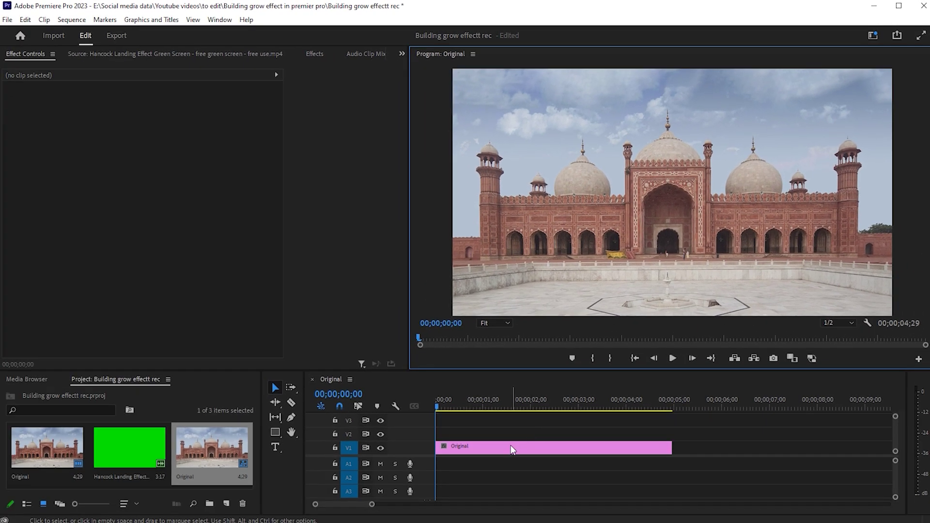
- Export the Original clip's current frame as 'Base layer.png' into the project
left_click(489, 450)
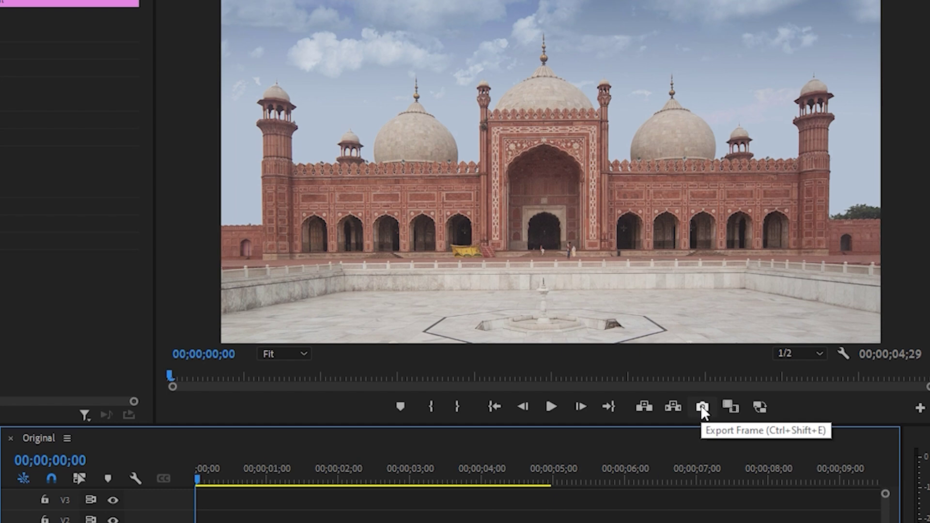
left_click(703, 409)
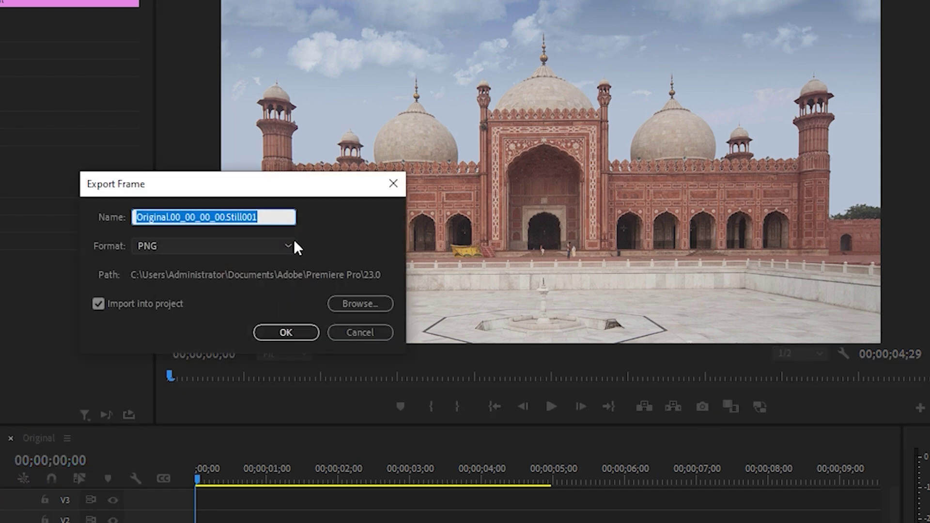
type("Base layer")
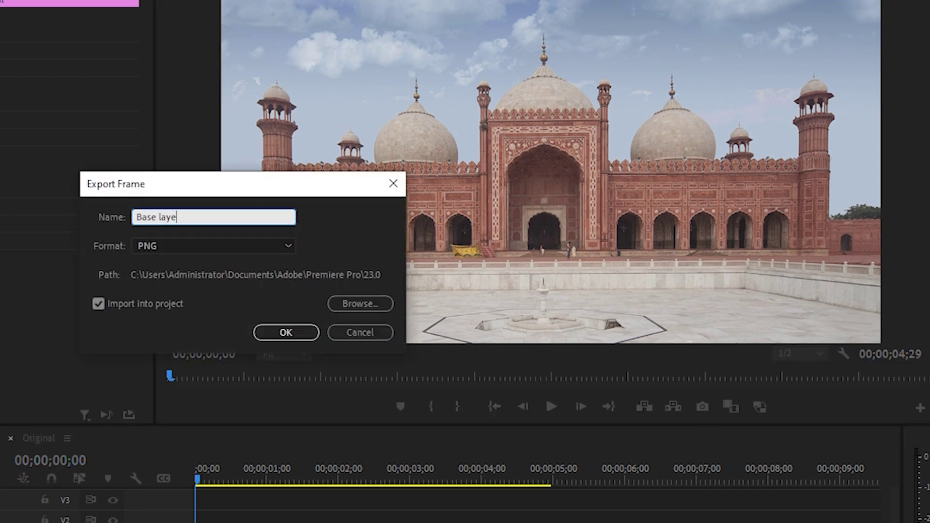
left_click(286, 333)
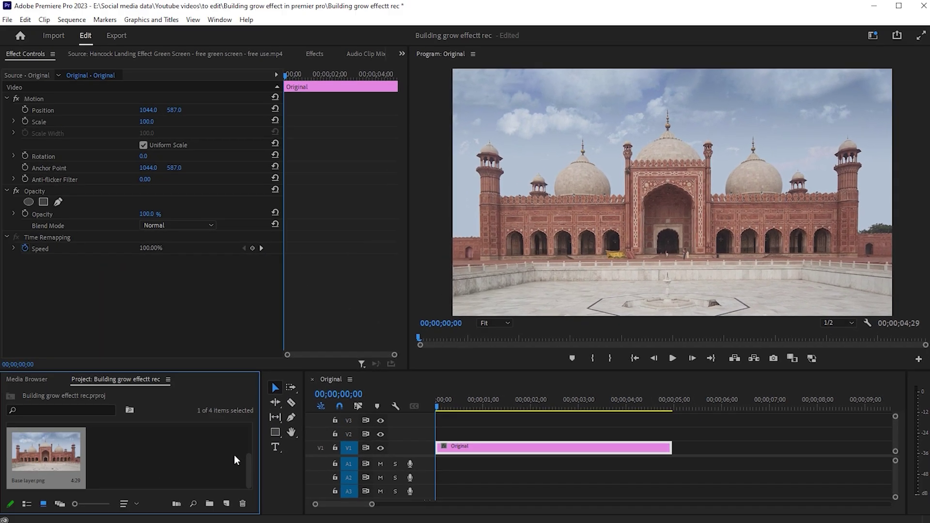
- Place Base layer.png on V2 above Original and open it in Adobe Photoshop
left_click_drag(46, 452, 485, 432)
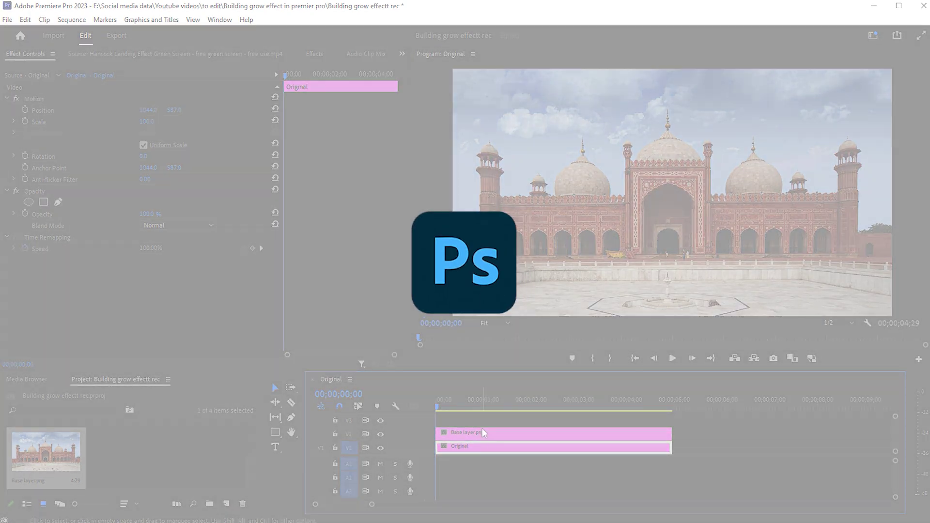
left_click(484, 433)
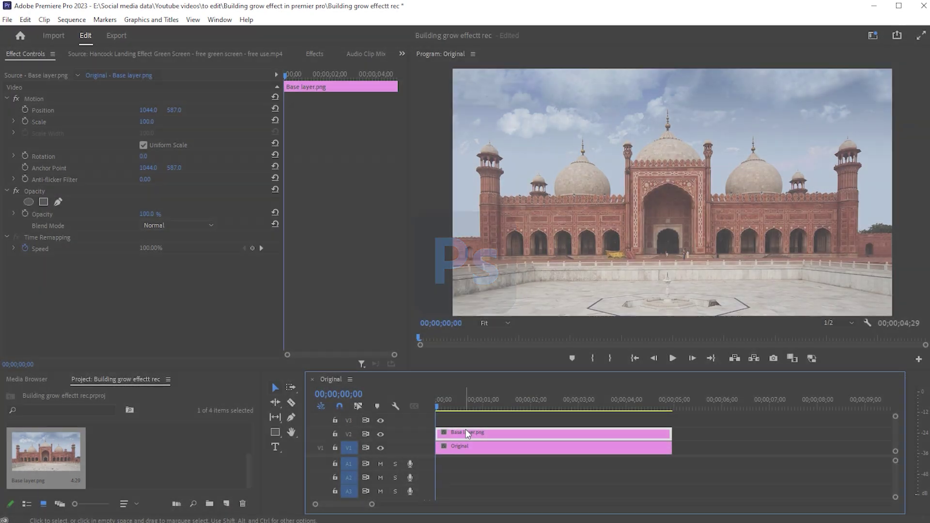
right_click(467, 433)
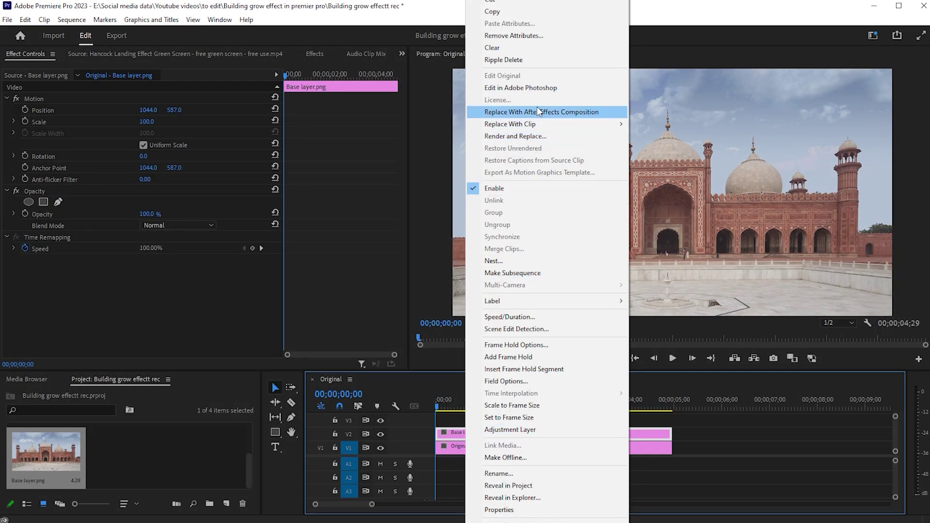
left_click(521, 88)
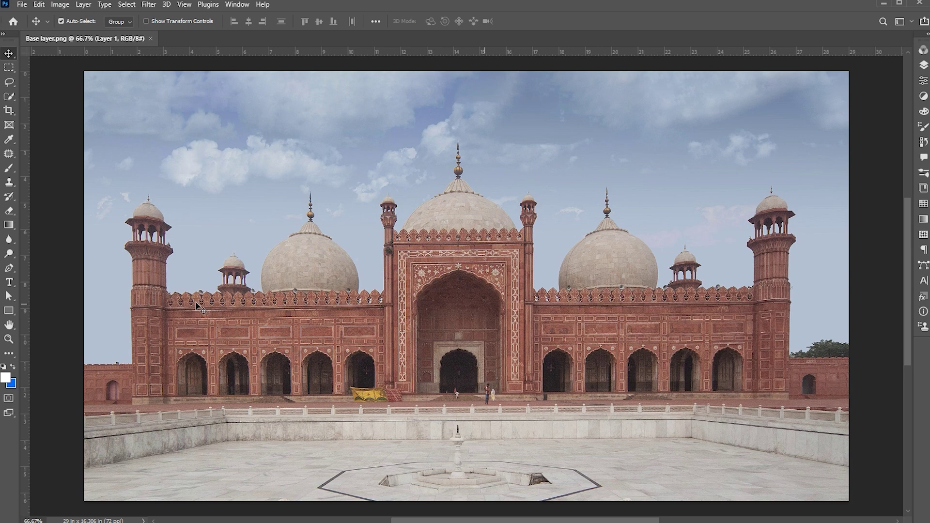
- Pen-trace from the left minaret base, across to the right minaret, over the domes to the central spire
key("p")
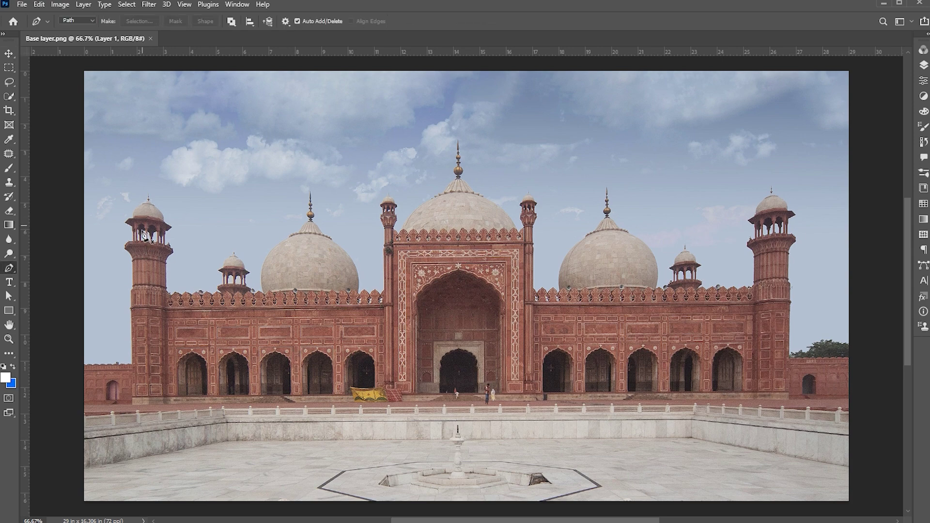
left_click(122, 306)
left_click(131, 362)
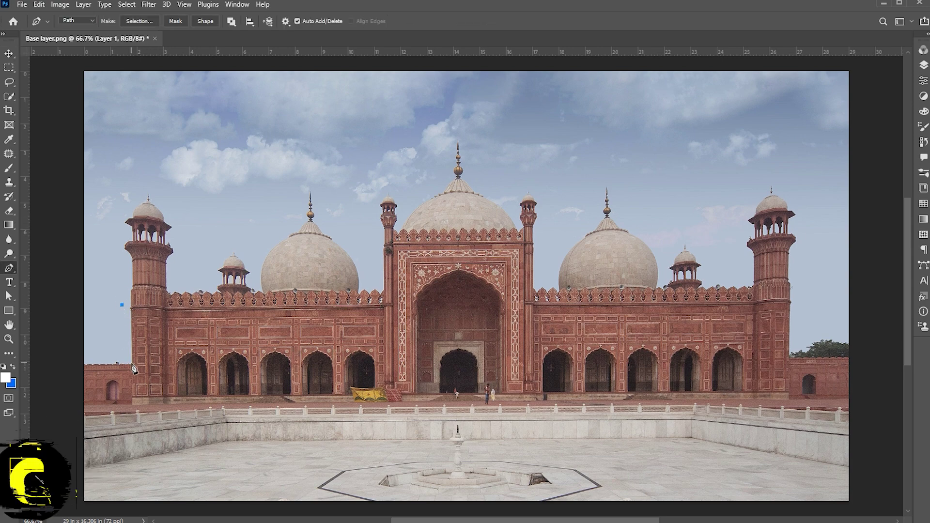
left_click(131, 403)
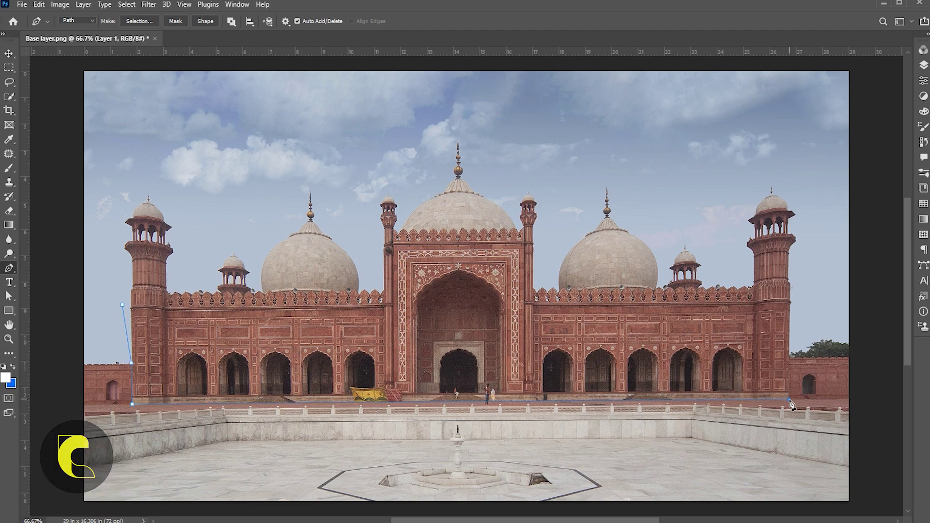
left_click(789, 354)
left_click(798, 299)
left_click(801, 256)
left_click(803, 218)
left_click(724, 254)
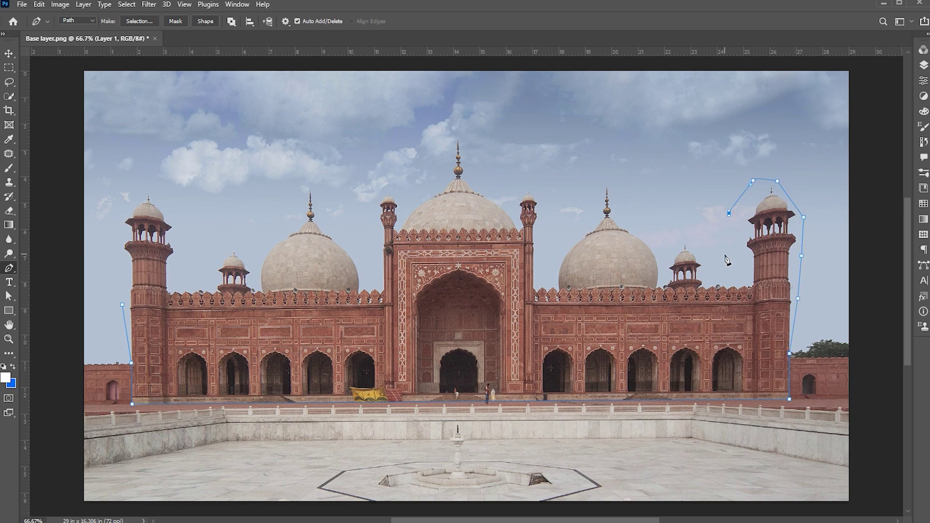
left_click(660, 241)
left_click(578, 185)
left_click(557, 245)
left_click(541, 186)
left_click(485, 180)
left_click(454, 133)
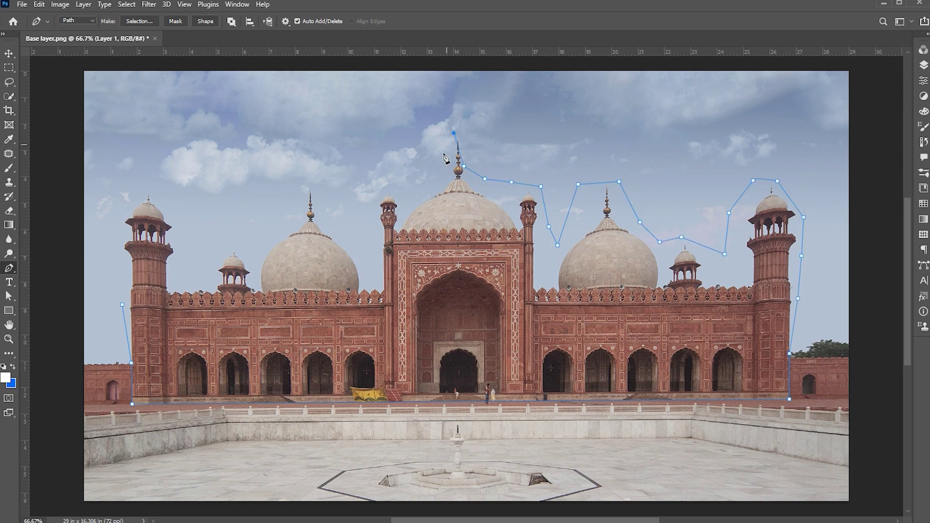
- Continue the outline over the central spire, left dome and left minaret, closing the path
left_click(470, 174)
left_click(460, 138)
left_click(439, 176)
left_click(406, 203)
left_click(386, 179)
left_click(367, 209)
left_click(370, 249)
left_click(312, 184)
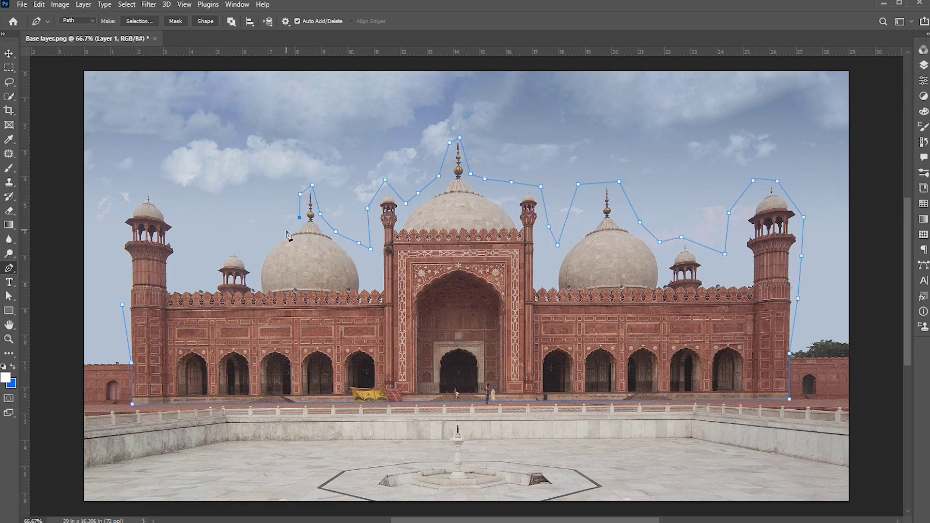
left_click(286, 230)
left_click(212, 252)
left_click(202, 281)
left_click(172, 238)
left_click(172, 220)
left_click(151, 186)
left_click(120, 229)
left_click(123, 280)
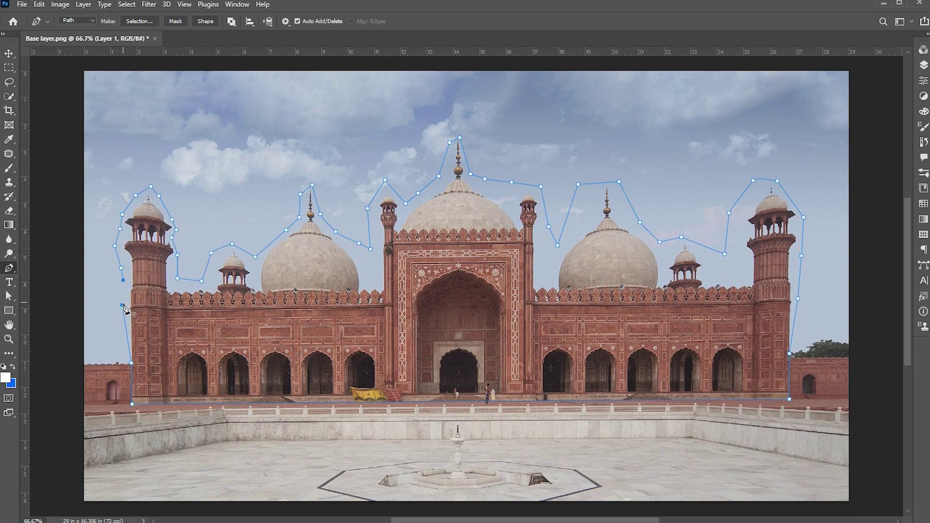
left_click(121, 305)
- Convert the mosque path into a selection with a 0.5 pixel feather
right_click(454, 194)
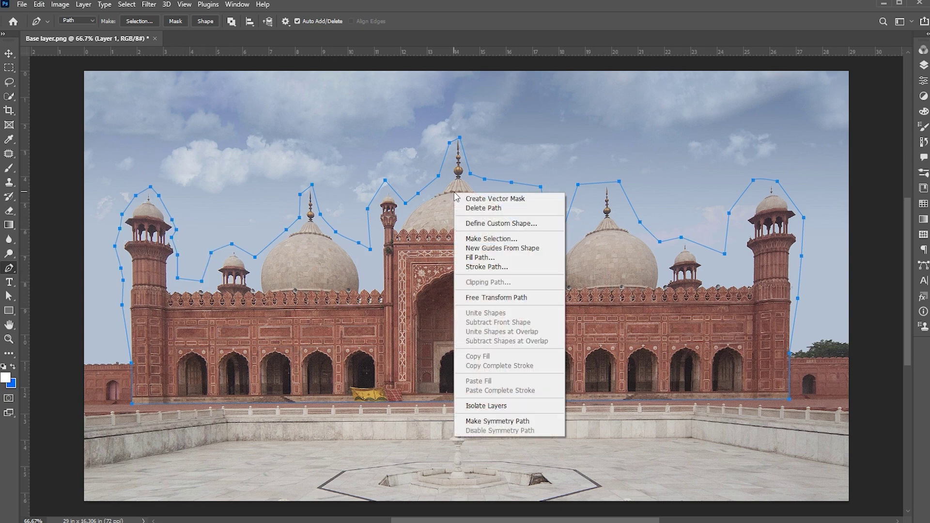
left_click(477, 239)
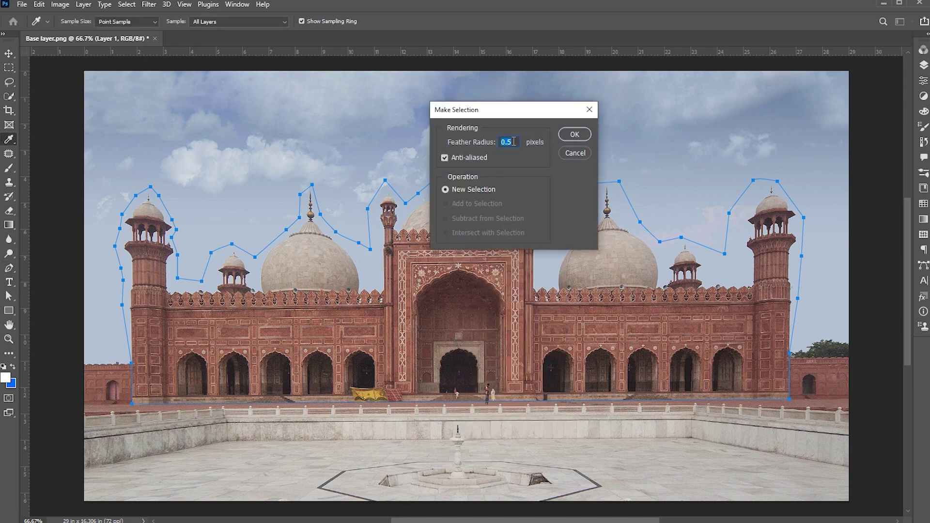
left_click(575, 134)
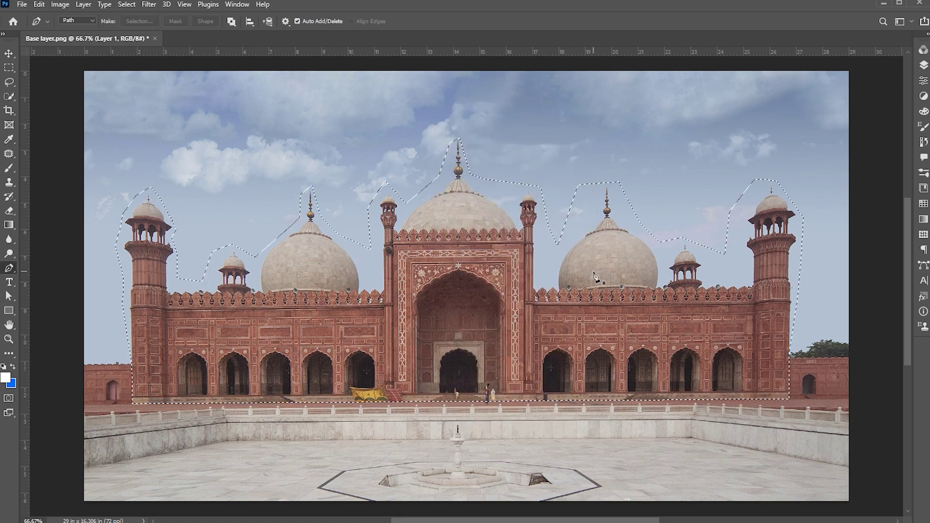
- Fill the selection with Content-Aware fill to remove the mosque
left_click(39, 5)
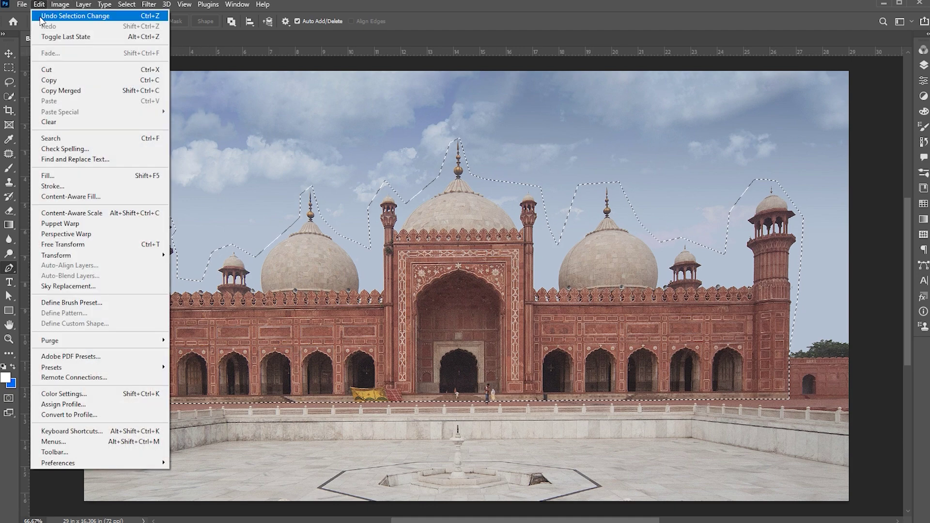
left_click(63, 178)
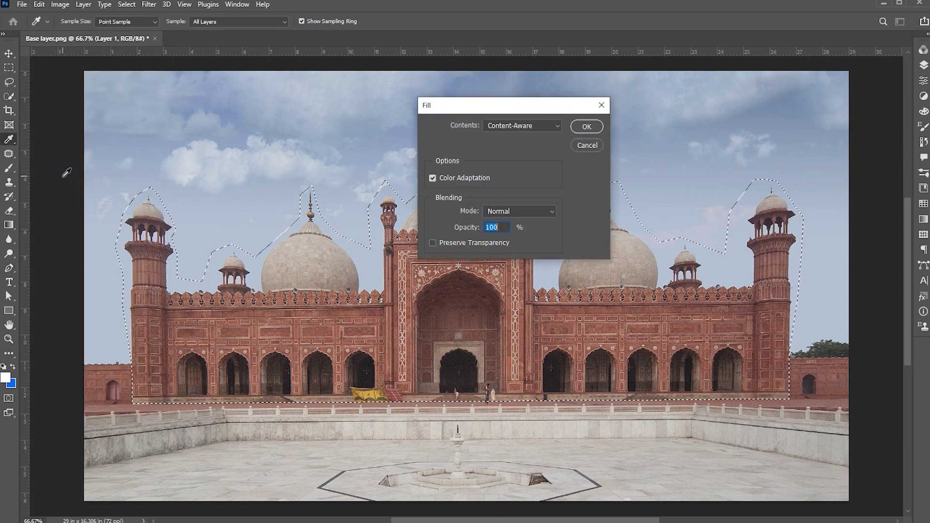
left_click(533, 127)
left_click(514, 172)
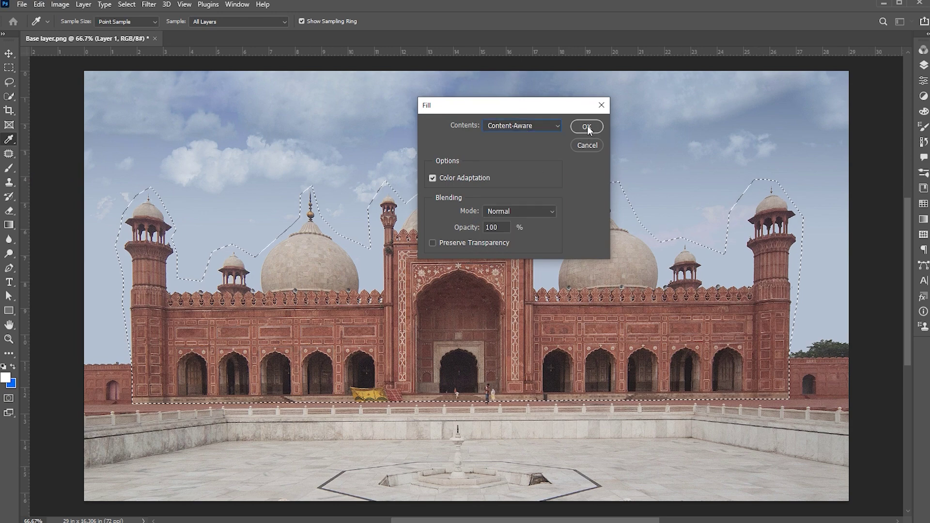
left_click(587, 126)
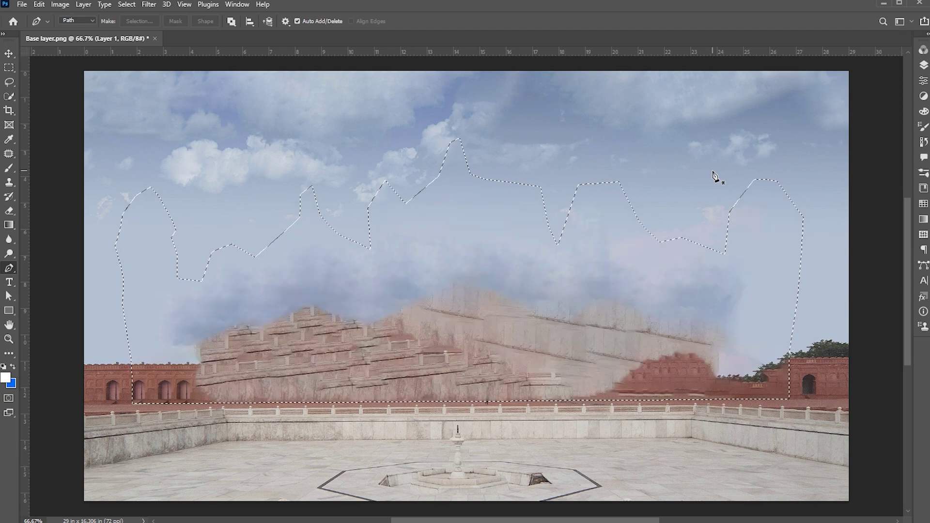
- Clone-stamp sky and clouds over the leftover building remnants at brush size 150
key("v")
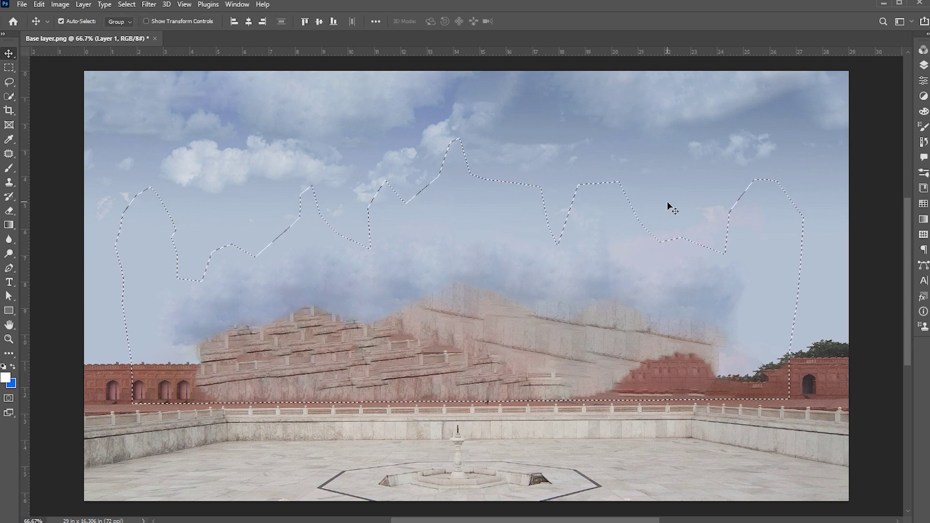
left_click(9, 183)
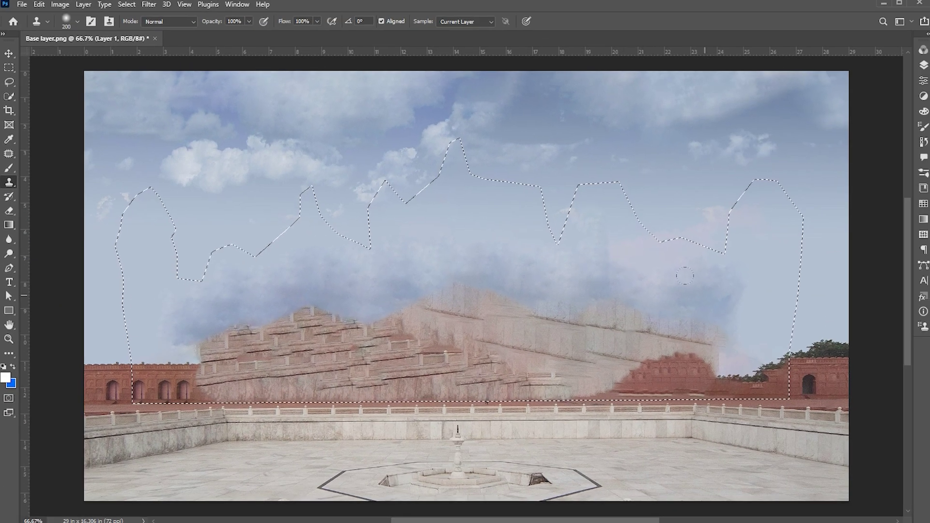
key("bracketleft")
key("bracketleft")
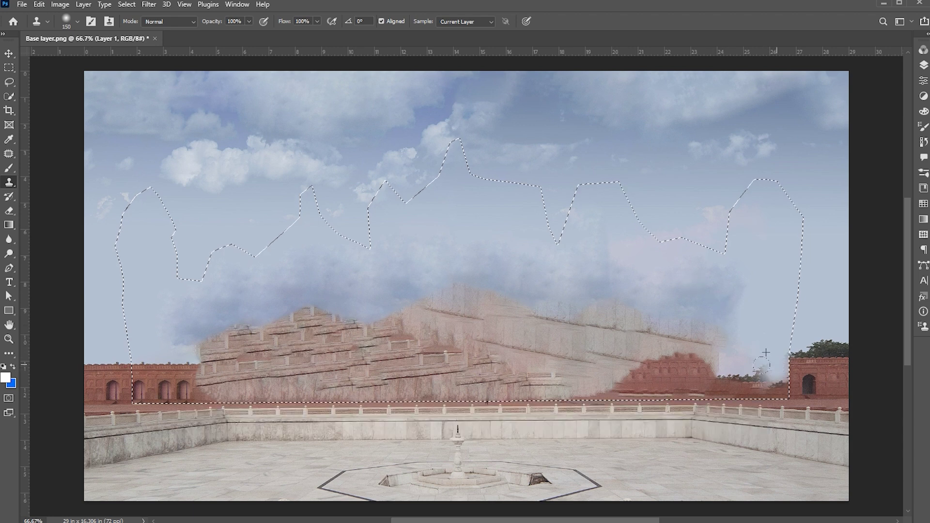
mouse_move(766, 385)
left_mouse_down()
mouse_move(733, 386)
mouse_move(751, 364)
mouse_move(767, 370)
mouse_move(699, 330)
mouse_move(698, 354)
left_mouse_up()
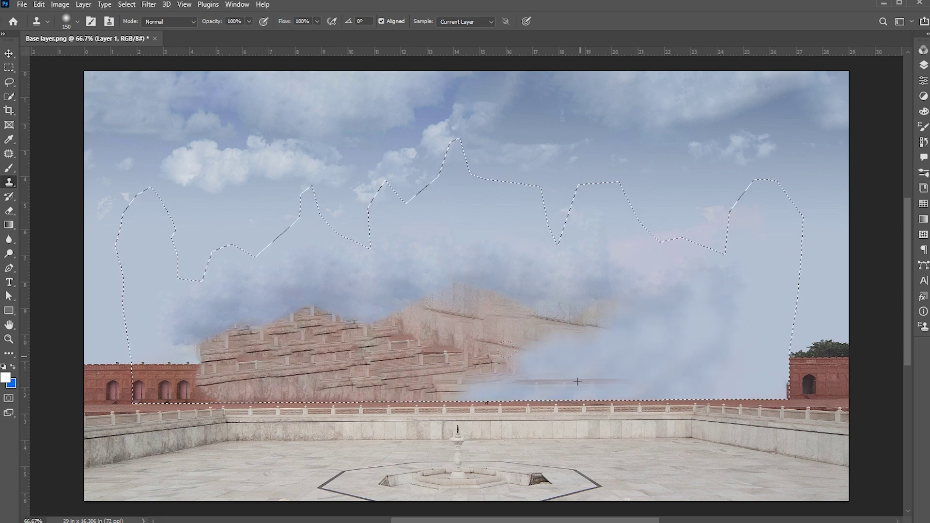
left_click_drag(506, 350, 536, 295)
mouse_move(586, 334)
left_mouse_down()
mouse_move(485, 359)
mouse_move(460, 339)
mouse_move(508, 308)
mouse_move(339, 373)
mouse_move(334, 349)
mouse_move(371, 302)
mouse_move(409, 333)
mouse_move(461, 353)
mouse_move(227, 368)
mouse_move(266, 336)
mouse_move(103, 355)
mouse_move(245, 378)
left_mouse_up()
key("bracketright")
key("bracketright")
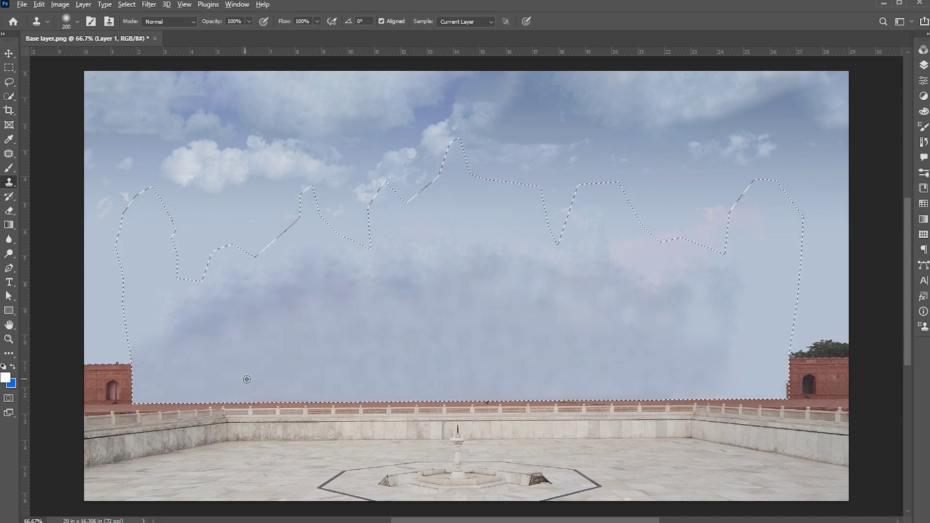
- Deselect and save the cleaned Base layer.png
key("m")
right_click(479, 232)
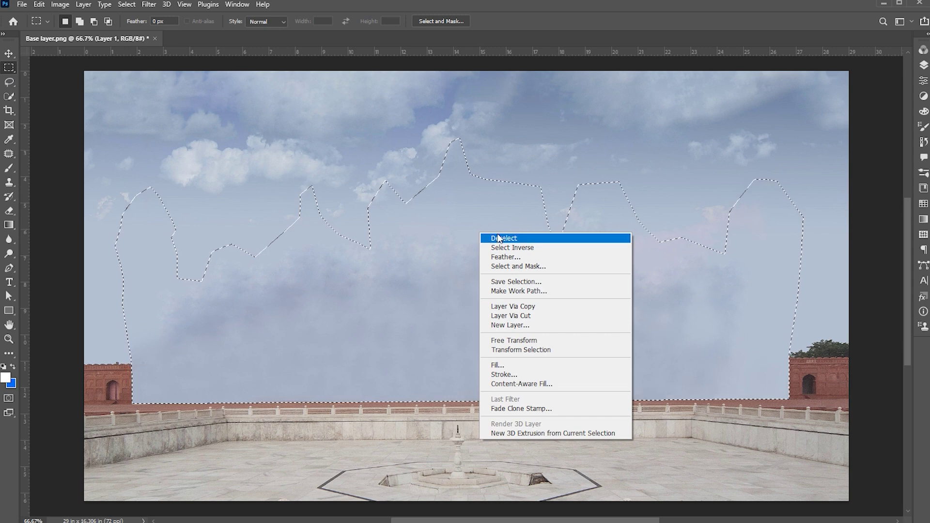
left_click(494, 238)
key("v")
key("ctrl+s")
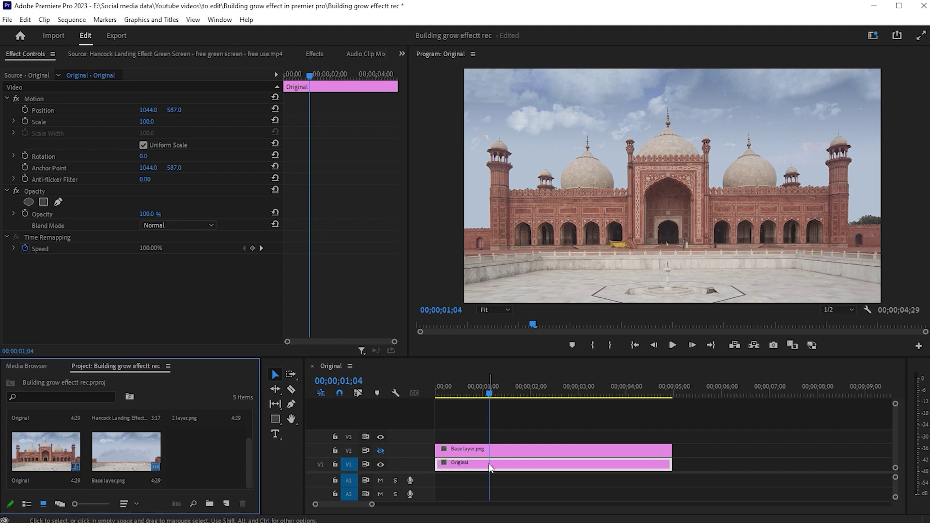
- Export the current frame as '1 layer.png' and place it on track V3 above Base layer.png
left_click(774, 345)
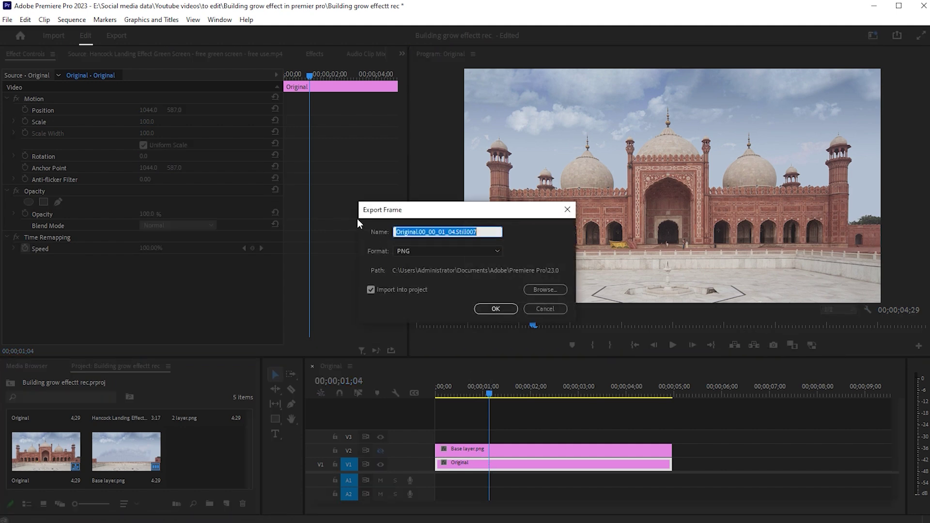
type("1 layer")
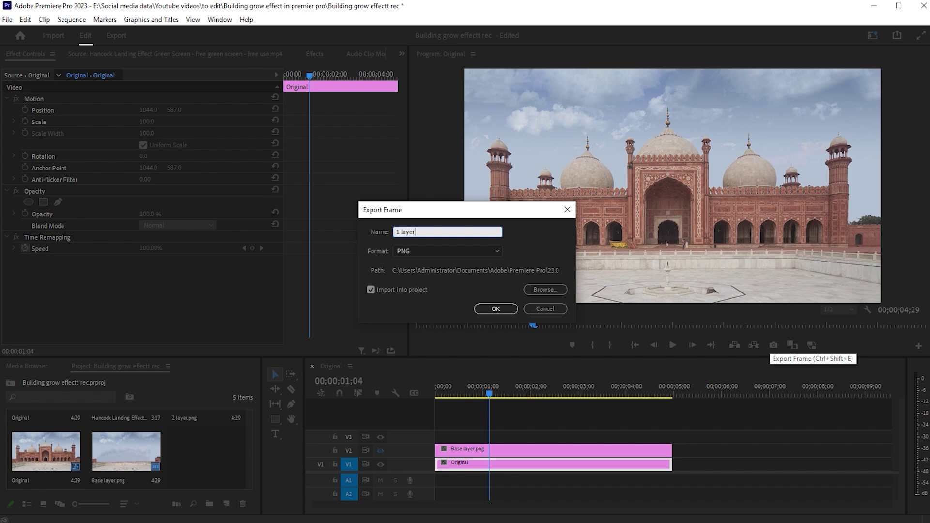
key("Return")
left_click_drag(206, 455, 402, 436)
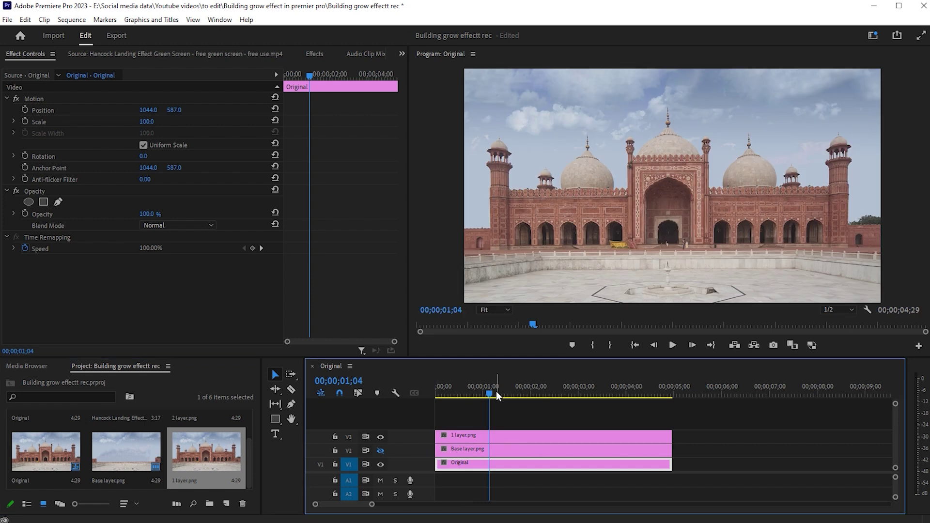
right_click(504, 436)
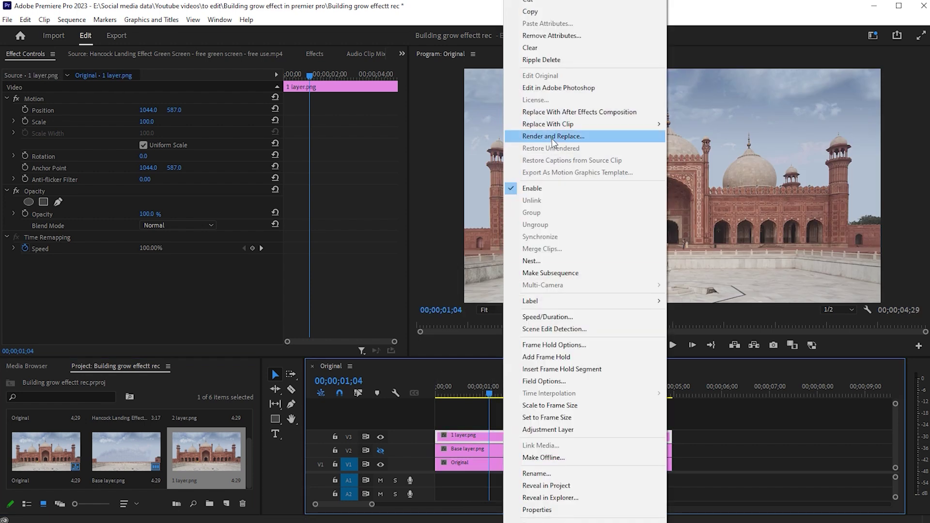
- Open 1 layer.png in Photoshop and auto-select the mosque with Select > Subject
left_click(548, 89)
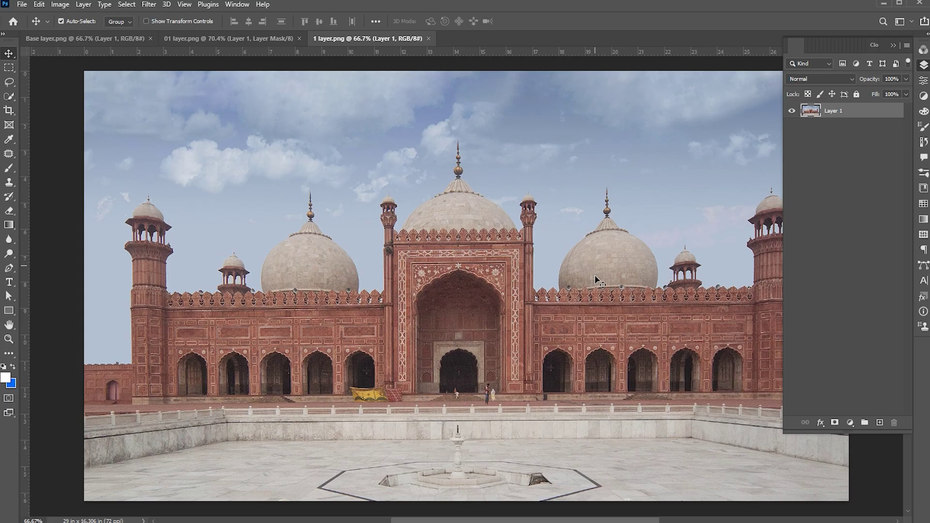
left_click(891, 45)
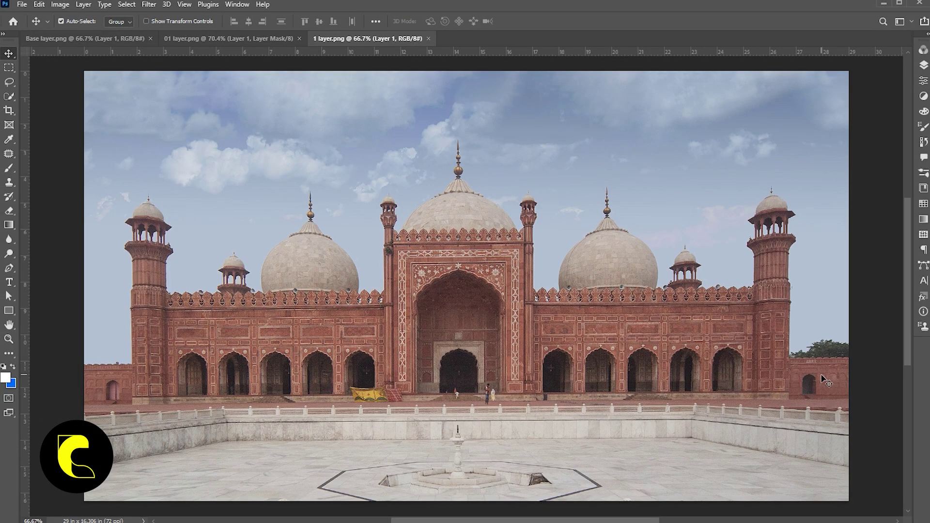
left_click(127, 5)
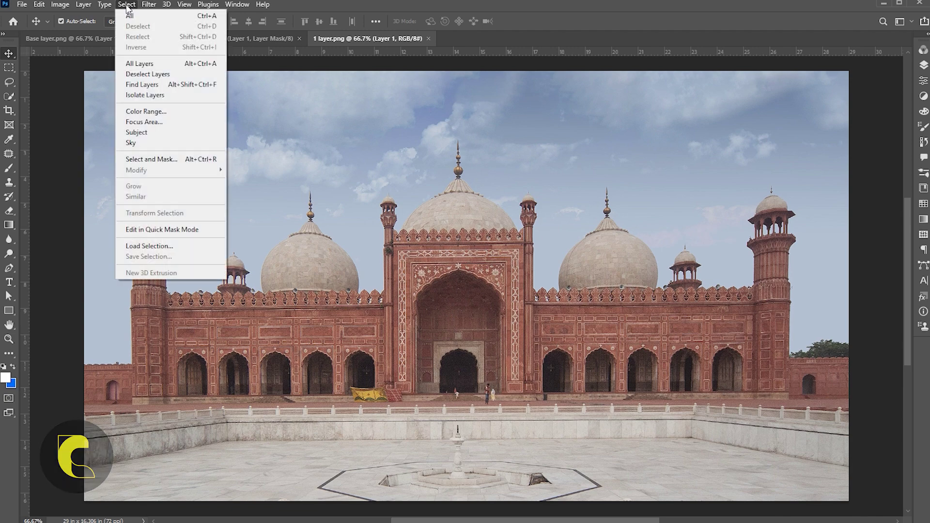
left_click(138, 129)
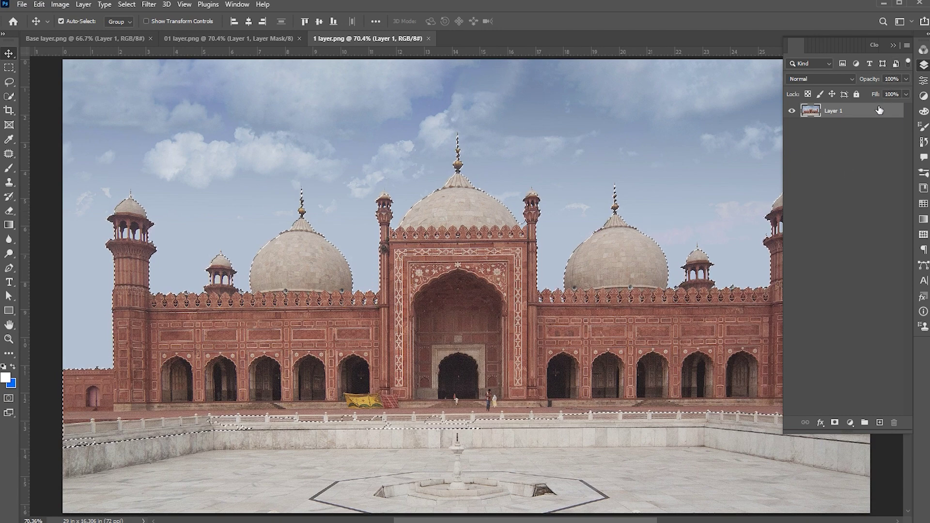
- Add a layer mask so only the mosque shows, with sky and courtyard transparent
left_click(834, 423)
left_click(892, 45)
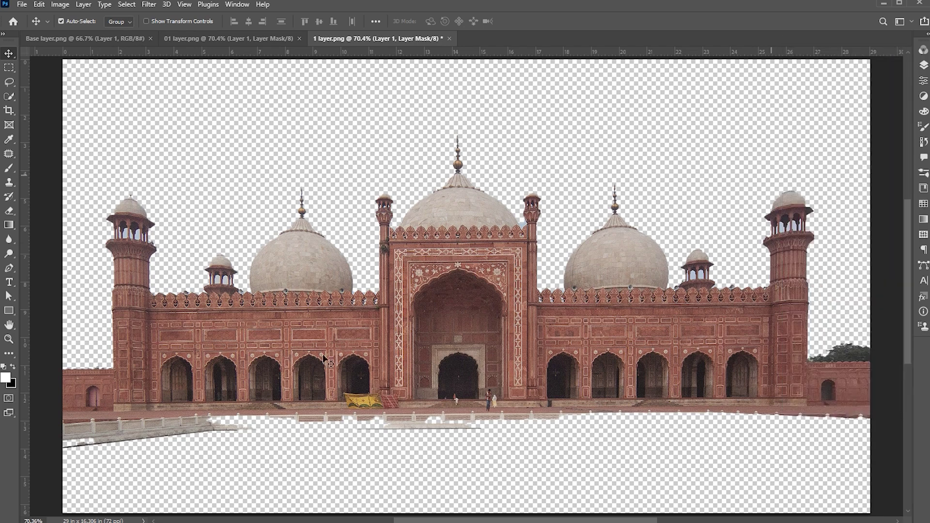
key("z")
left_click_drag(111, 375, 146, 366)
- Start a pen path down the left wall edge, then around the right tower top along the parapet
key("p")
left_click(118, 306)
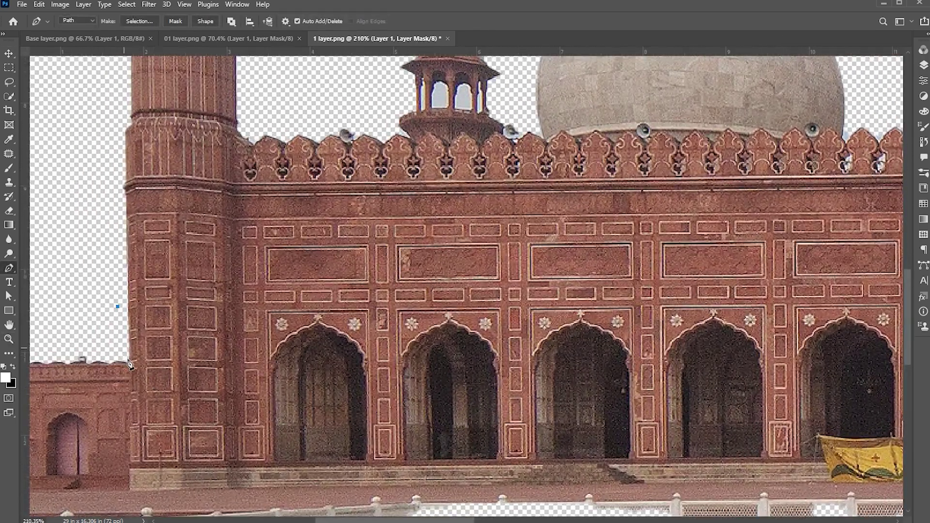
left_click(129, 362)
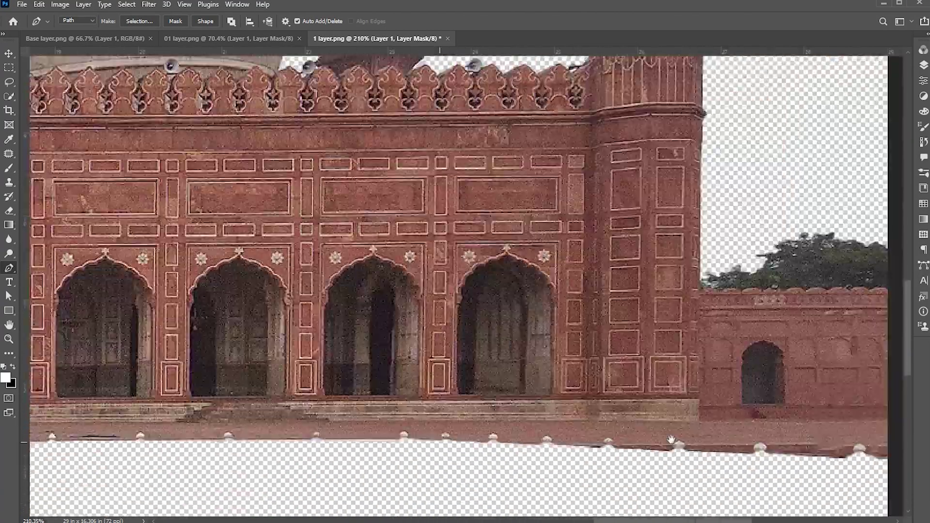
scroll(659, 281, "right", 2)
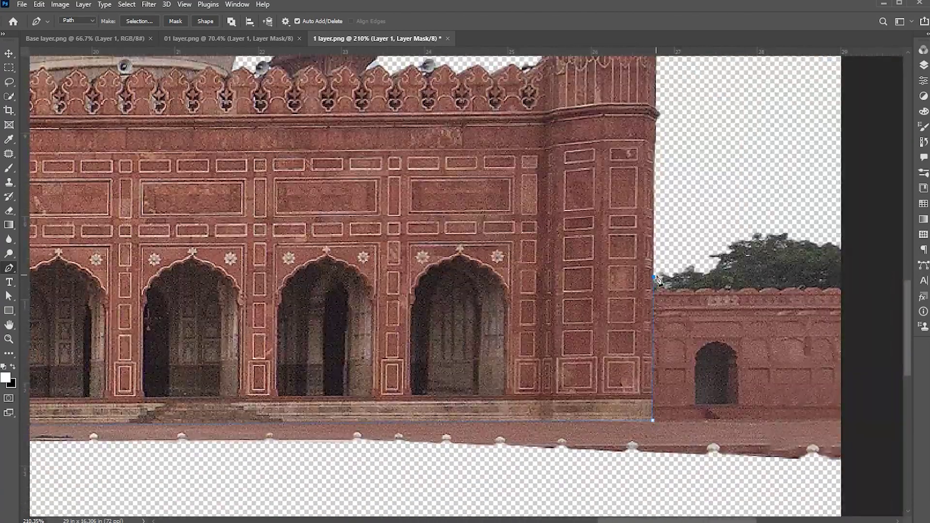
scroll(659, 281, "up", 10)
left_click(698, 386)
left_click(687, 361)
left_click(672, 352)
left_click(594, 355)
scroll(580, 369, "down", 5)
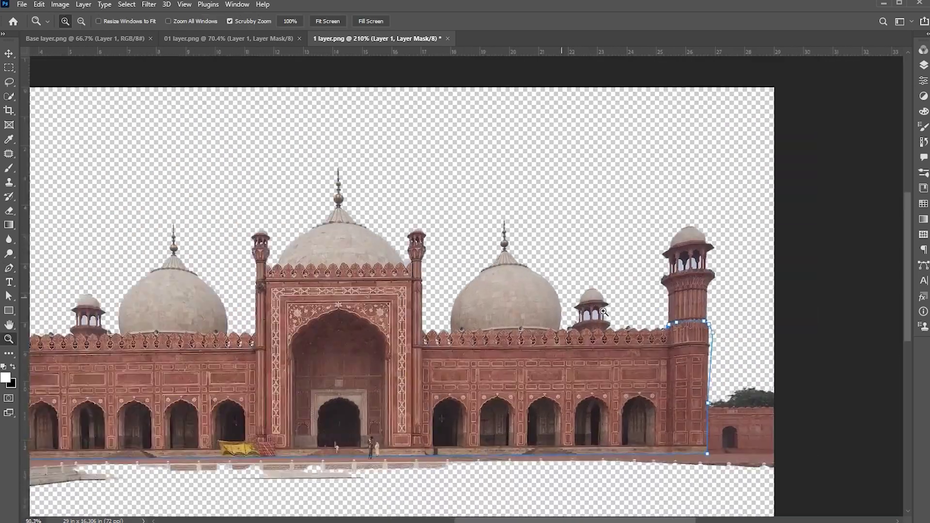
scroll(456, 383, "up", 10)
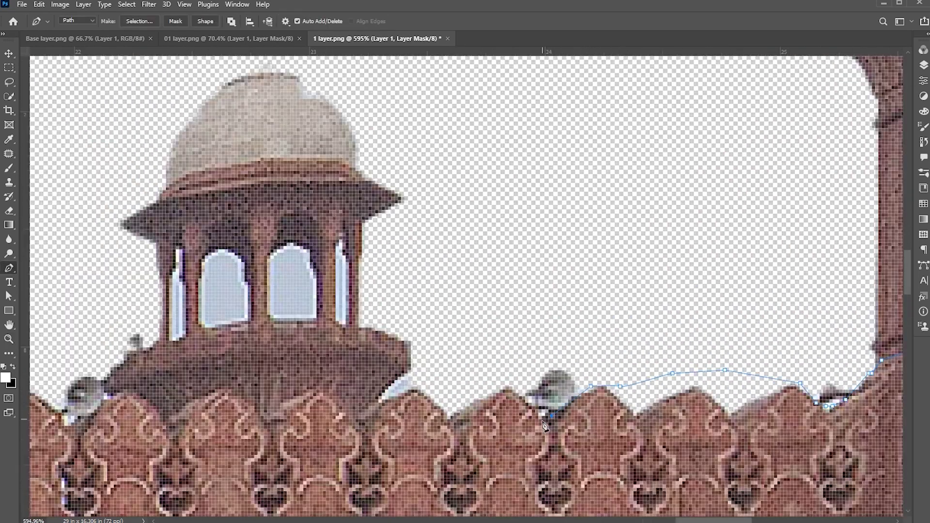
left_click(519, 389)
left_click(509, 382)
left_click(440, 376)
left_click(414, 385)
left_click(382, 399)
- Continue the path along the parapet scallops to the edge beside the big dome
scroll(533, 411, "left", 3)
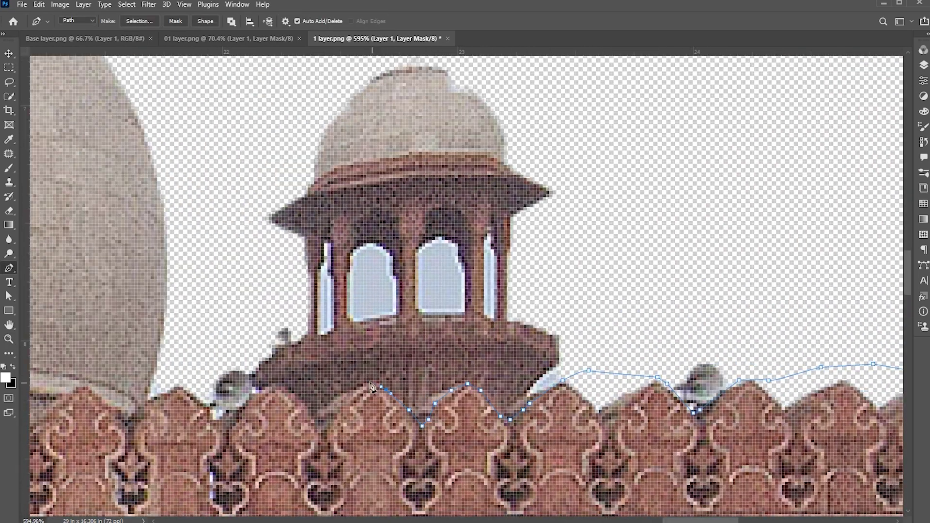
left_click(322, 415)
scroll(339, 411, "left", 8)
left_click(505, 409)
left_click(403, 417)
scroll(436, 412, "left", 6)
left_click(514, 415)
left_click(501, 428)
left_click(485, 405)
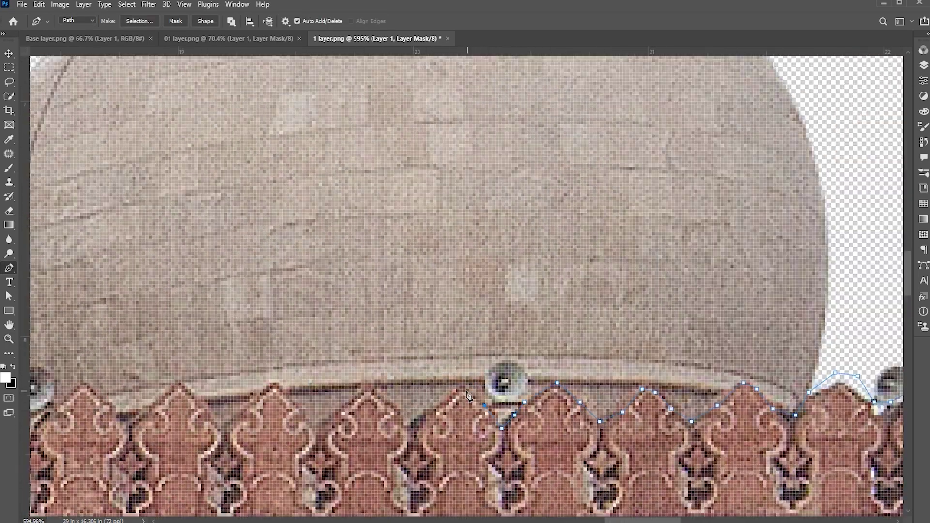
scroll(468, 396, "left", 8)
left_click(485, 403)
left_click(464, 386)
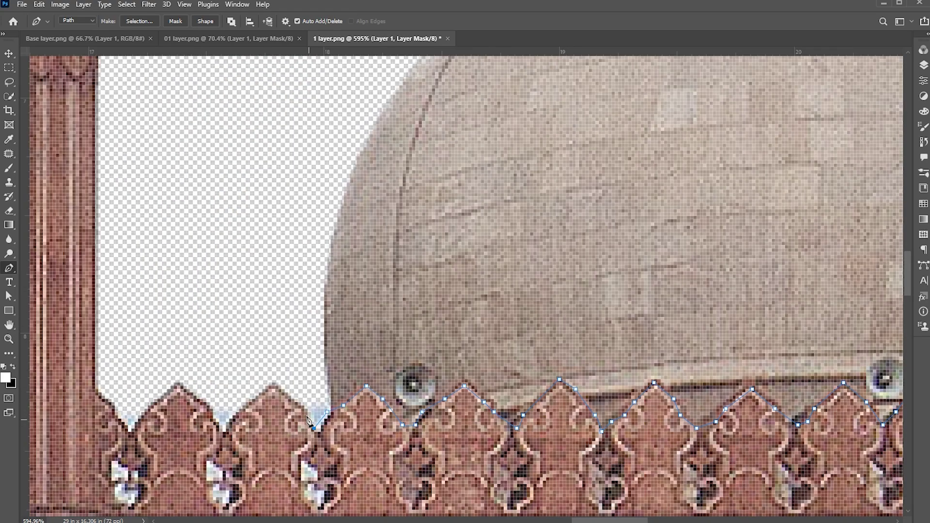
- Finish the path at the column's top corner and the parapet scallops left of it
scroll(309, 421, "down", 6)
scroll(622, 252, "up", 8)
left_click(655, 248)
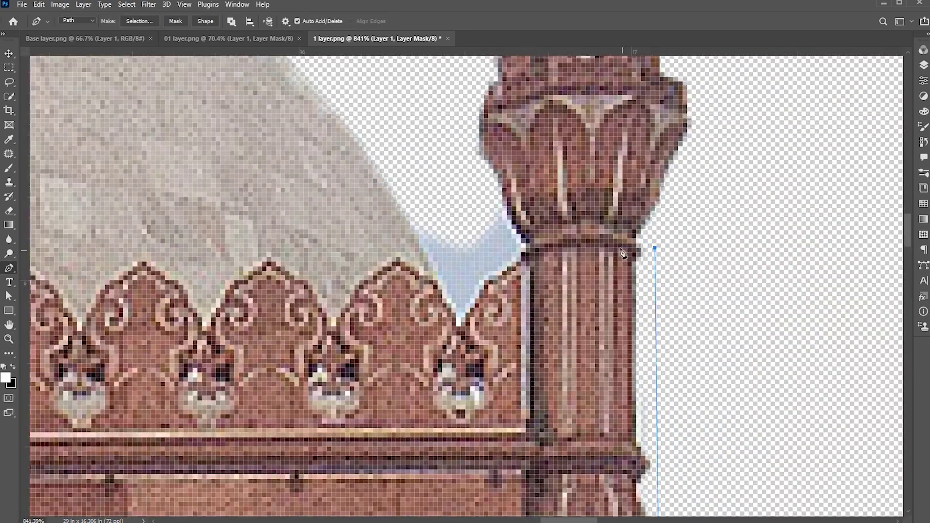
left_click(459, 321)
scroll(539, 260, "left", 2)
left_click(474, 257)
left_click(413, 317)
left_click(353, 262)
scroll(571, 283, "left", 6)
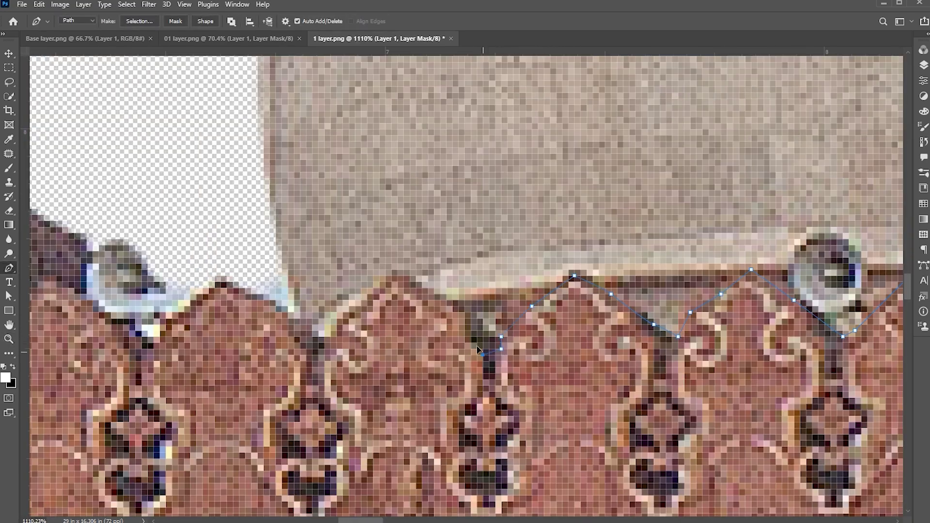
scroll(475, 281, "down", 4)
scroll(582, 252, "left", 8)
scroll(680, 231, "up", 3)
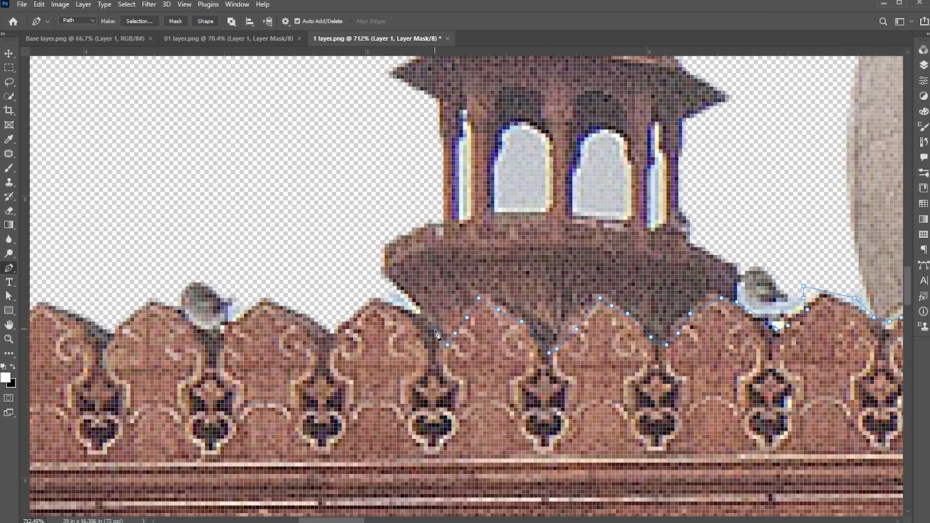
scroll(679, 231, "left", 15)
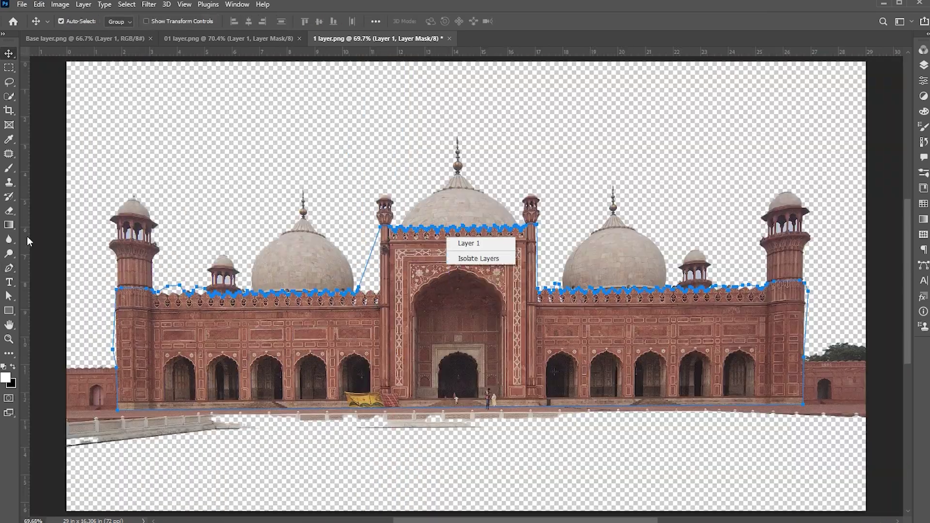
key("p")
right_click(472, 246)
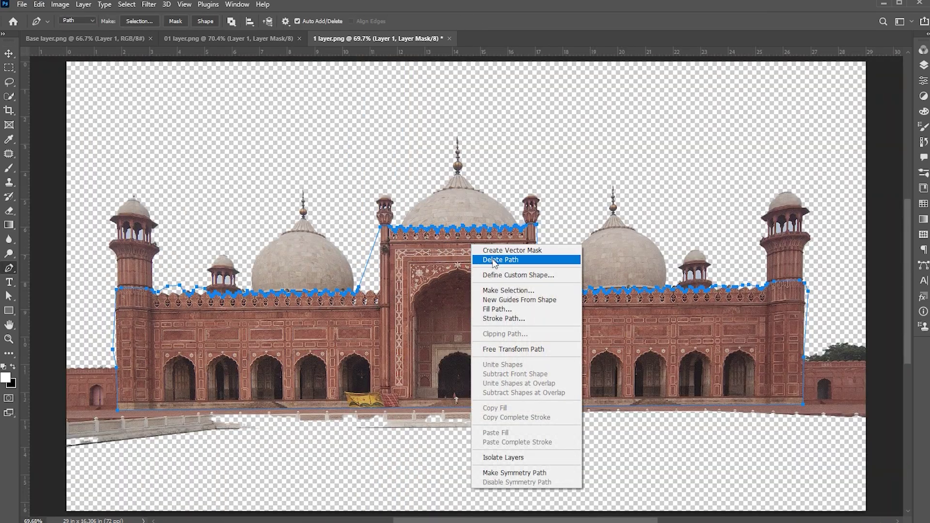
- Make a 0.5 px feathered selection from the path and invert it
left_click(497, 290)
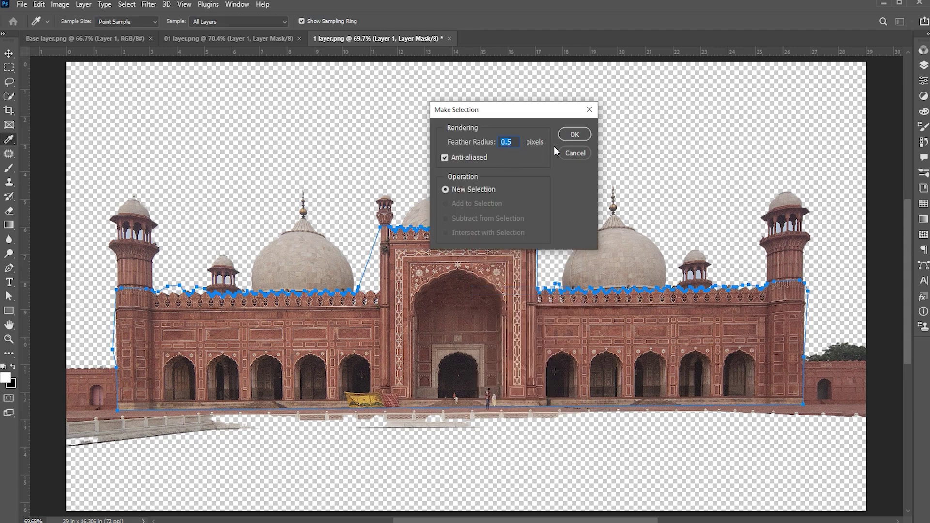
left_click(573, 134)
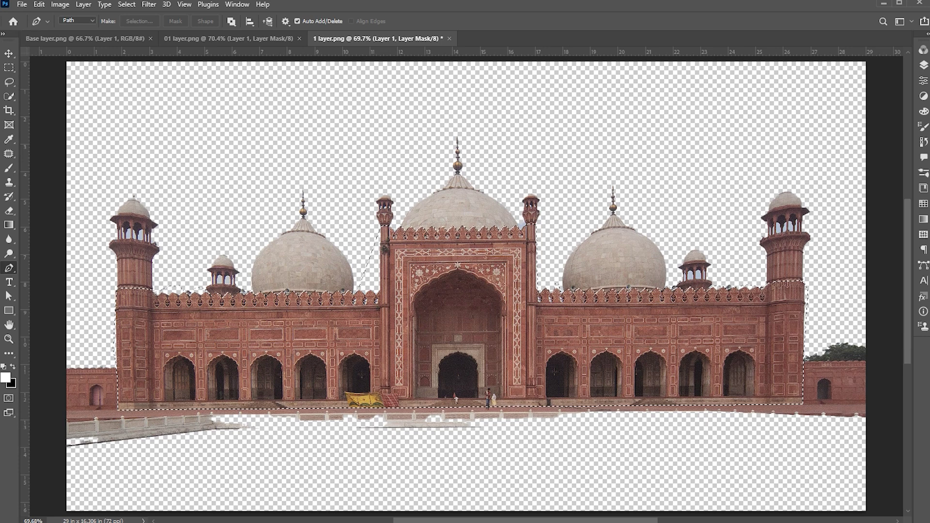
left_click(127, 5)
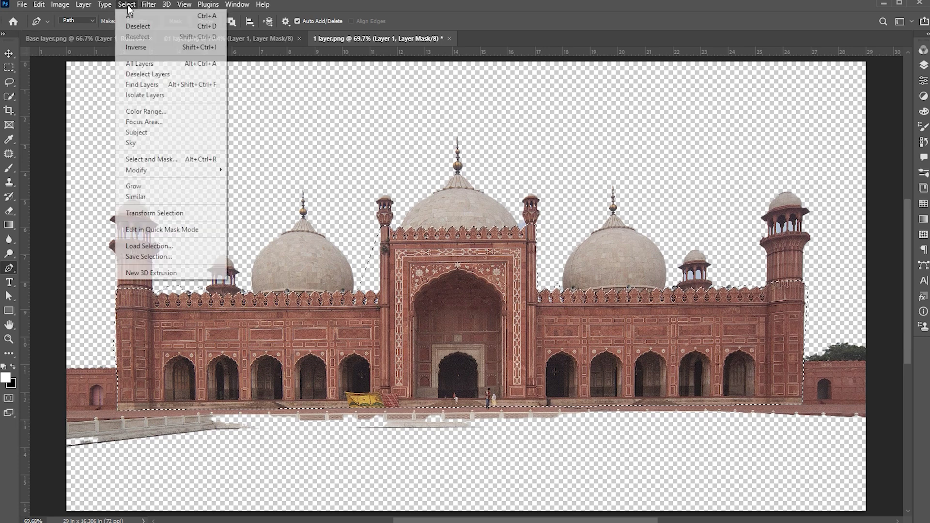
left_click(141, 47)
- Black out the inverted area in the layer mask, deselect, and save 1 layer.png
key("F7")
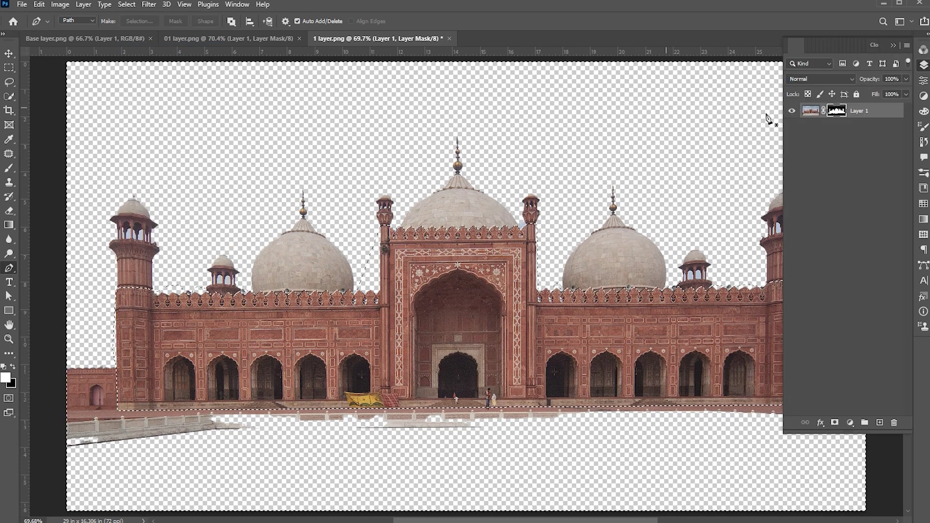
key("ctrl+shift+i")
key("Delete")
key("ctrl+d")
key("v")
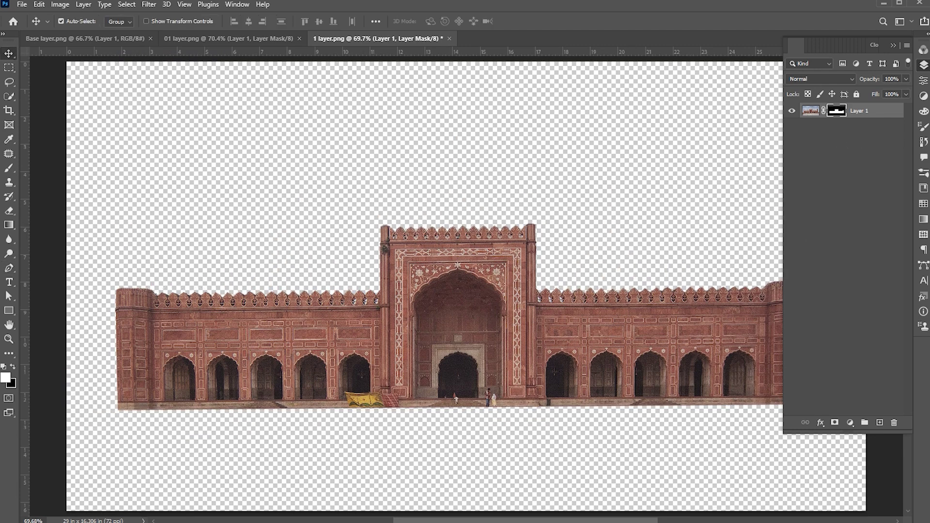
key("ctrl+s")
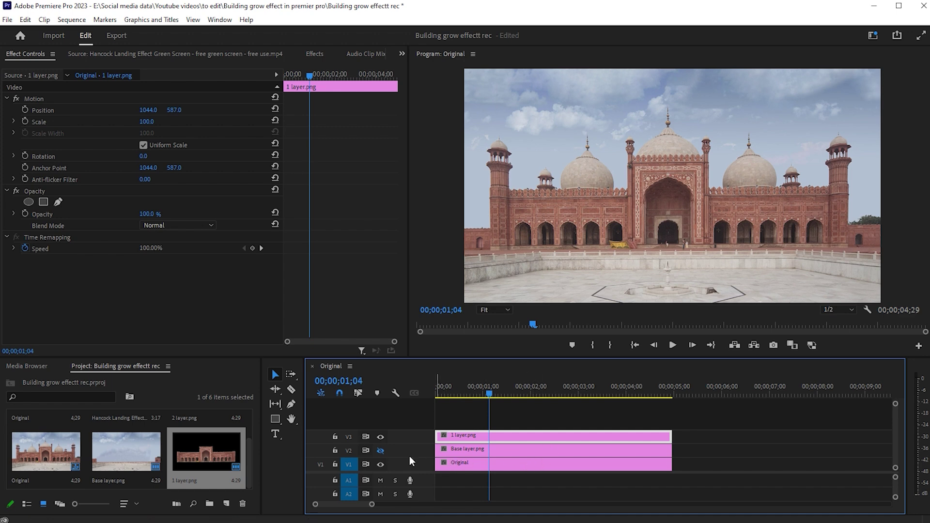
- Preview the cutout, then hide the Base layer and 1 layer tracks, leaving Original visible
left_click(380, 464)
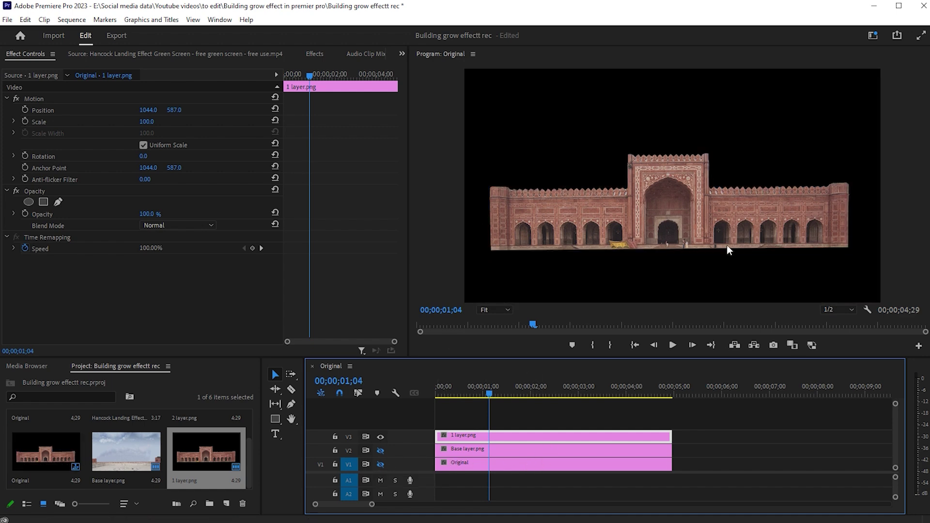
left_click(381, 451)
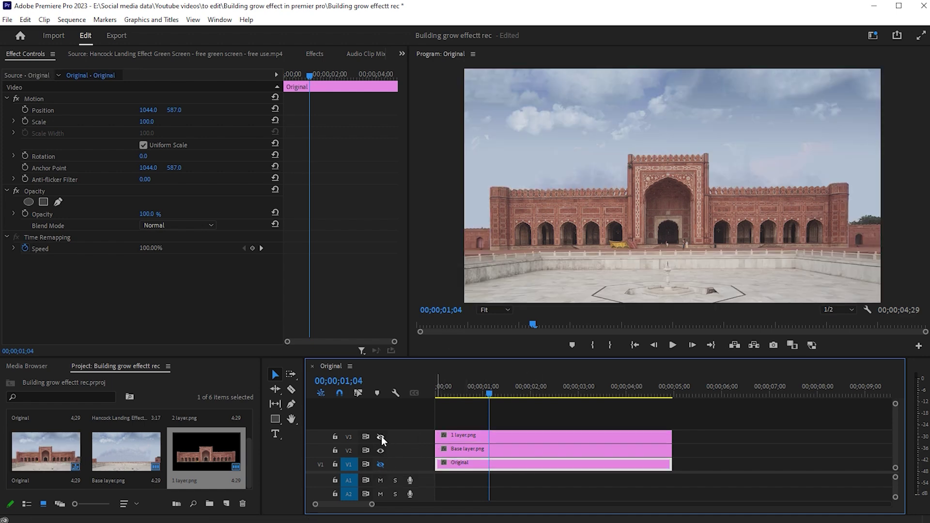
left_click(381, 437)
left_click(381, 450)
left_click(381, 465)
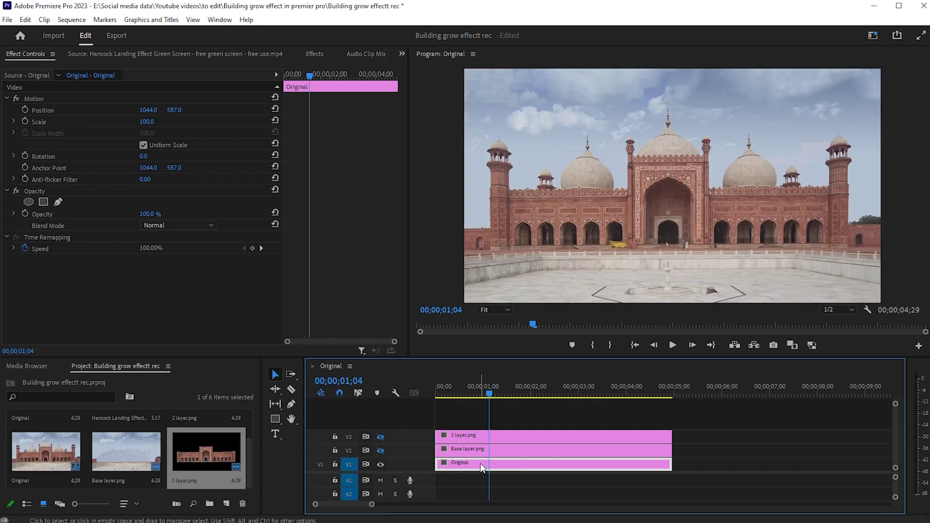
- Export the frame as '2 layer.png', place it on V4, and open it in Photoshop
left_click(774, 346)
type("2 layer")
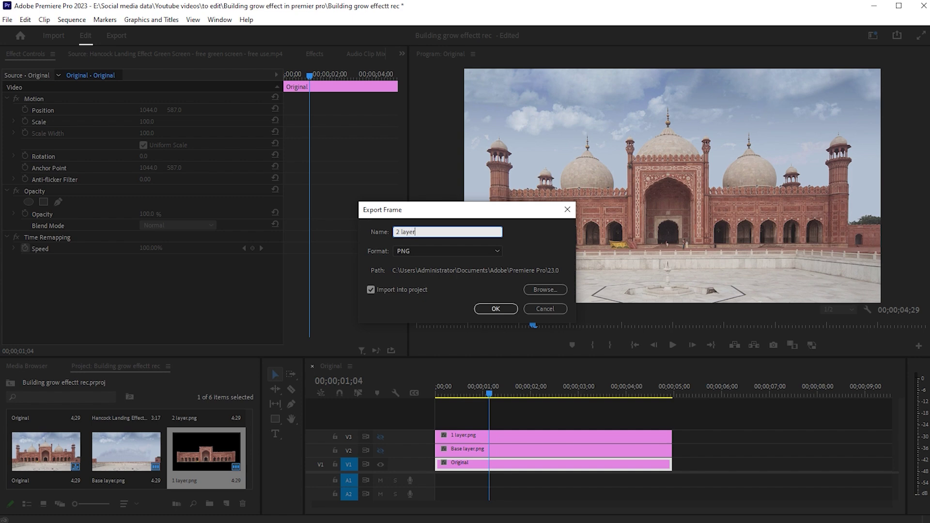
left_click(492, 310)
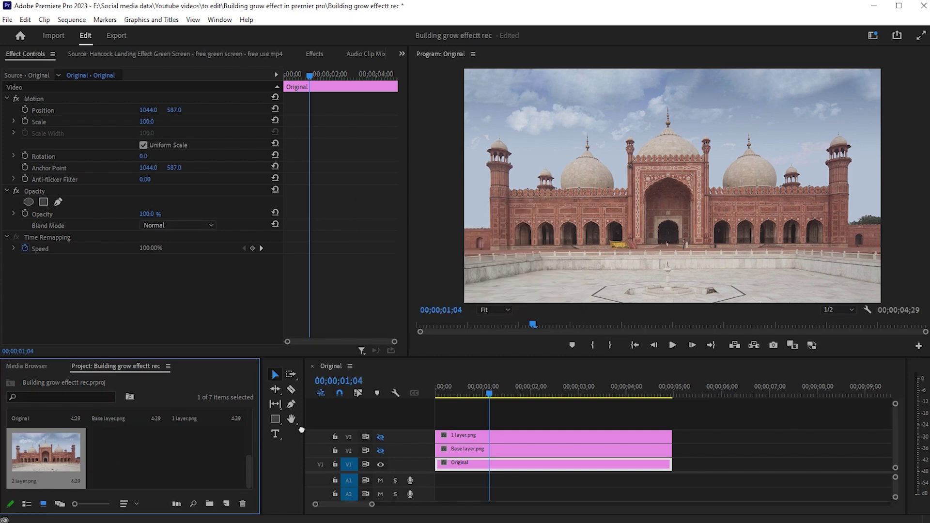
left_click_drag(301, 430, 496, 420)
right_click(497, 419)
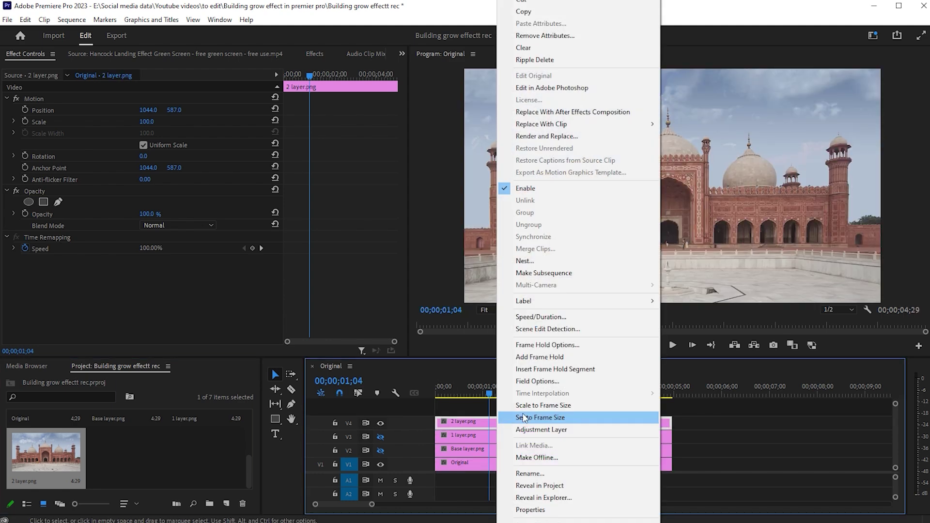
left_click(561, 89)
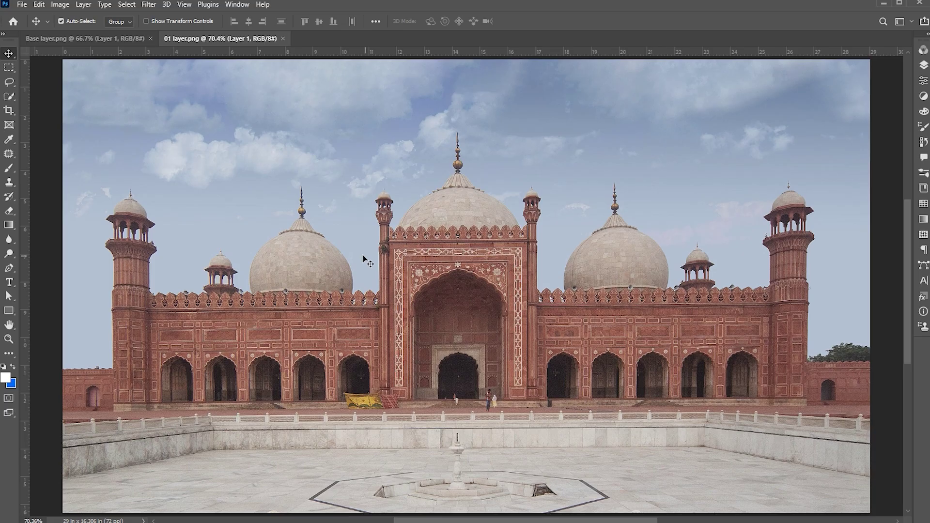
- In Photoshop, select the mosque as the subject and add a layer mask to 01 layer.png
key("z")
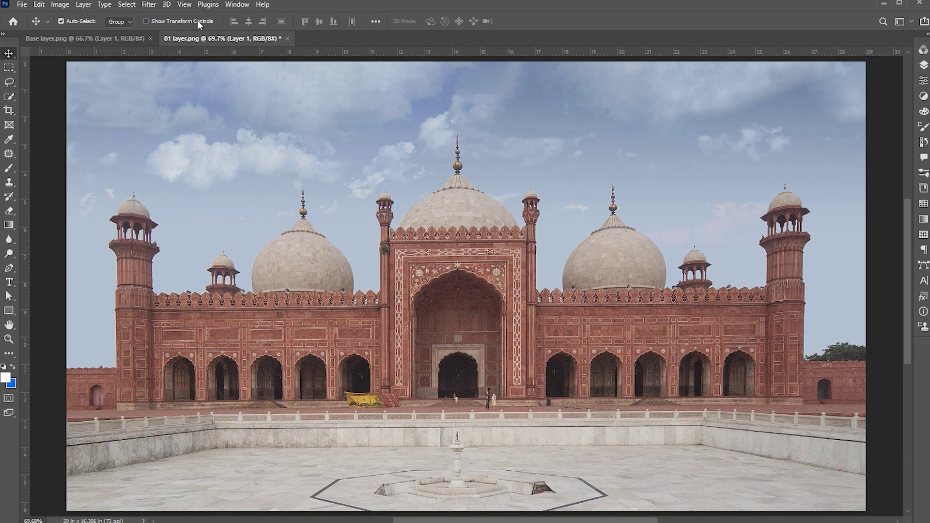
left_click(127, 5)
left_click(141, 132)
left_click(923, 64)
left_click(834, 423)
- Trace the domes with the Pen tool, make a 0.5 px feathered selection, and fill the mask
key("z")
left_click_drag(272, 291, 454, 308)
left_click_drag(703, 276, 487, 274)
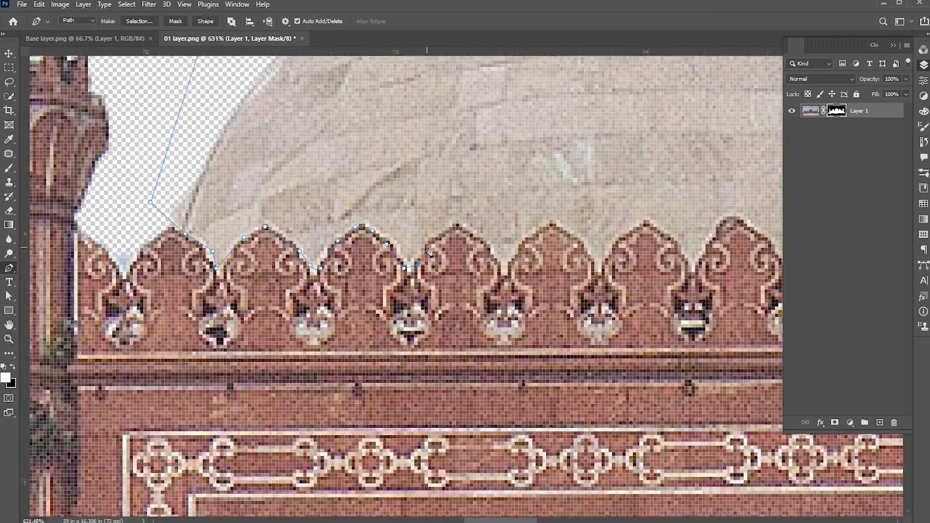
scroll(492, 245, "right", 10)
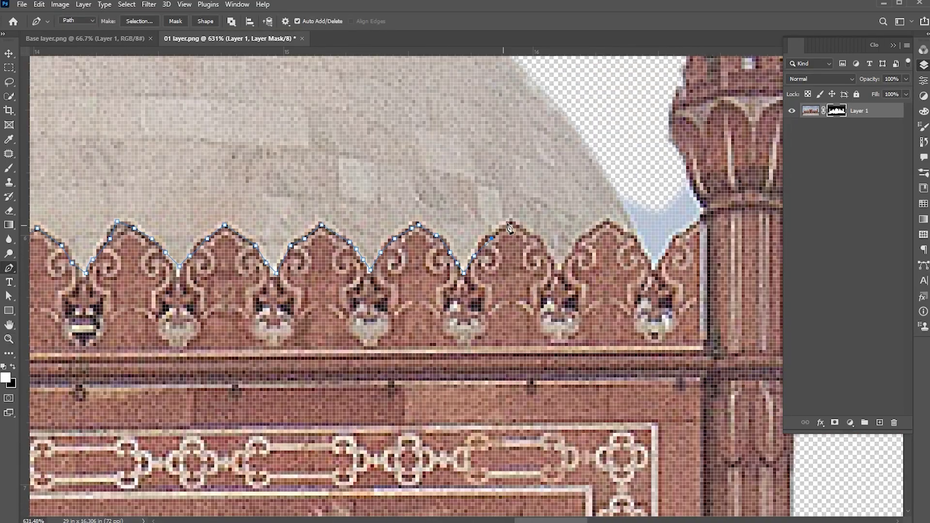
scroll(492, 244, "right", 15)
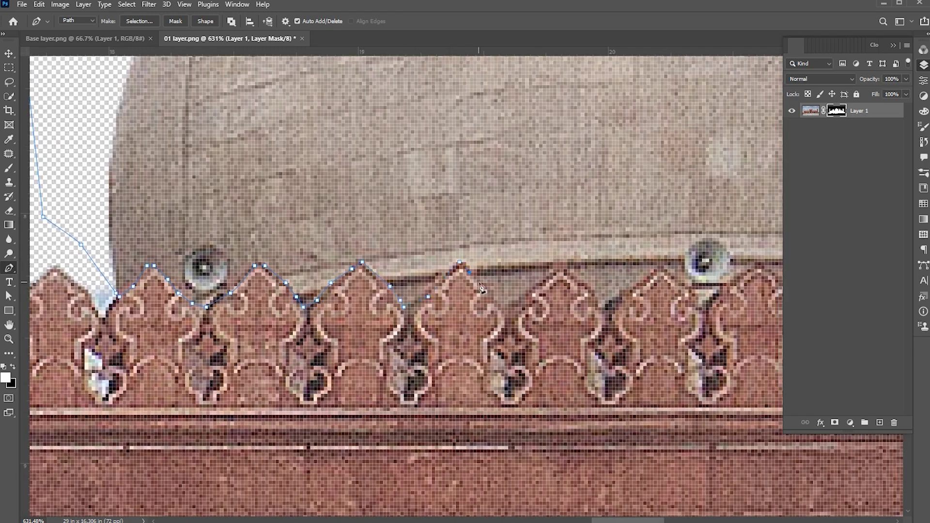
left_click(560, 282)
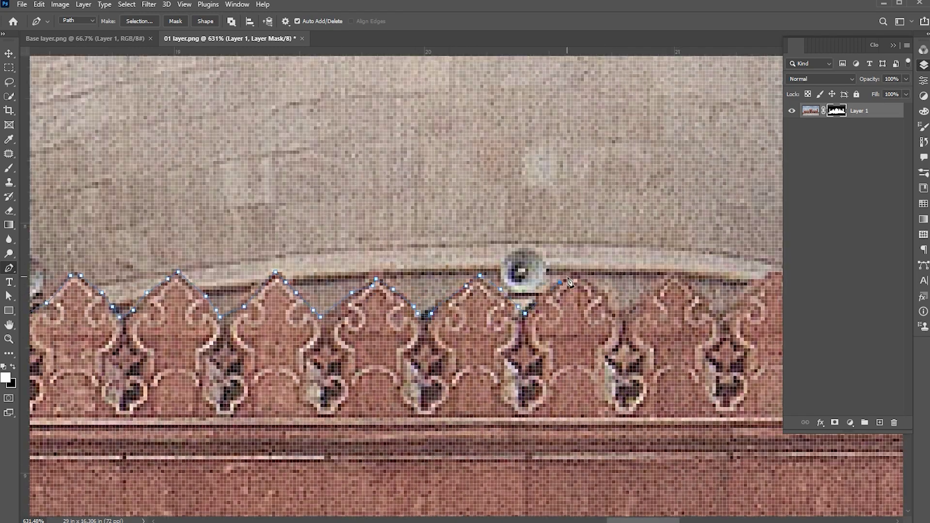
scroll(570, 283, "down", 10)
right_click(458, 199)
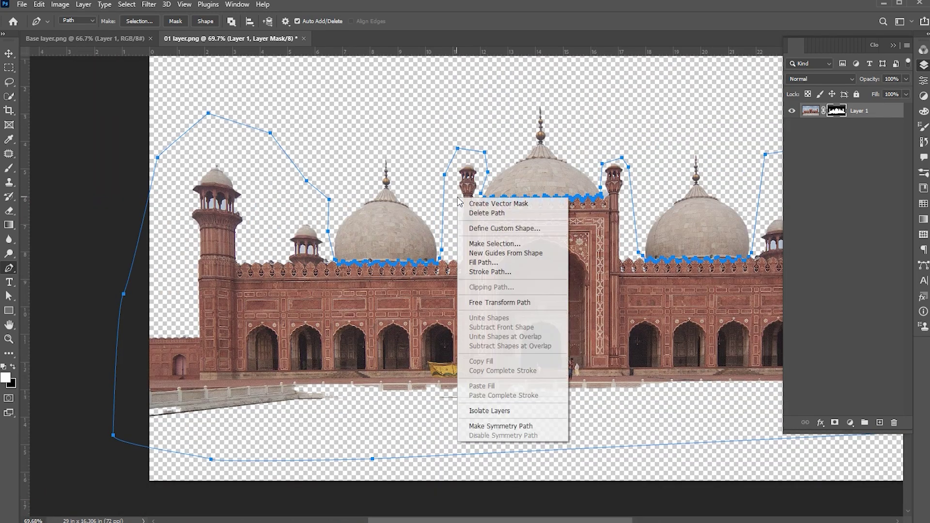
left_click(487, 245)
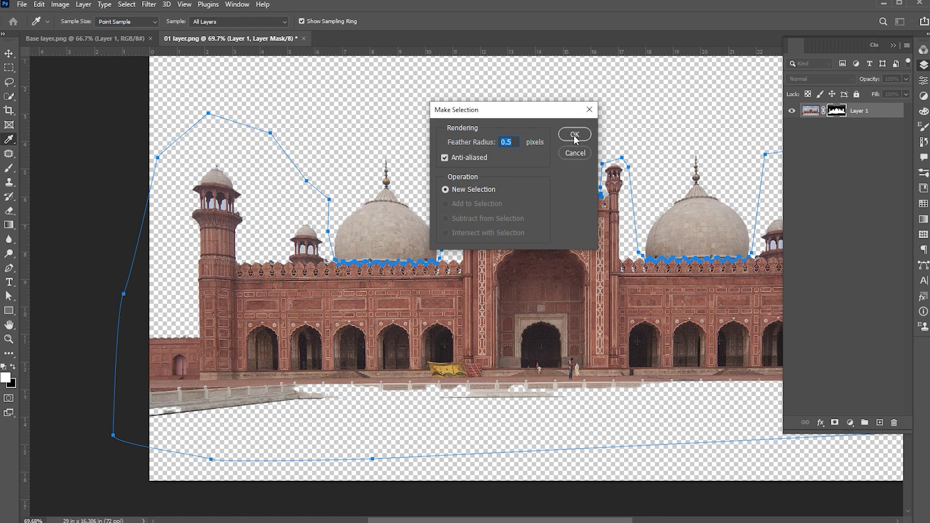
left_click(575, 136)
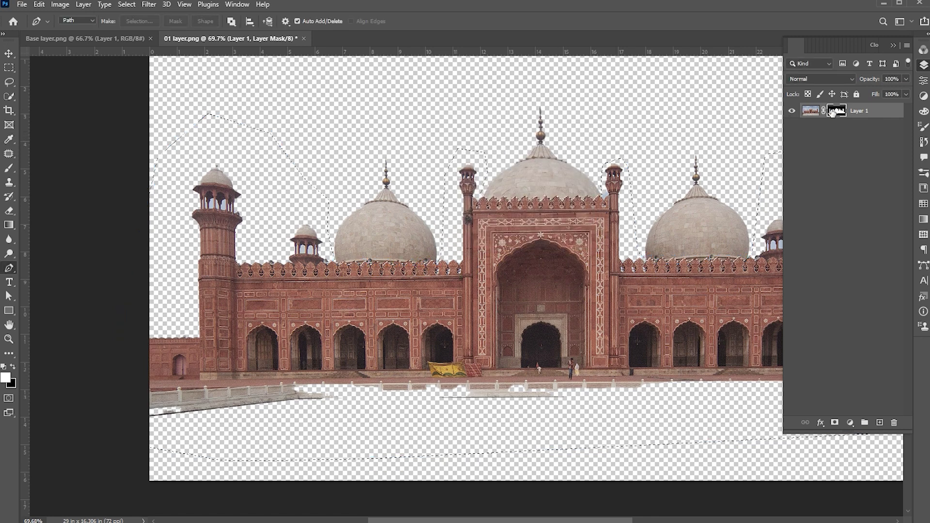
key("Delete")
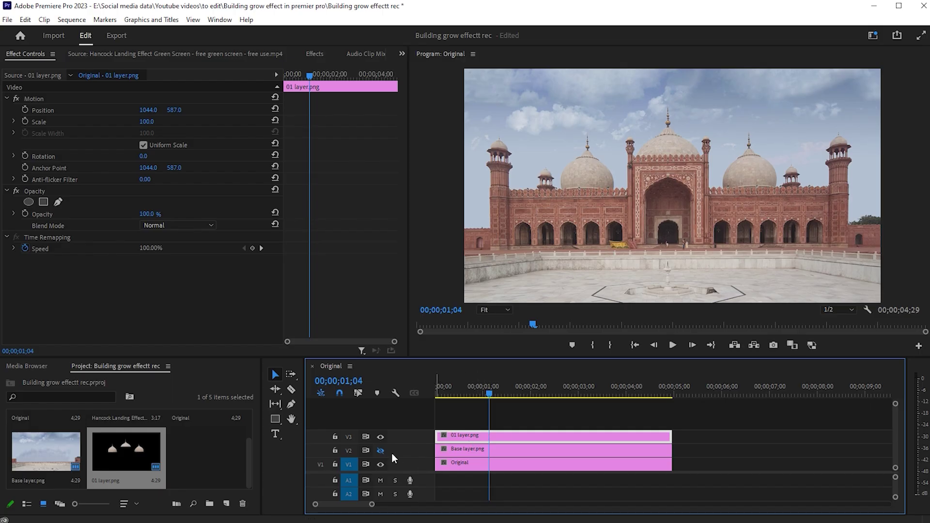
- Toggle track visibility to preview the layer cutouts, then play back the sequence
left_click(380, 465)
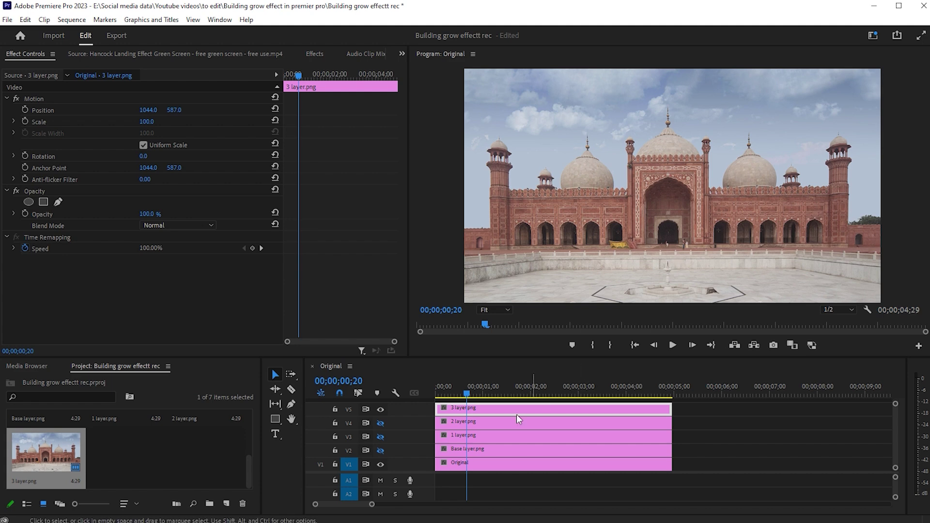
left_click(380, 464)
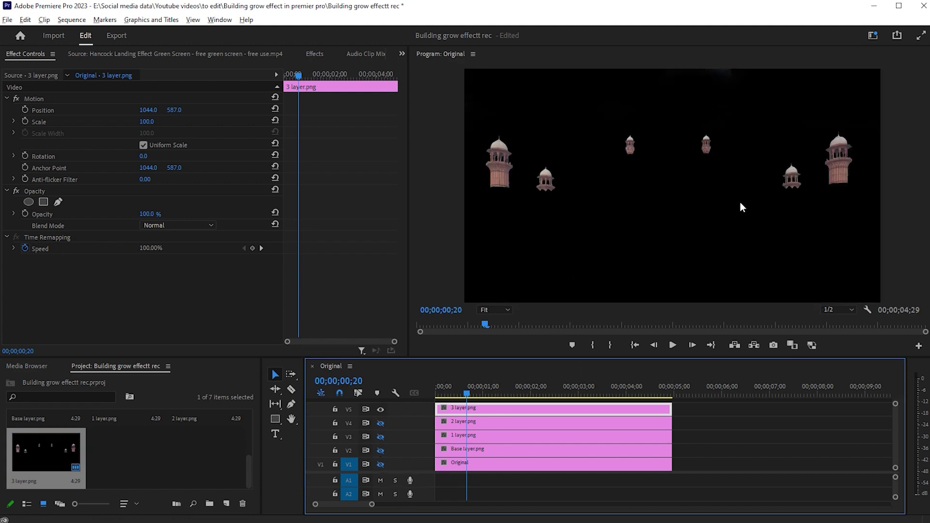
left_click(380, 423)
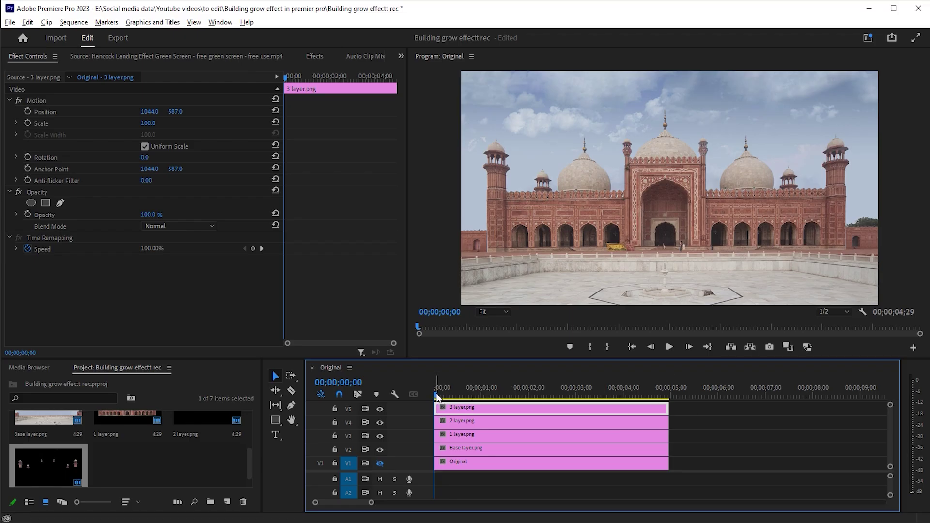
key("space")
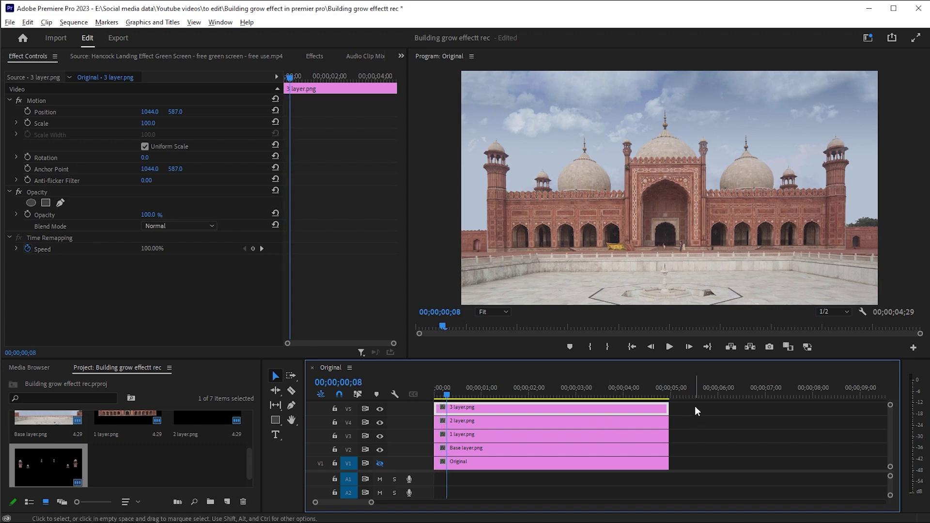
- Shift the 1, 2 and 3 layer clips eight frames later and hide the 2 and 3 layer tracks
left_click_drag(695, 406, 491, 433)
left_click(708, 441)
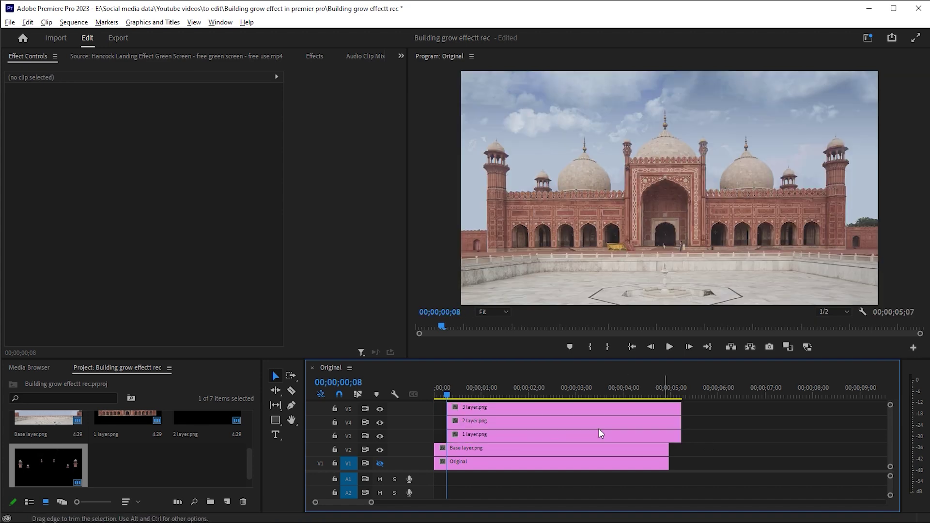
left_click(380, 422)
left_click(380, 409)
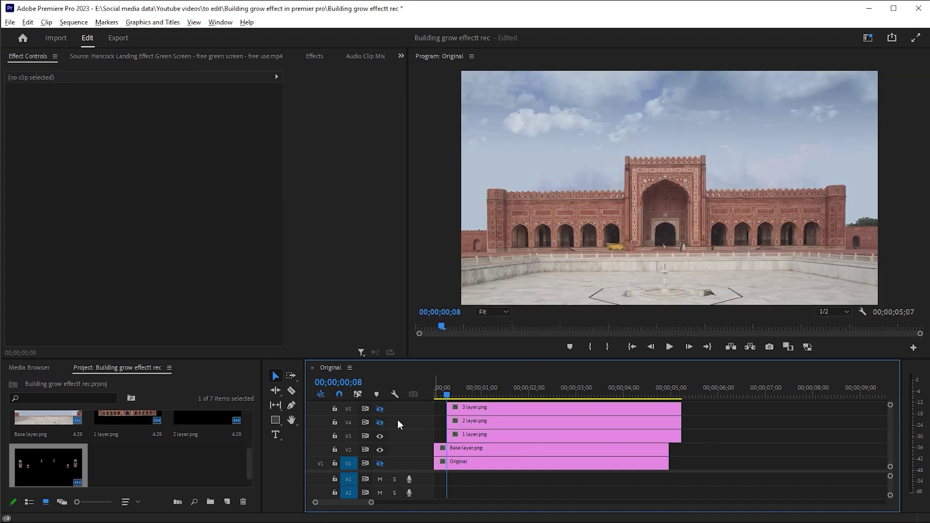
left_click(494, 435)
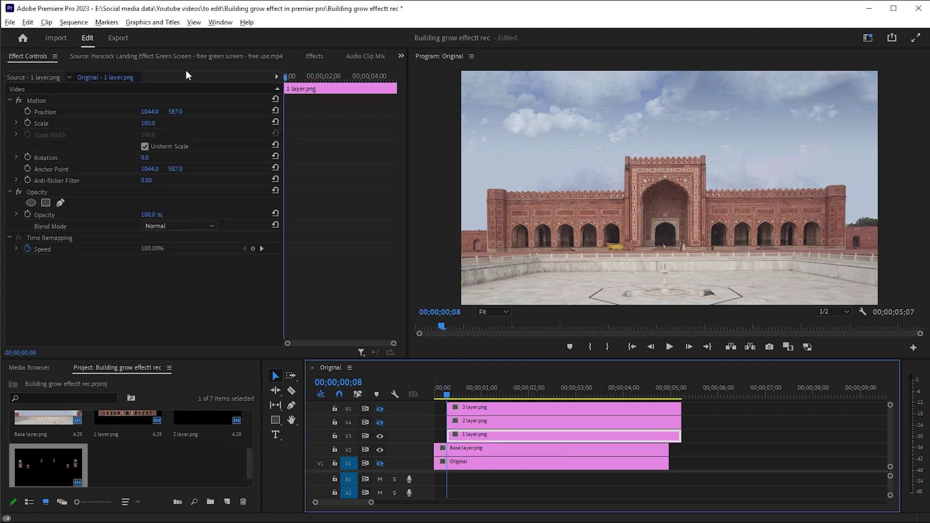
- Search 'transf' in Effects and apply Transform to 1 layer.png, showing its Effect Controls
left_click(315, 57)
left_click(83, 71)
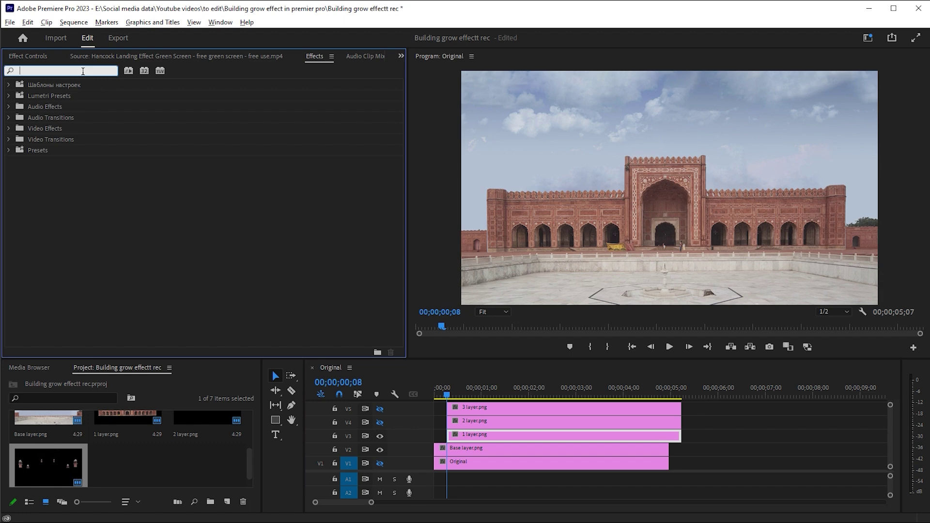
type("transform")
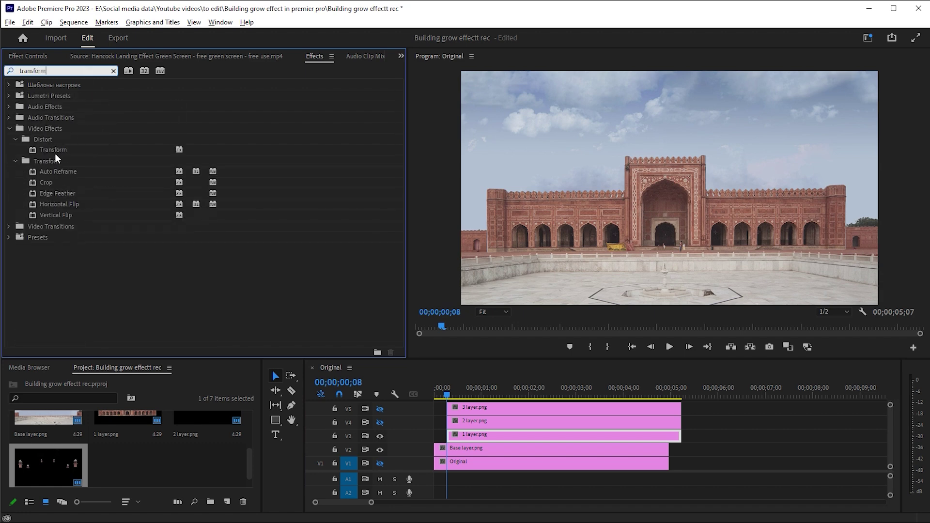
left_click_drag(56, 154, 458, 436)
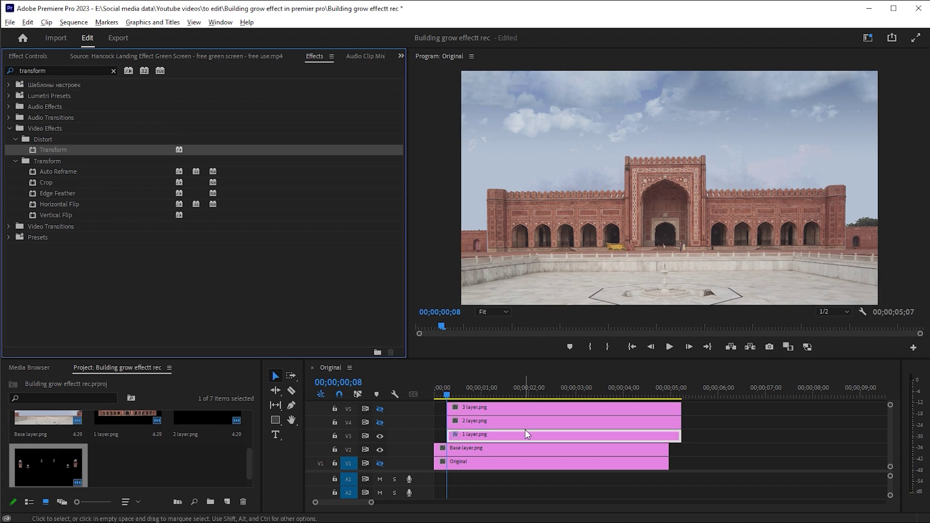
left_click(31, 57)
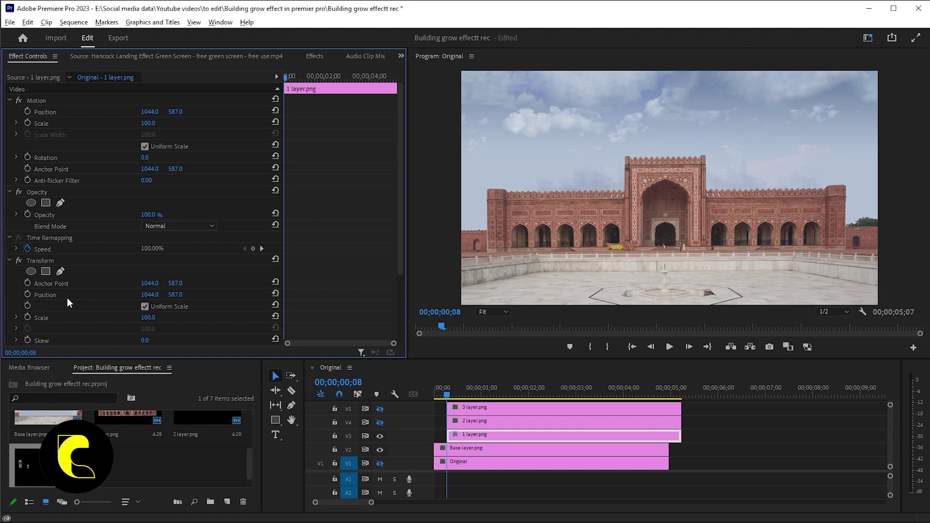
scroll(70, 299, "down", 3)
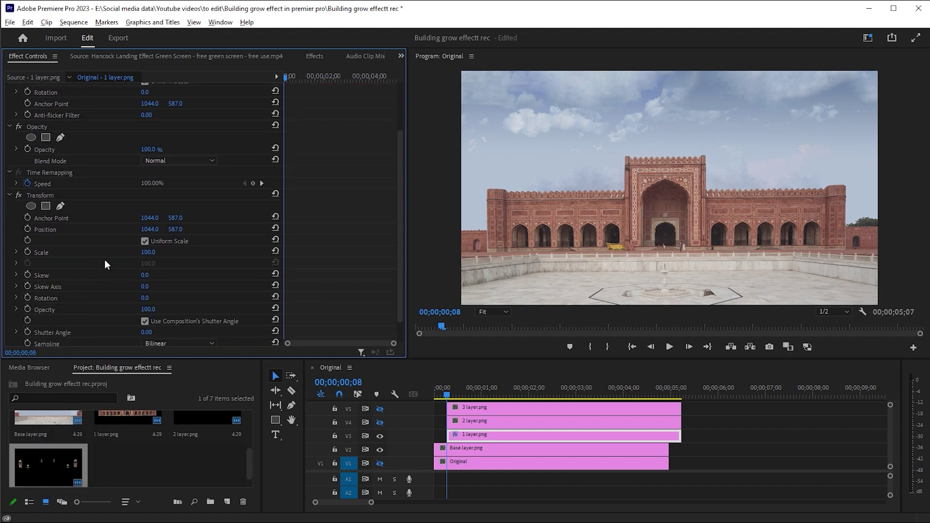
- Keyframe 1 layer.png Position from Y 1180 to 587 at frame 16 and disable composition shutter angle
left_click_drag(175, 230, 301, 229)
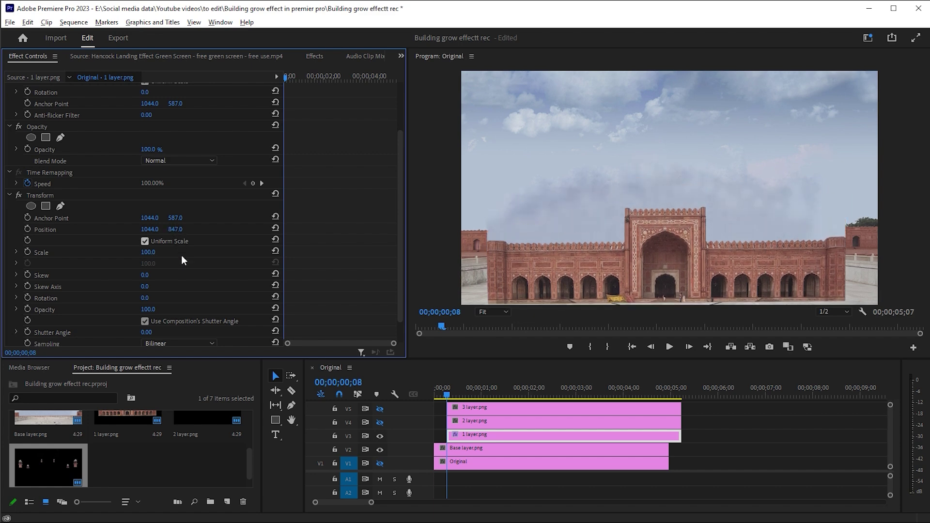
left_click_drag(175, 229, 325, 229)
left_click(27, 229)
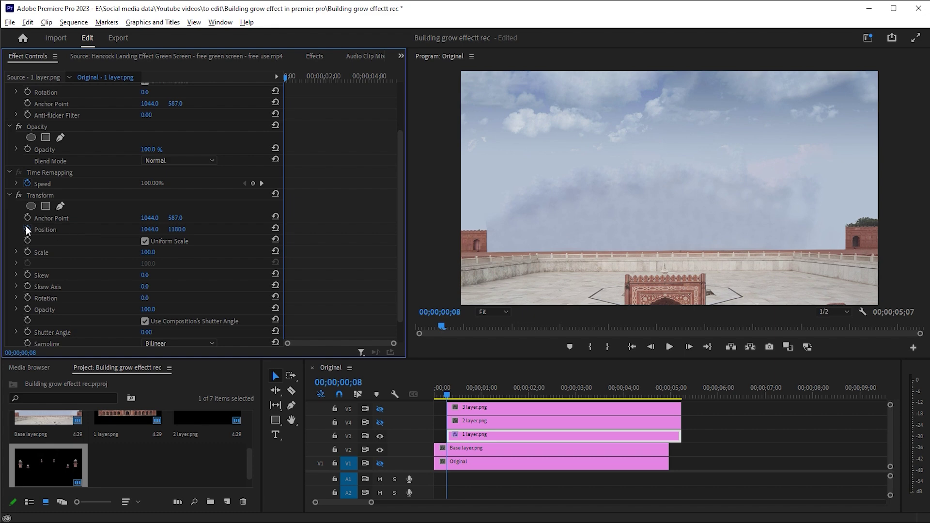
left_click(448, 398)
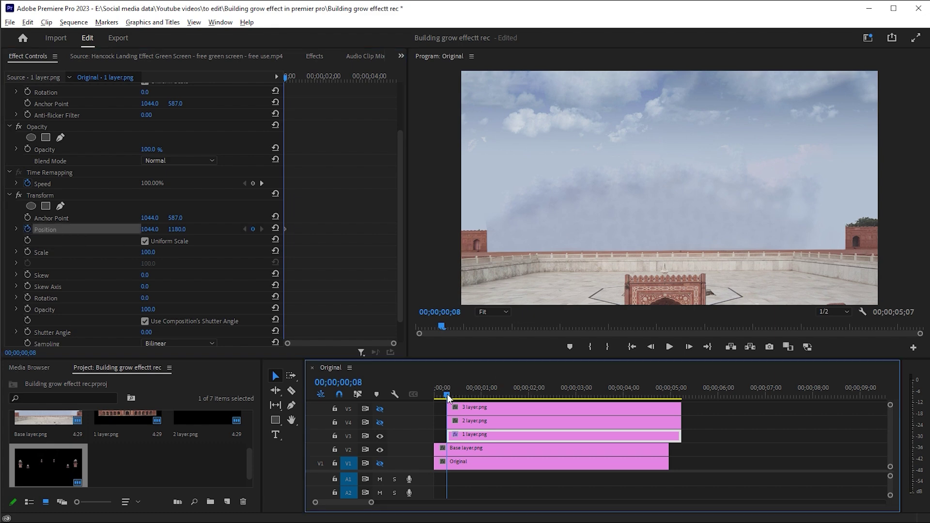
key("Right")
key("Right")
key("Right")
key("Right")
key("Right")
key("Right")
key("Right")
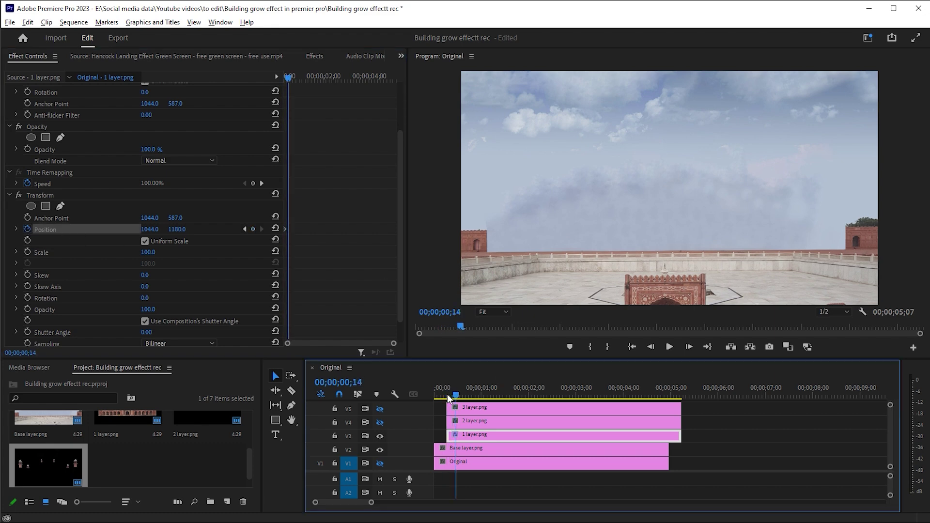
key("Right")
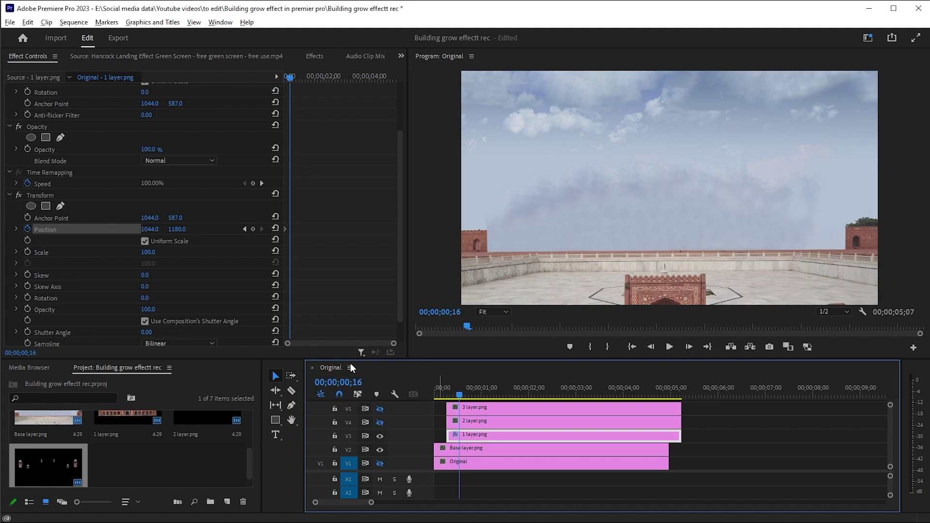
left_click(275, 228)
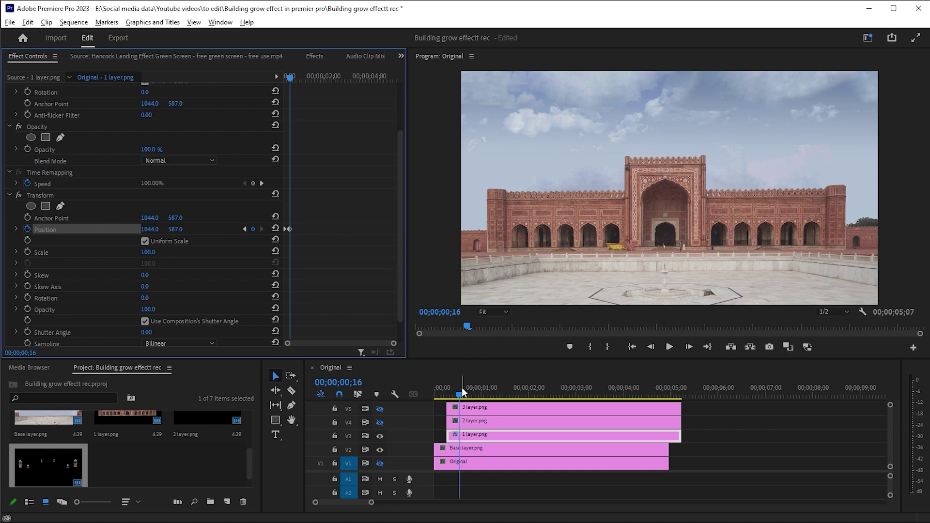
left_click_drag(461, 387, 446, 403)
key("space")
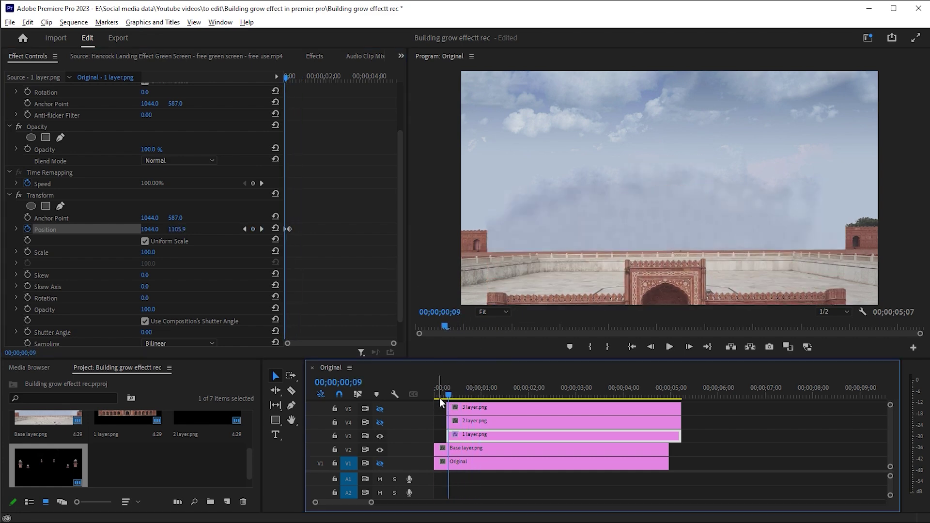
left_click(144, 321)
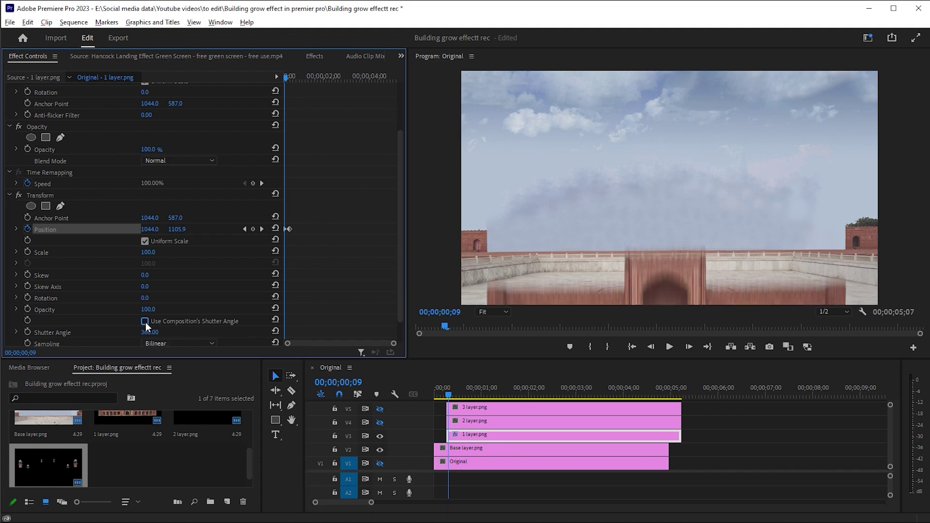
- Set the two Position keyframes on 1 layer.png to Ease In and Ease Out
key("Left")
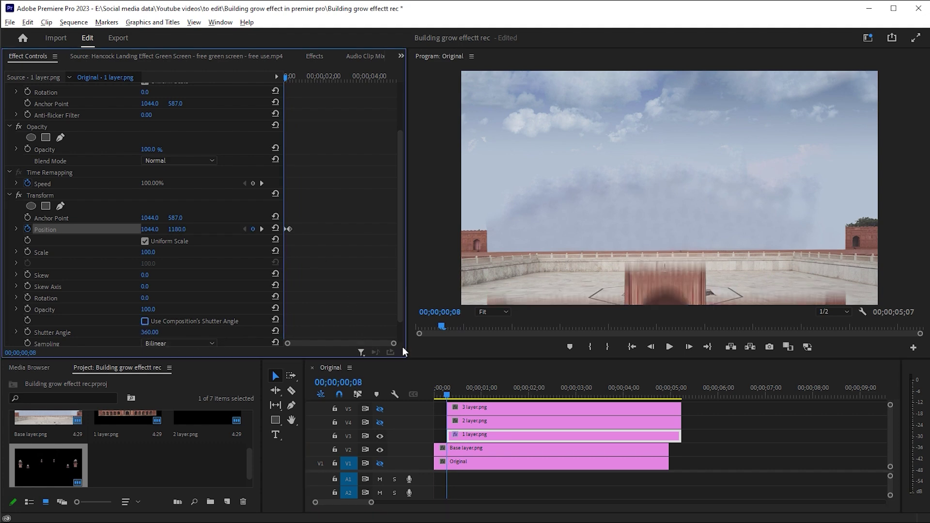
left_click_drag(393, 343, 353, 341)
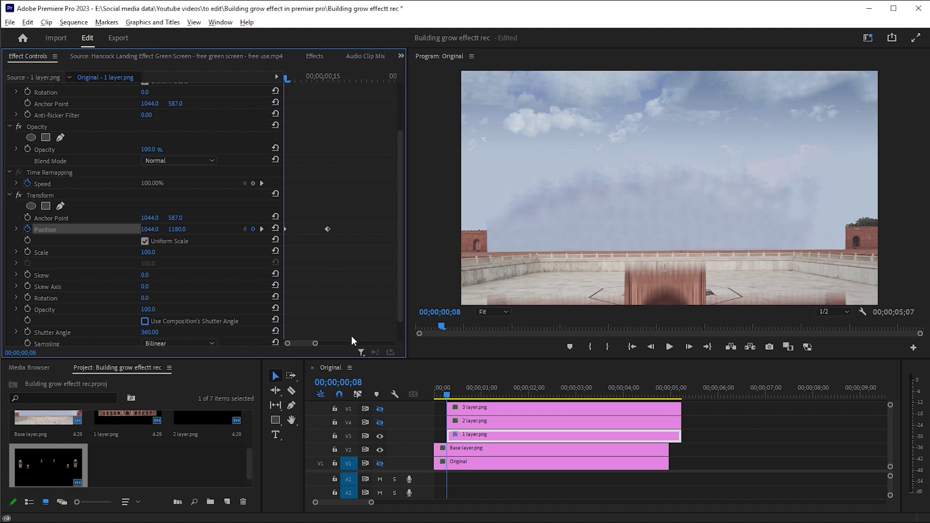
right_click(327, 229)
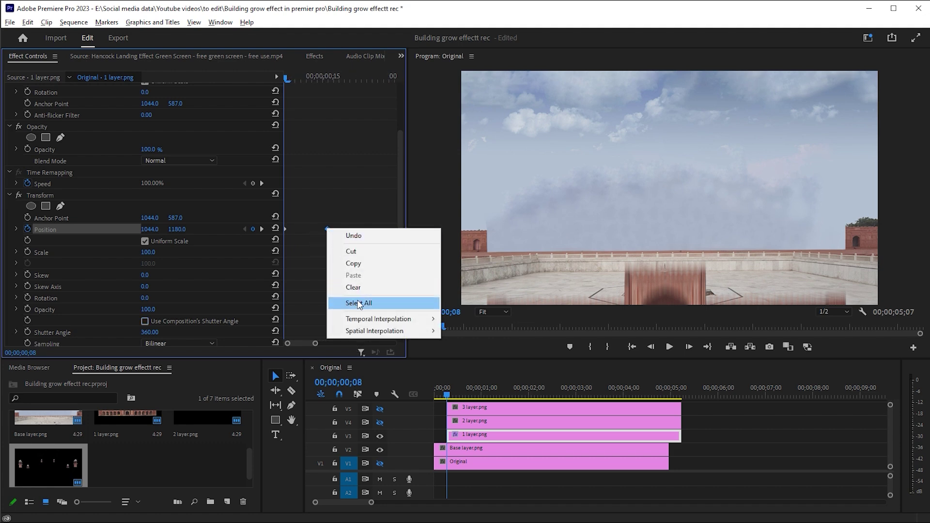
mouse_move(412, 319)
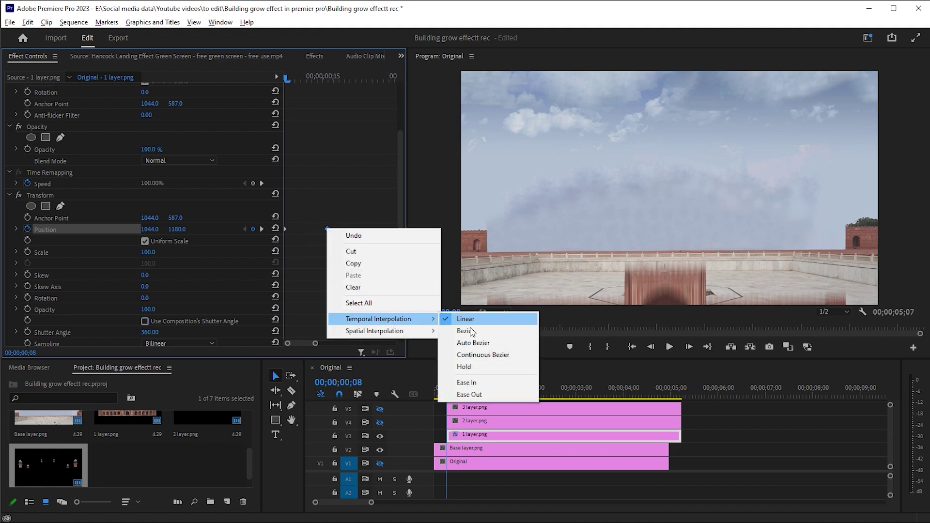
left_click(465, 382)
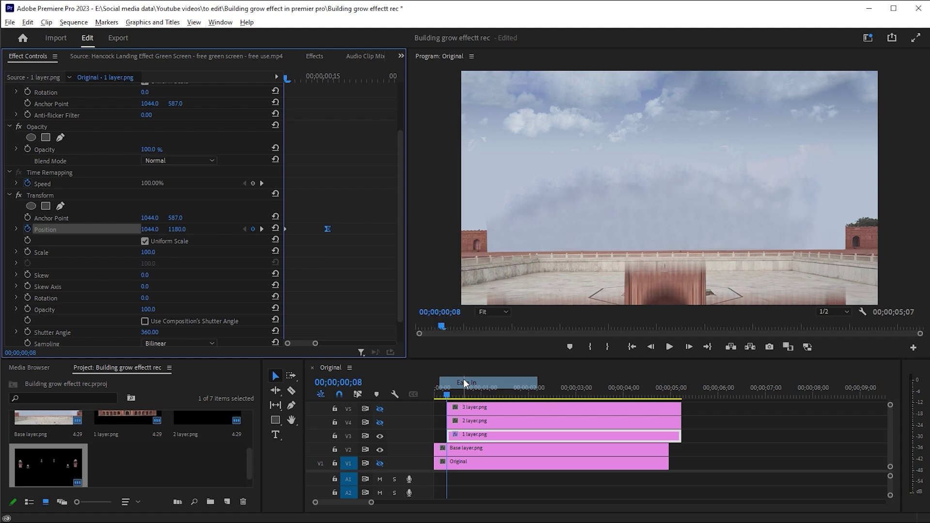
right_click(285, 227)
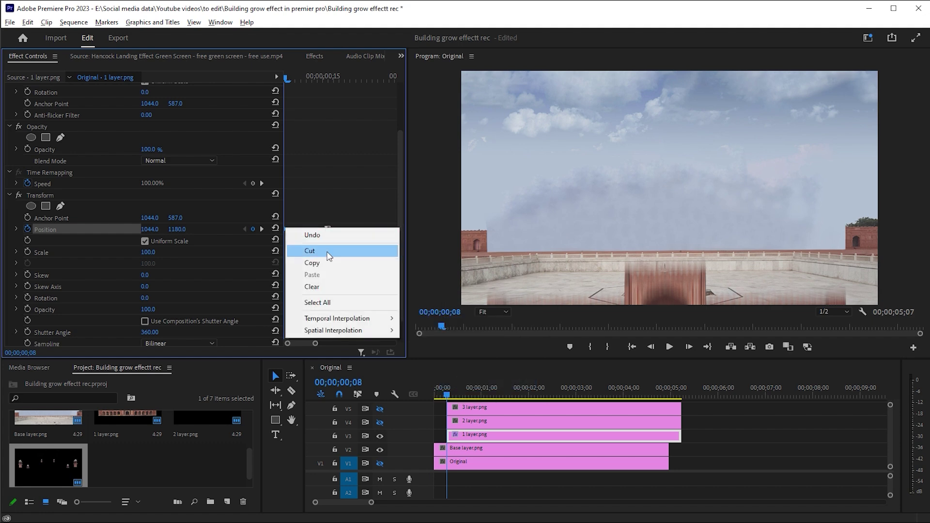
mouse_move(336, 320)
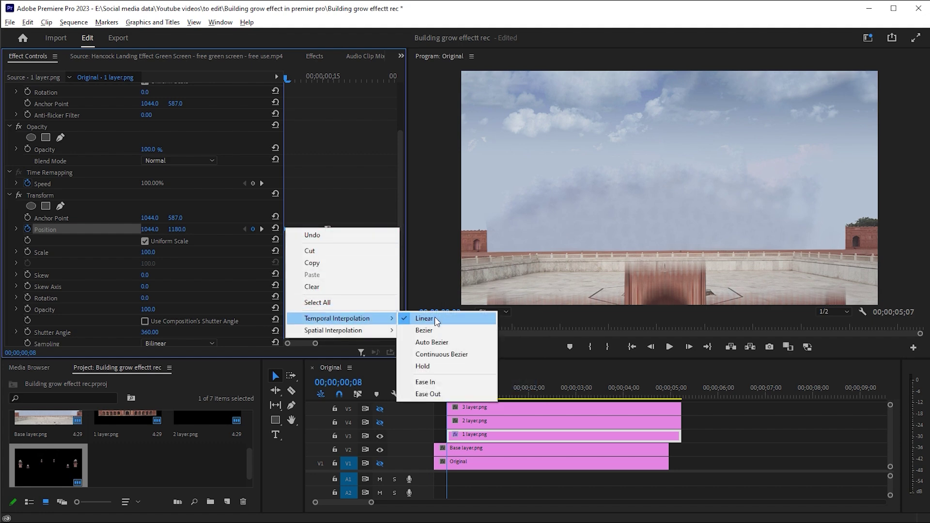
left_click(424, 394)
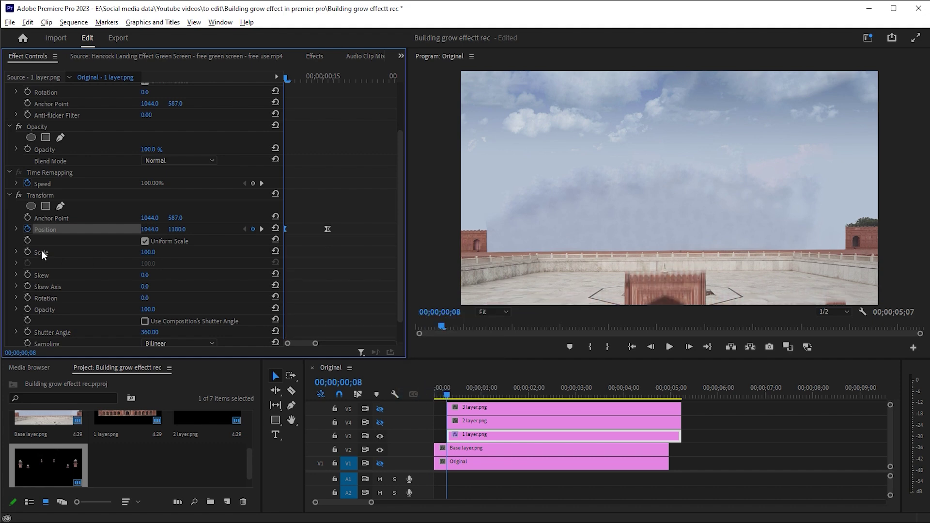
- Drag the Position velocity handle into a steep ease curve
left_click(17, 229)
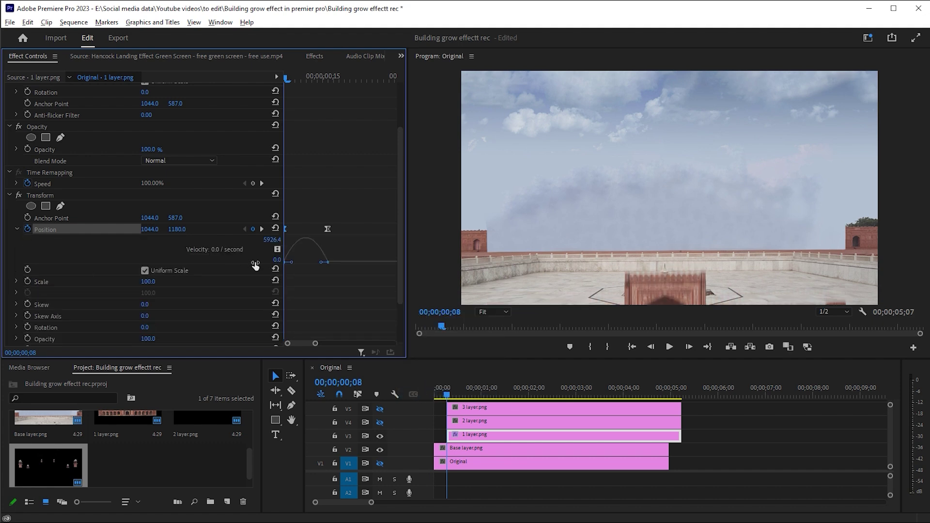
left_click_drag(322, 261, 285, 265)
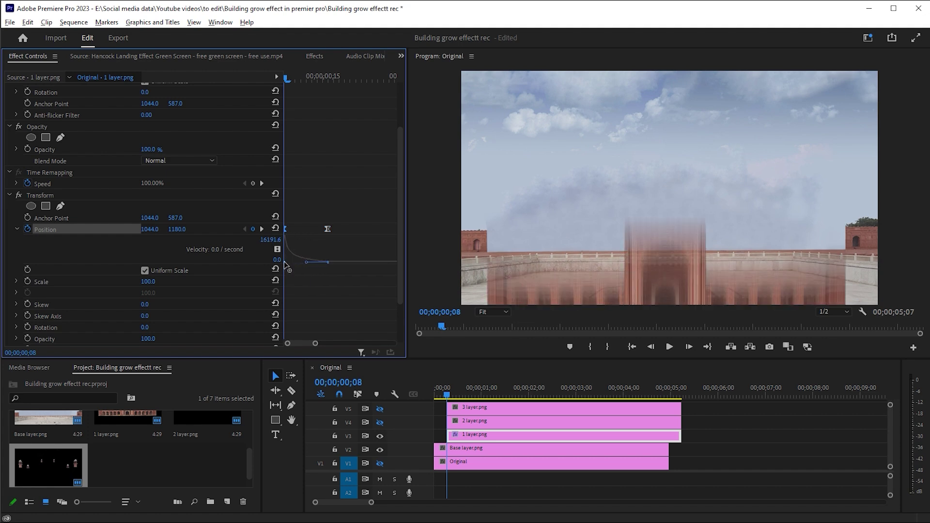
left_click(455, 462)
- Play back the building rise animation and select the 1 layer.png clip on V3
left_click(444, 395)
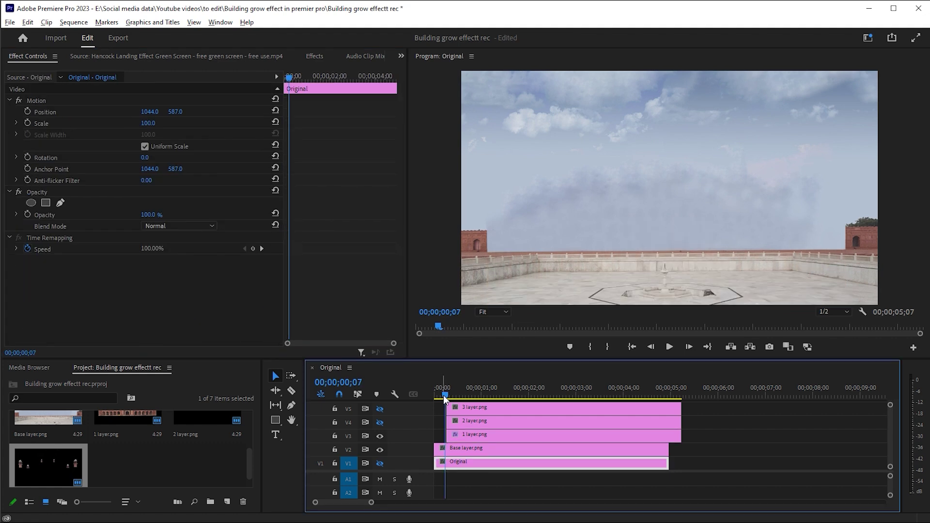
key("space")
left_click_drag(514, 391, 446, 397)
key("space")
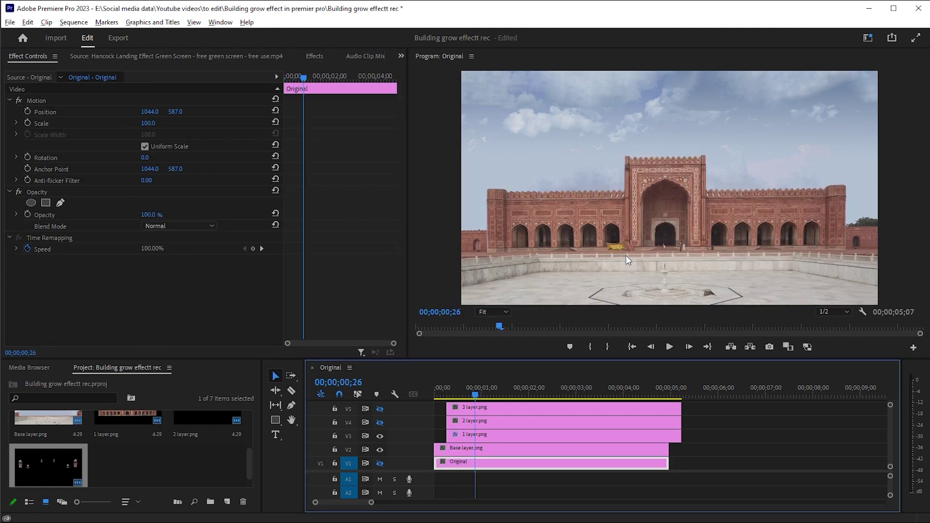
left_click(474, 436)
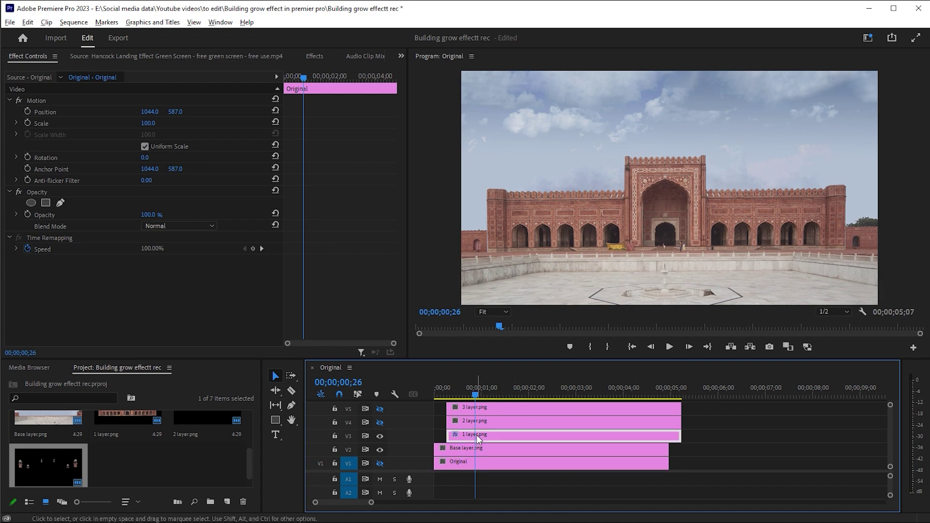
- At 25% preview zoom, draw a closed free-draw opacity mask around the courtyard floor
left_click(60, 203)
left_click(479, 251)
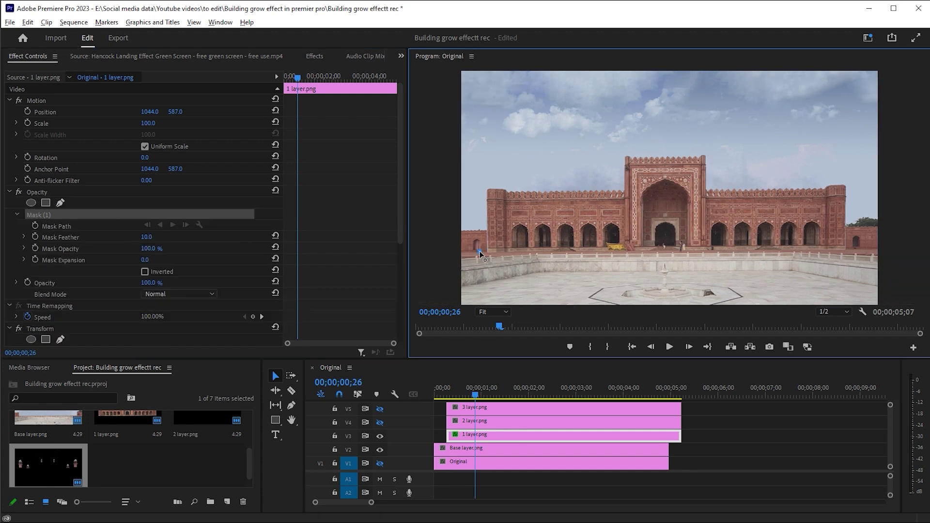
left_click(498, 311)
left_click(494, 339)
left_click(824, 232)
left_click(822, 256)
left_click(822, 272)
left_click(804, 280)
left_click(662, 294)
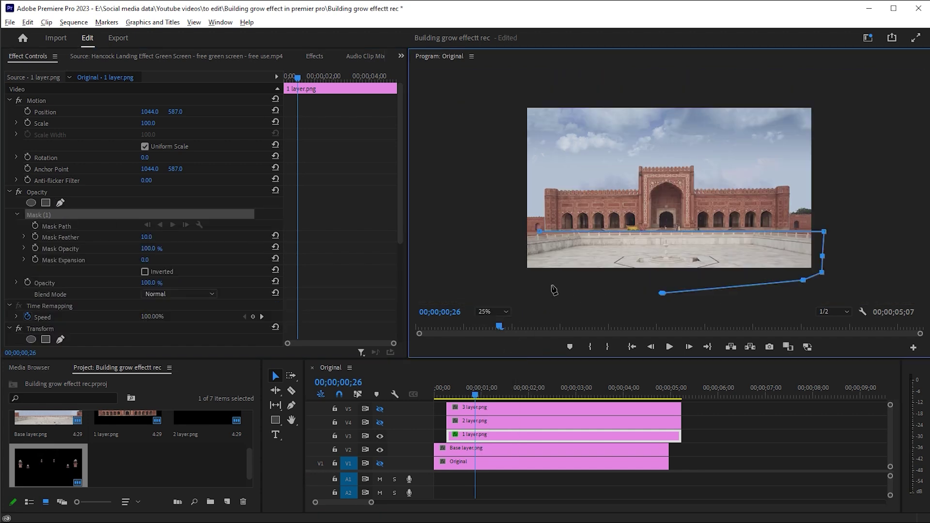
left_click(552, 285)
left_click(518, 280)
left_click(507, 257)
left_click(510, 246)
left_click(540, 232)
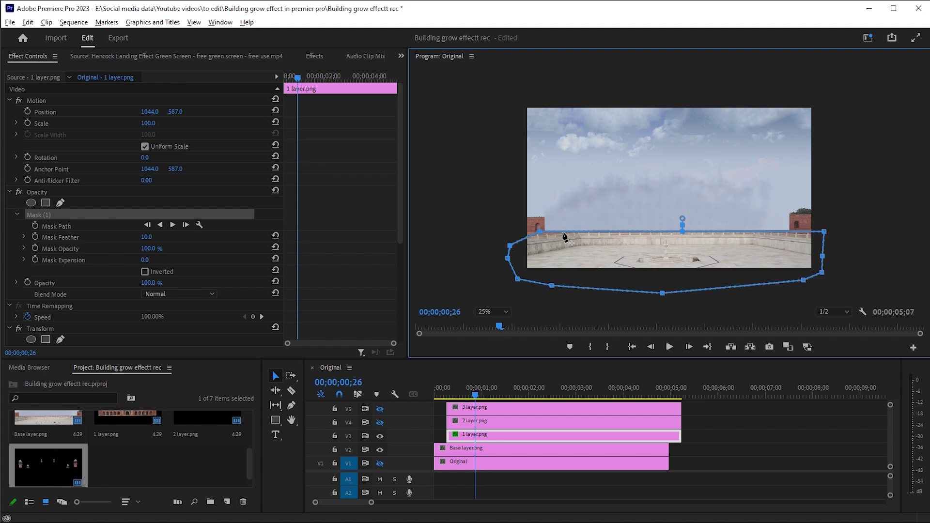
- Invert the mask so the building shows, then play back the masked animation
left_click(146, 272)
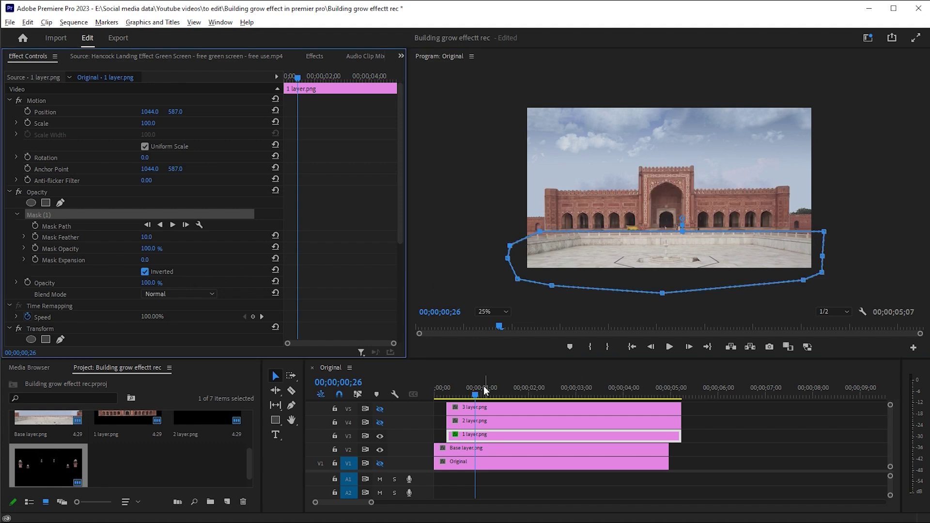
left_click_drag(483, 387, 444, 403)
key("space")
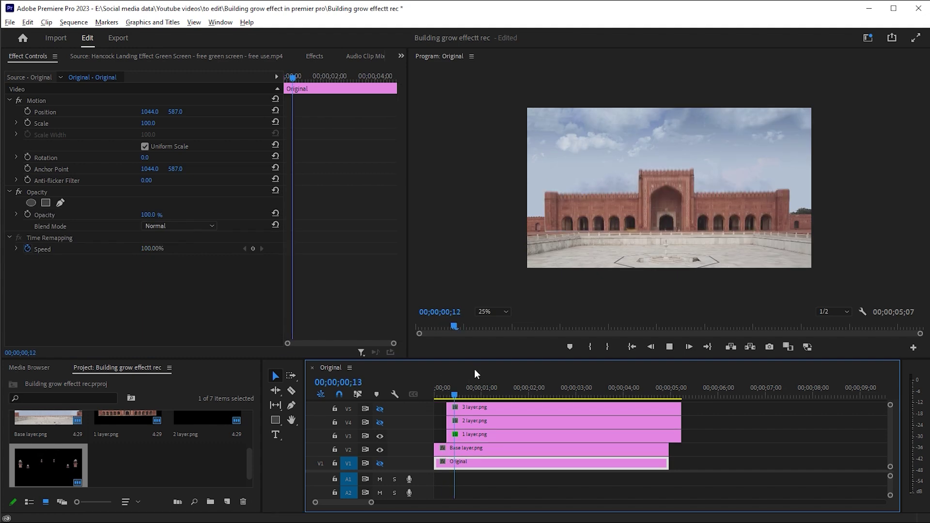
key("space")
- Set the Program monitor to Fit and shift the V3–V5 layer clips slightly later
left_click(491, 313)
left_click(495, 321)
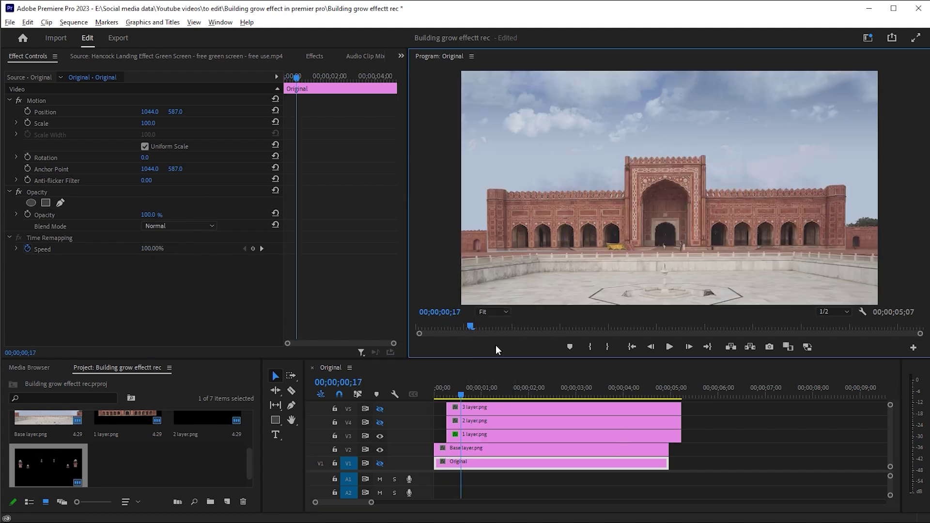
mouse_move(461, 389)
left_mouse_down()
mouse_move(441, 395)
mouse_move(477, 397)
mouse_move(464, 399)
mouse_move(473, 441)
mouse_move(447, 397)
left_mouse_up()
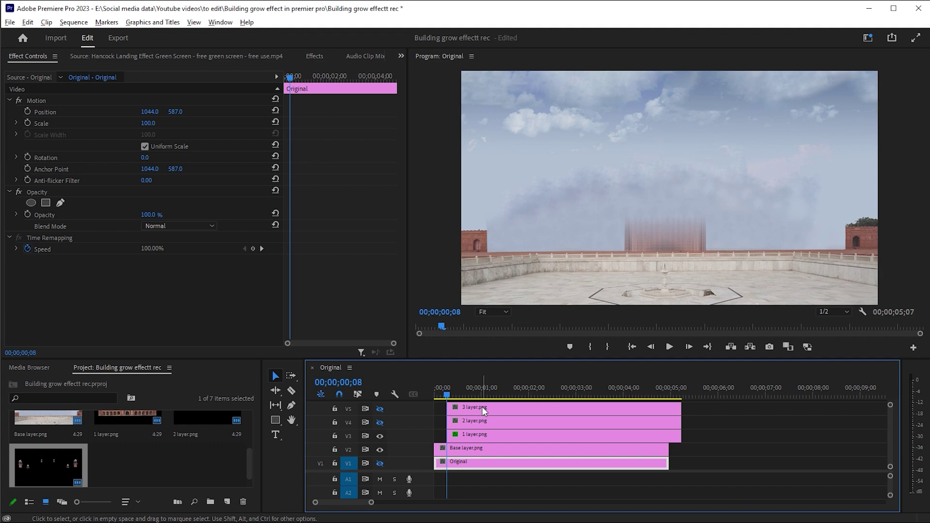
key("Right")
key("Right")
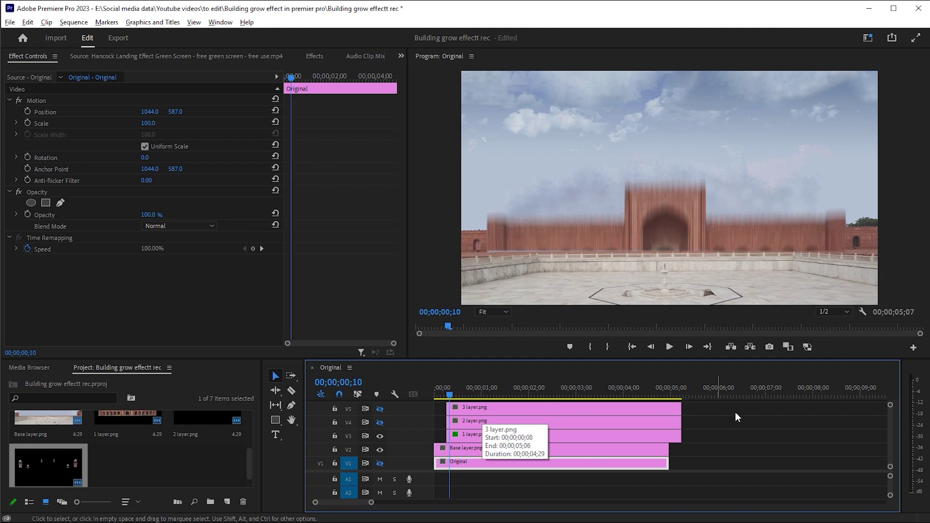
left_click_drag(708, 405, 569, 435)
mouse_move(569, 435)
left_mouse_down()
mouse_move(529, 431)
mouse_move(571, 431)
left_mouse_up()
left_click(767, 436)
- Make the V4 domes track visible and select only the 2 layer.png clip
left_click(465, 462)
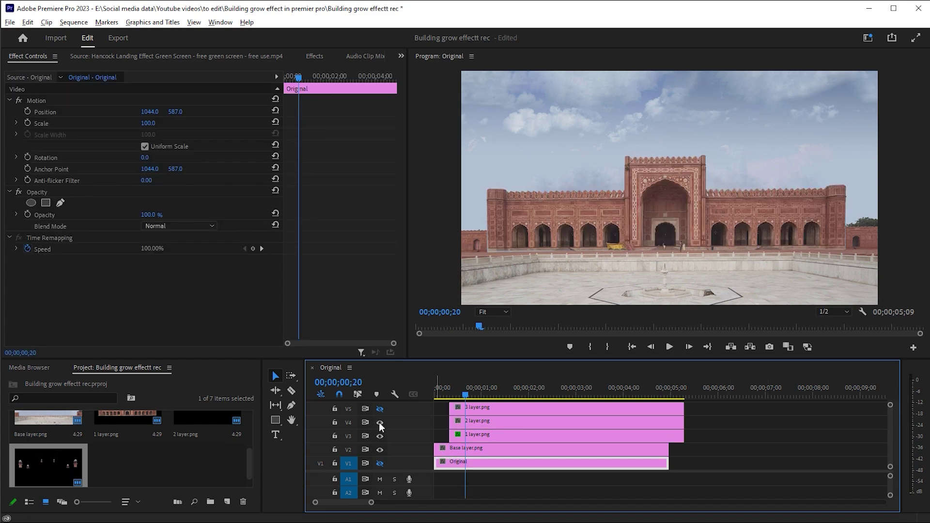
left_click(379, 422)
left_click_drag(704, 405, 581, 420)
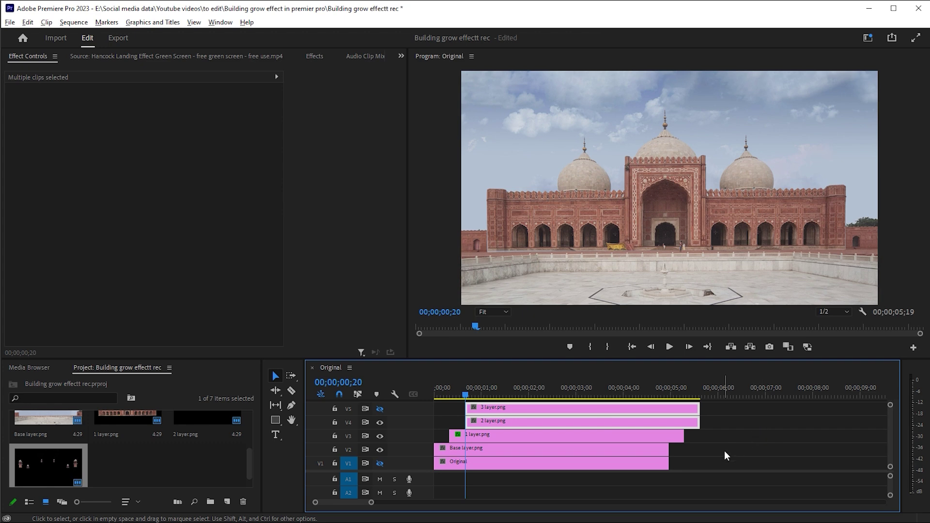
left_click(673, 422)
- Apply the Transform effect to 2 layer.png and select it in Effect Controls
left_click(314, 56)
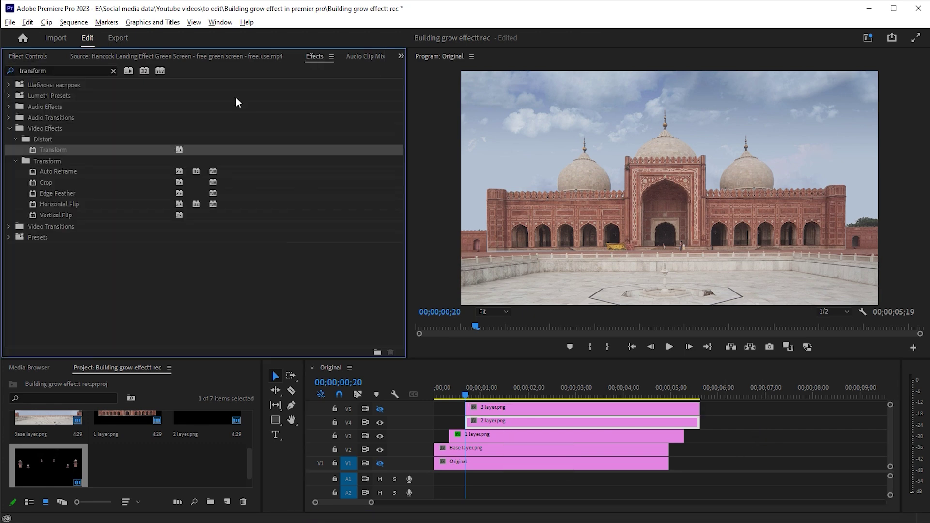
left_click_drag(75, 161, 484, 423)
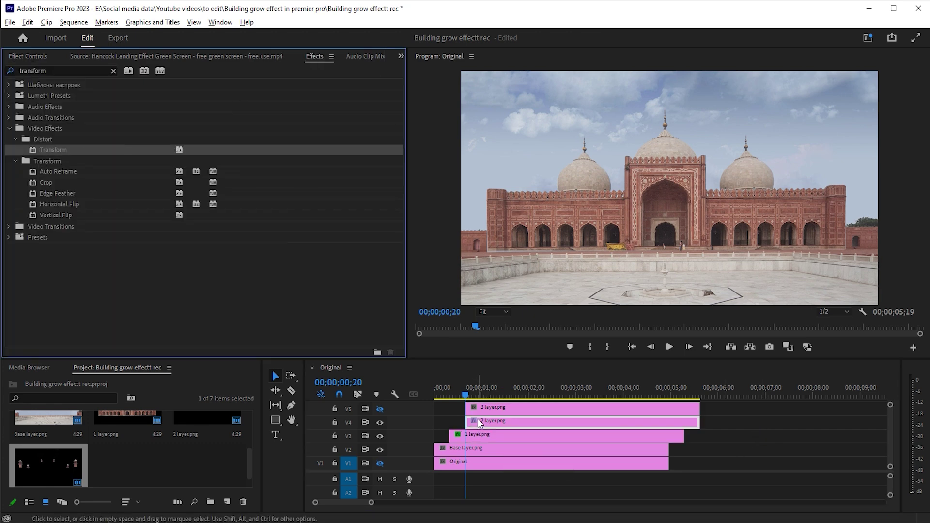
left_click(37, 53)
scroll(76, 194, "down", 3)
left_click(76, 194)
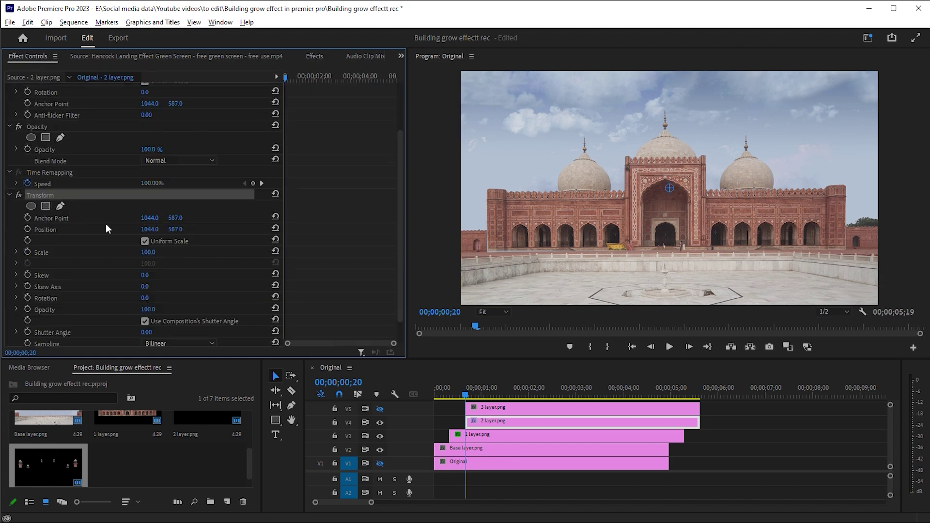
scroll(106, 224, "down", 1)
- Keyframe the domes' Position from Y -38 to their original position at 00;28
left_click_drag(174, 210, 41, 210)
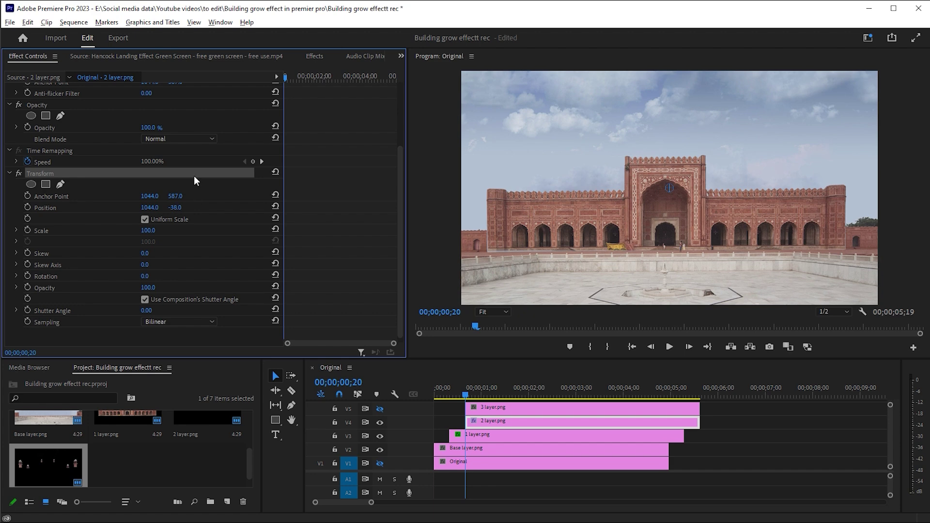
left_click(28, 207)
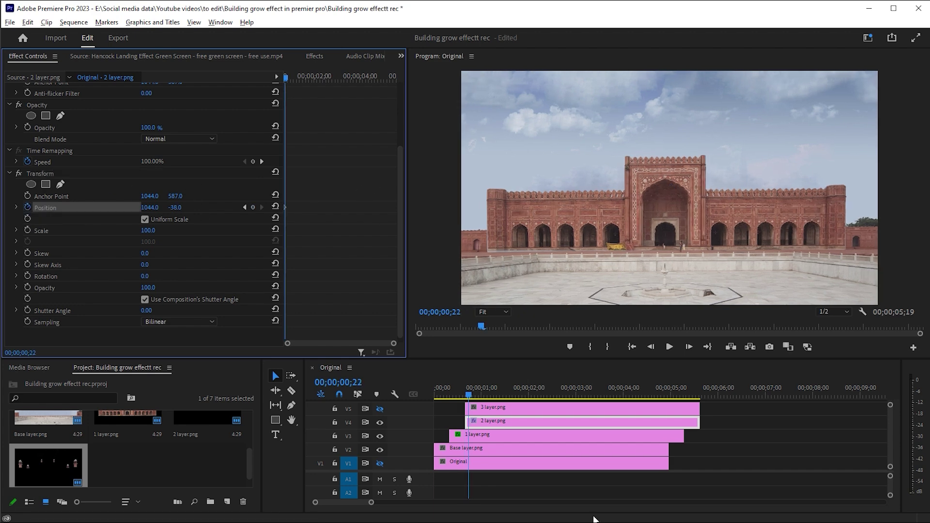
key("Right")
key("Right")
key("Right")
key("Right")
key("Right")
key("Right")
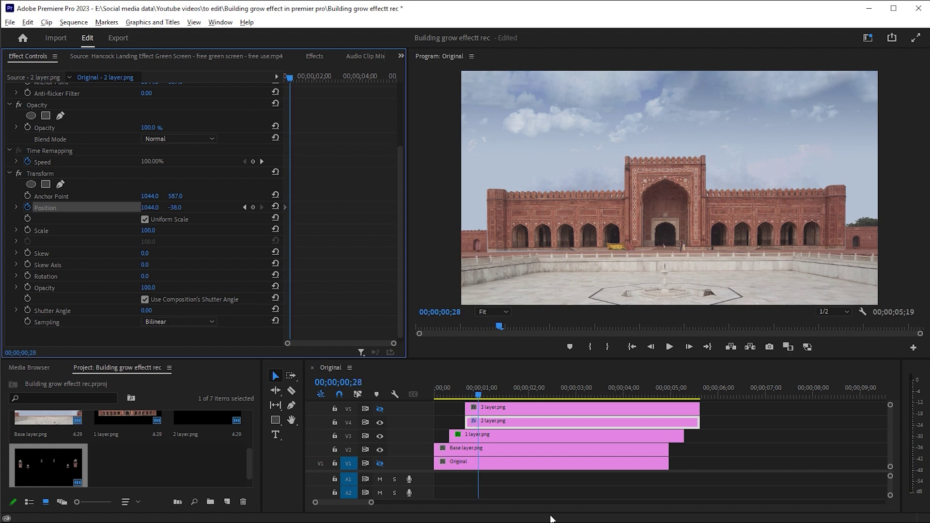
left_click(276, 207)
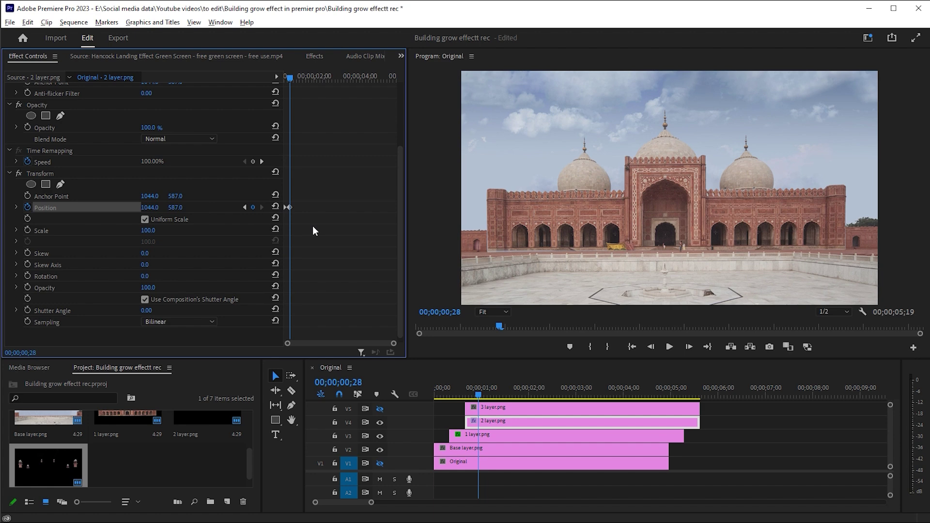
- Ease In and Ease Out the Position keyframes and steepen the velocity curve
left_click_drag(394, 343, 333, 343)
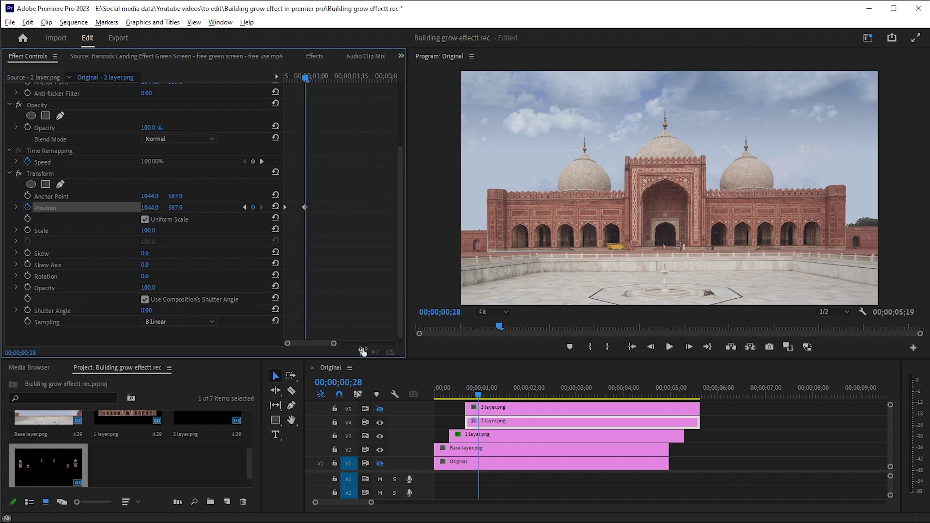
right_click(304, 208)
mouse_move(356, 298)
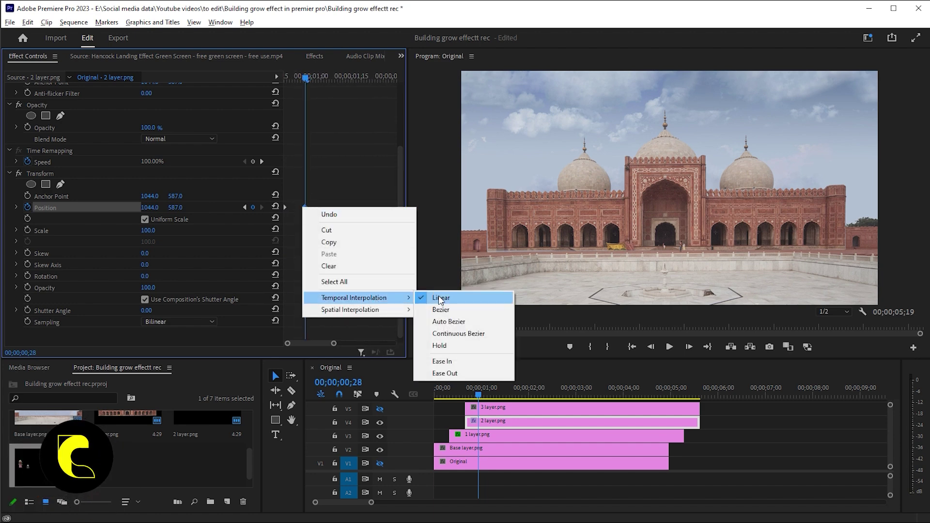
left_click(438, 367)
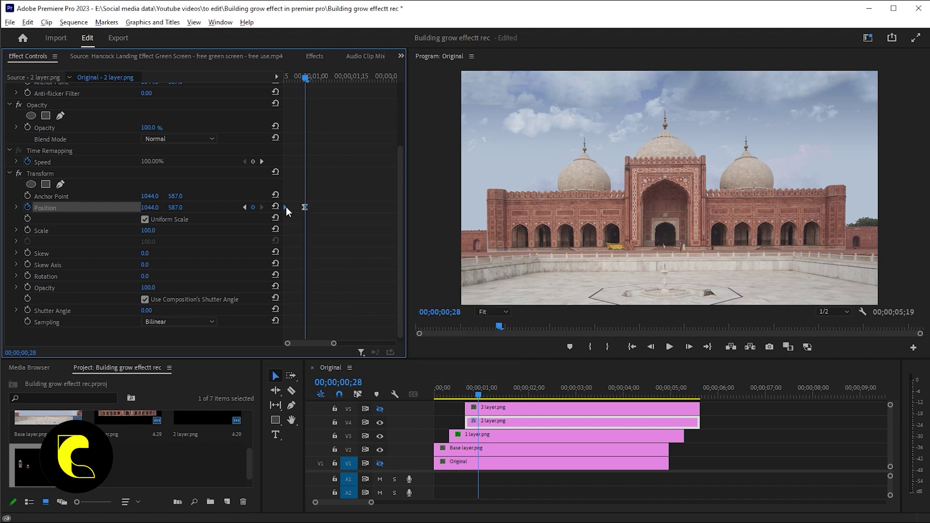
right_click(286, 207)
mouse_move(339, 298)
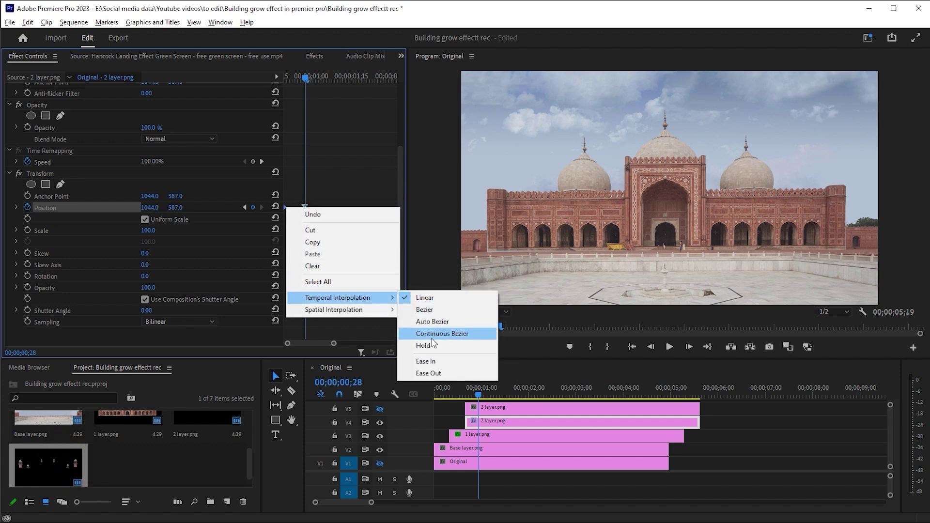
left_click(431, 373)
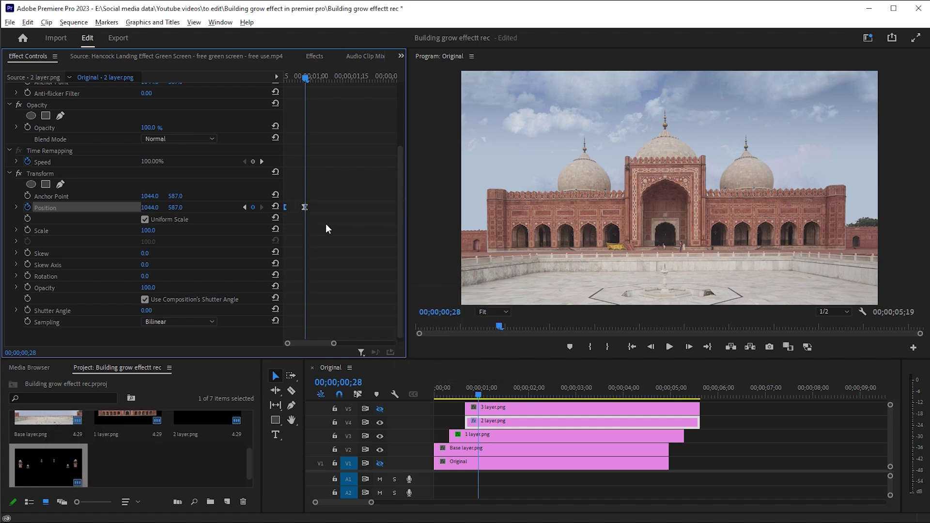
left_click(17, 207)
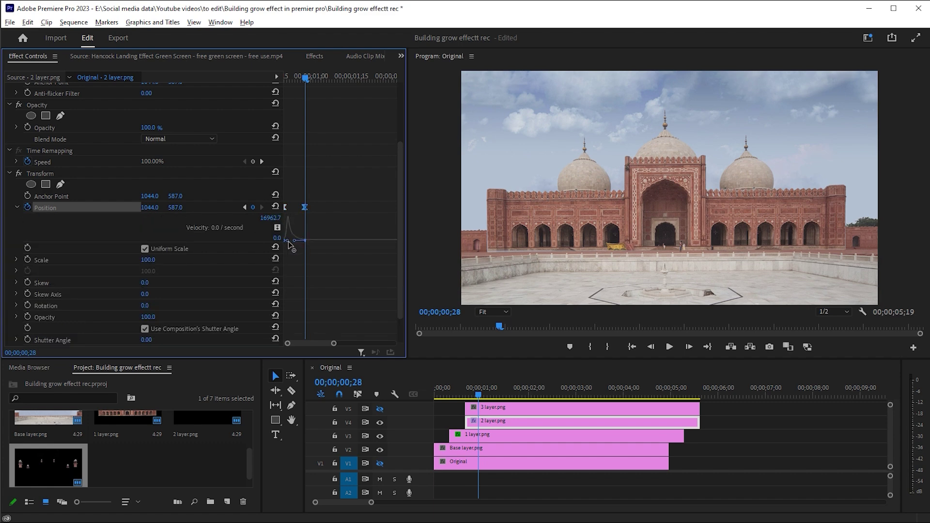
mouse_move(289, 245)
left_mouse_down()
mouse_move(282, 232)
mouse_move(285, 243)
left_mouse_up()
- Make 3 layer.png start at one second and turn the V5 track output back on
left_click(463, 395)
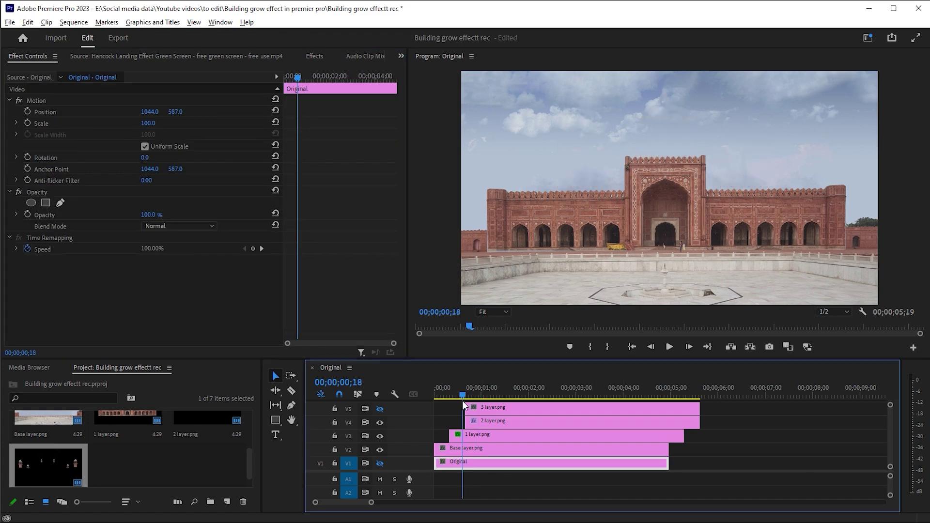
left_click_drag(462, 400, 491, 397)
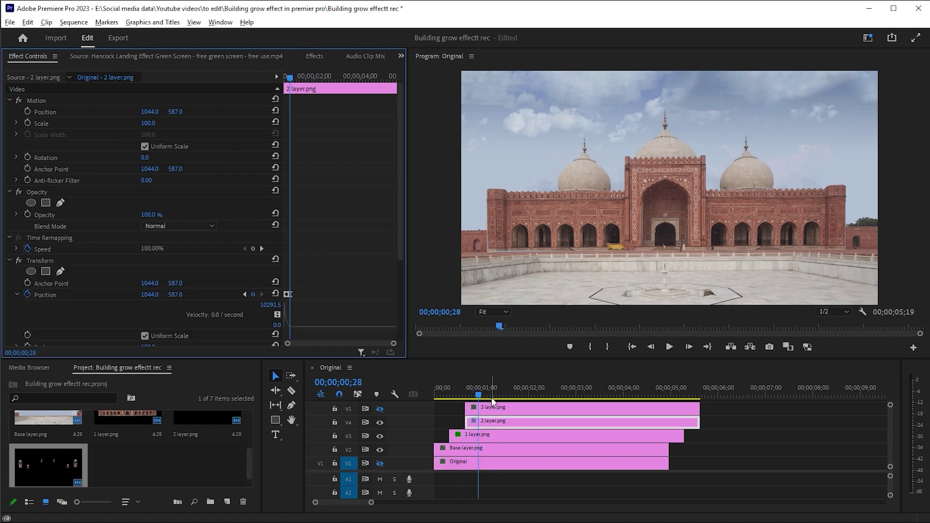
left_click(481, 395)
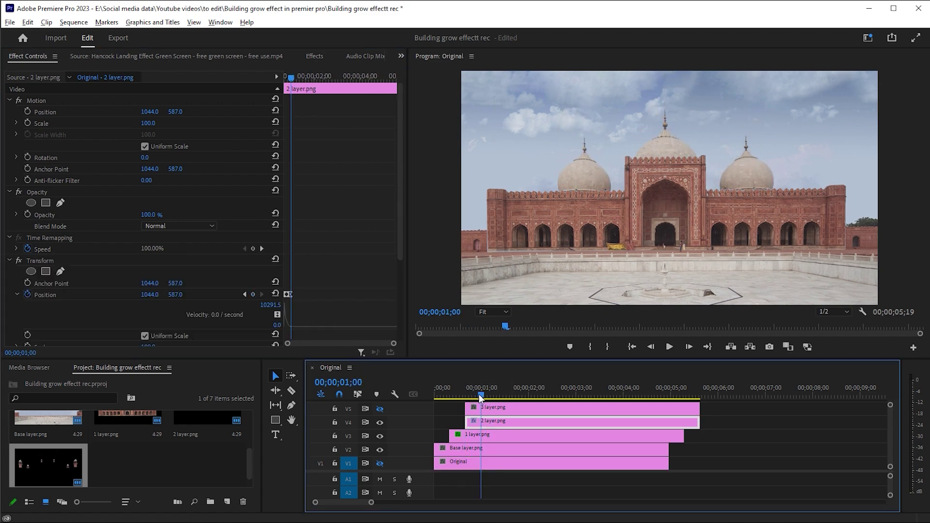
left_click_drag(496, 413, 514, 413)
left_click(380, 410)
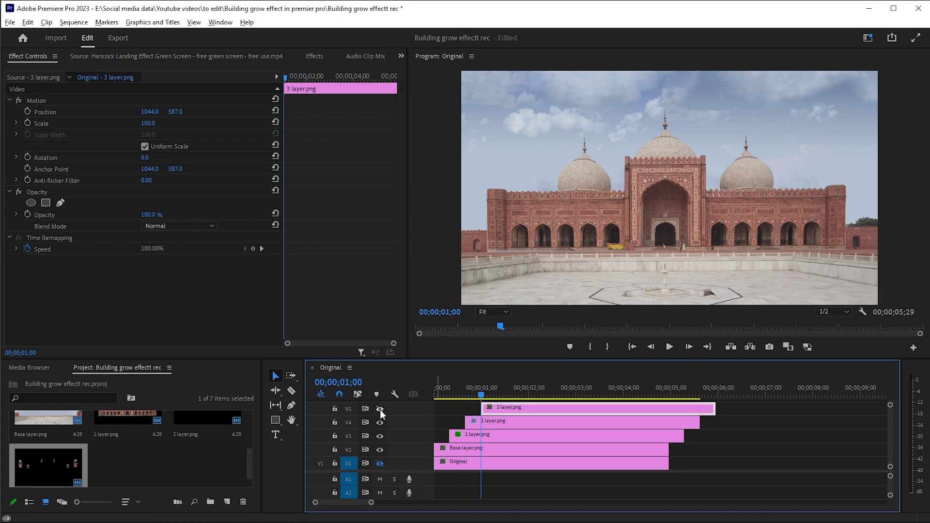
left_click(380, 410)
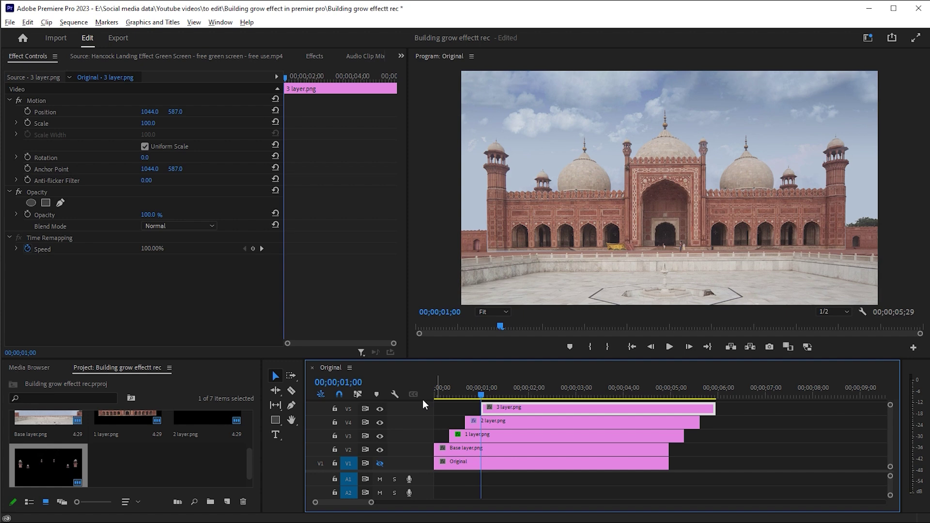
- Apply the Transform effect to 3 layer.png and show its effect settings
left_click(317, 57)
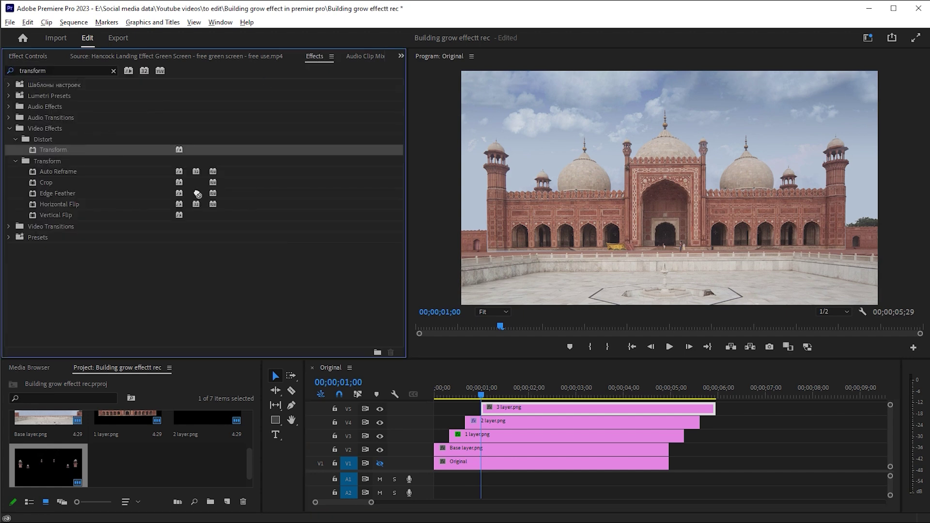
left_click_drag(488, 405, 489, 407)
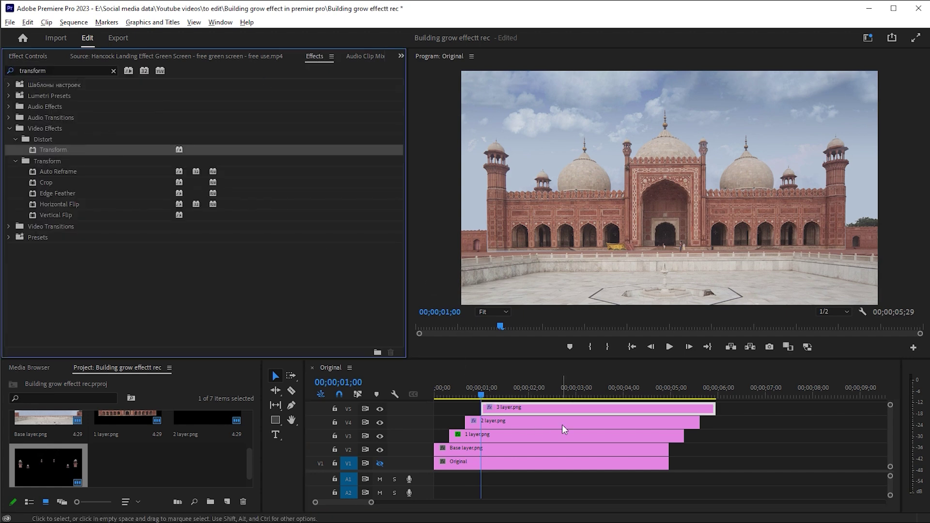
left_click(19, 58)
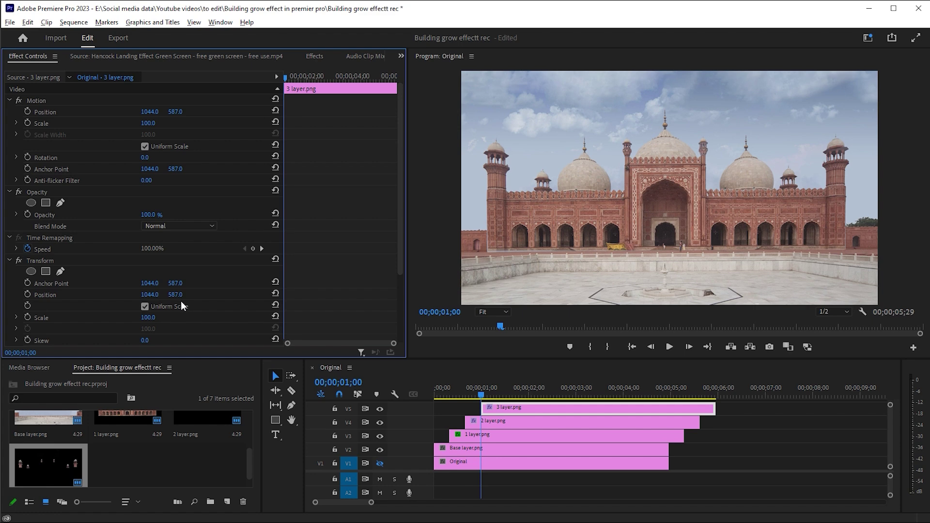
- Keyframe the minarets' Position from Y 1056 up to 587 at 01;08
left_click_drag(175, 295, 247, 294)
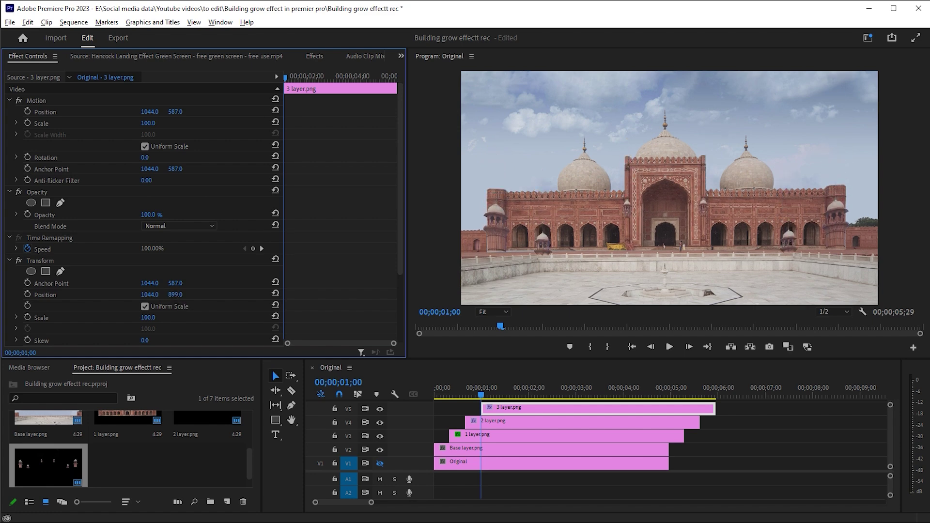
left_click_drag(175, 295, 289, 295)
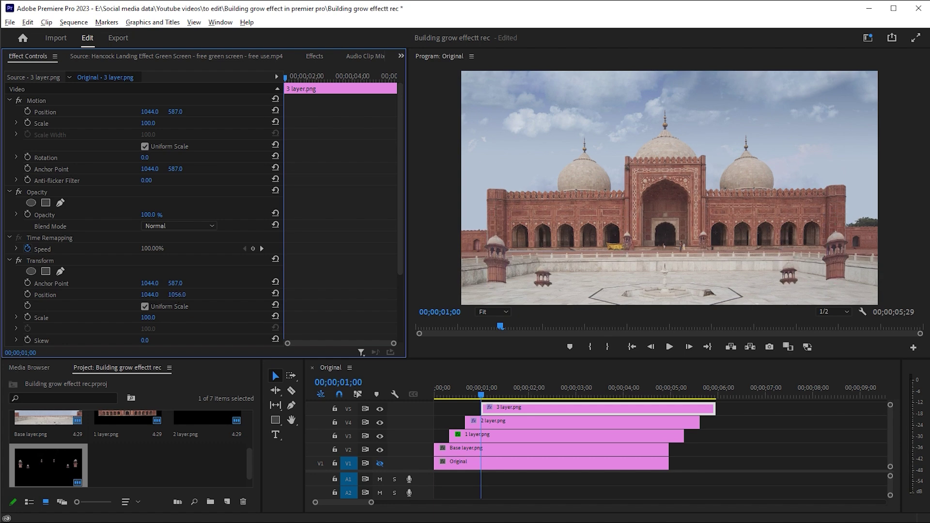
left_click(29, 294)
key("Right")
key("Right")
key("Right")
key("Right")
key("Right")
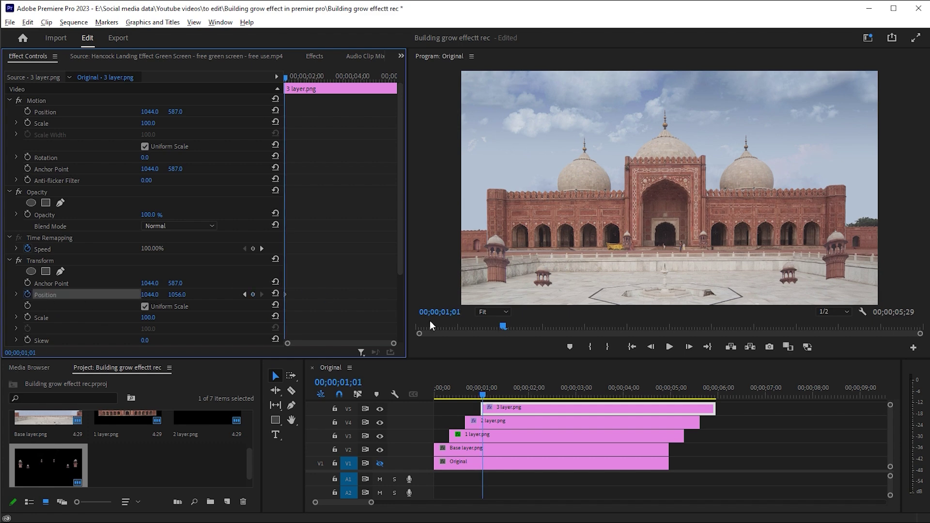
key("Right")
key("Right")
key("Right")
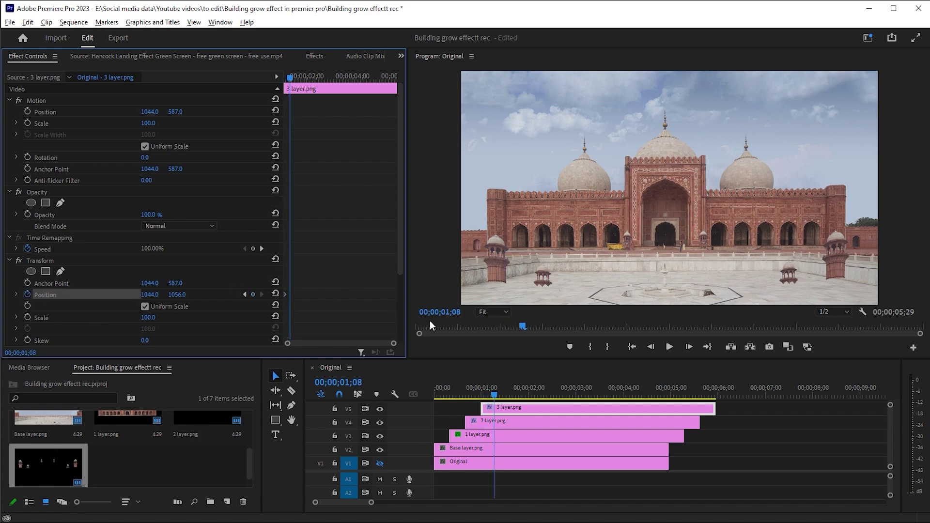
left_click(276, 294)
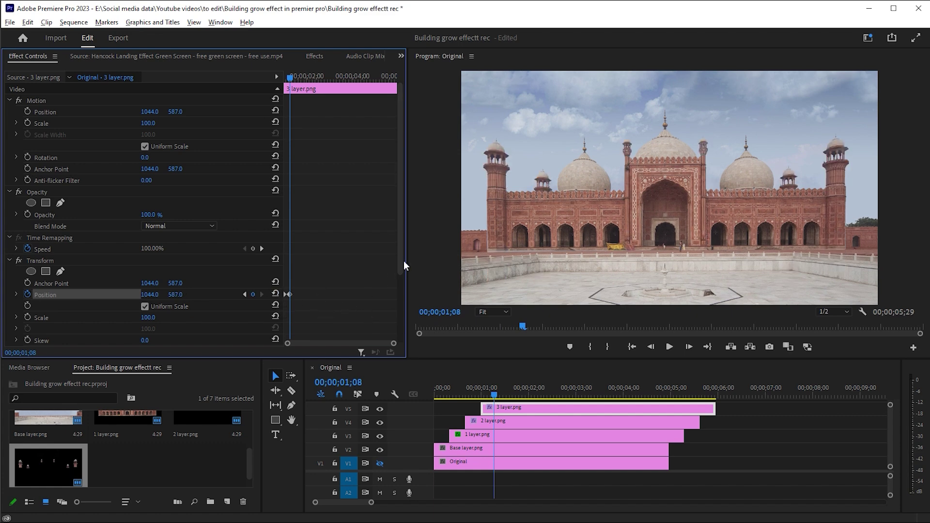
left_click_drag(404, 261, 406, 312)
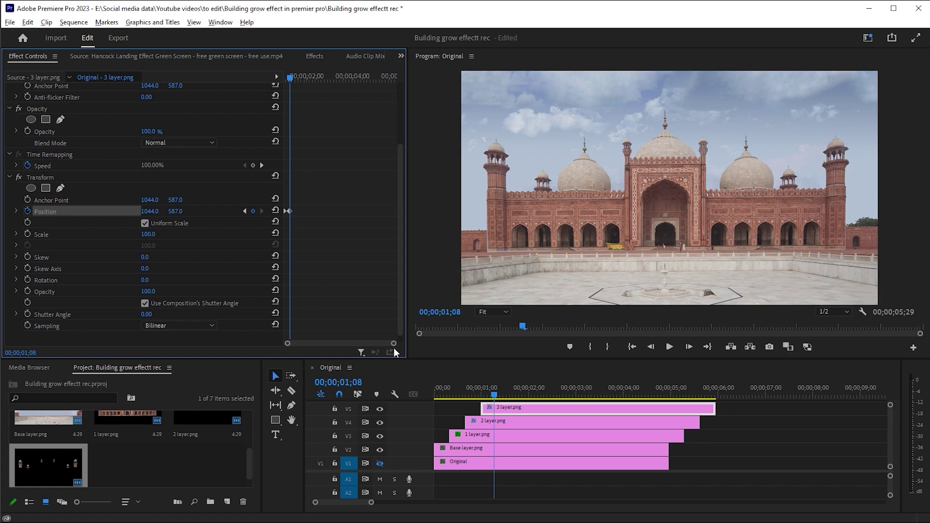
left_click_drag(394, 343, 325, 344)
- Ease the 3 layer.png Position keyframes and pull the velocity curve much steeper
right_click(314, 212)
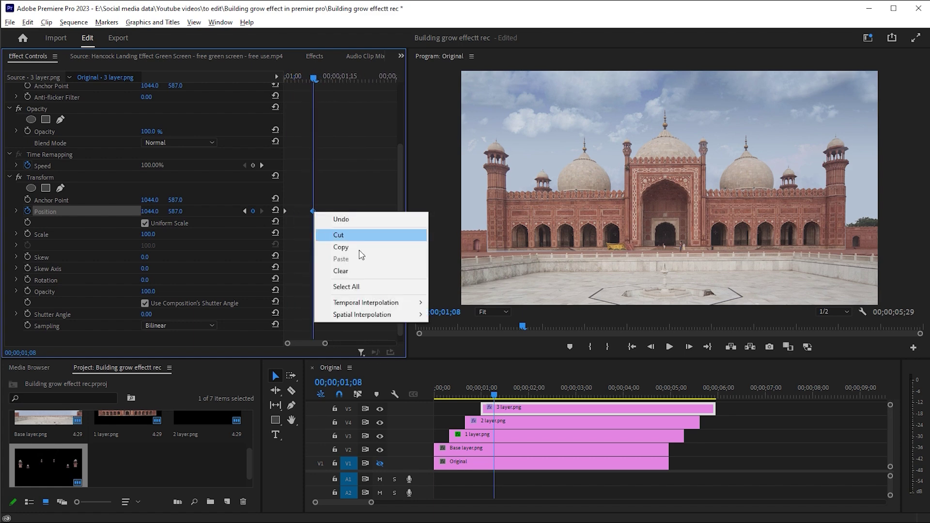
mouse_move(368, 303)
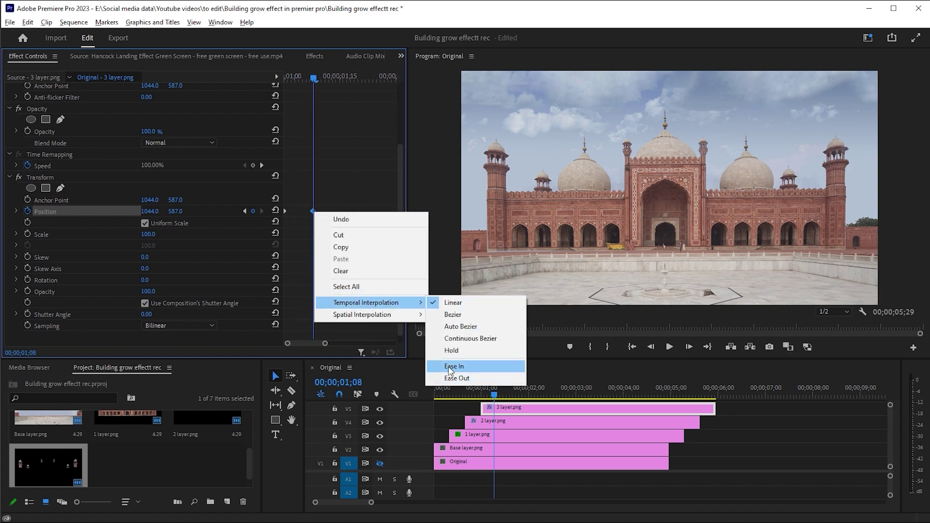
left_click(454, 367)
right_click(285, 215)
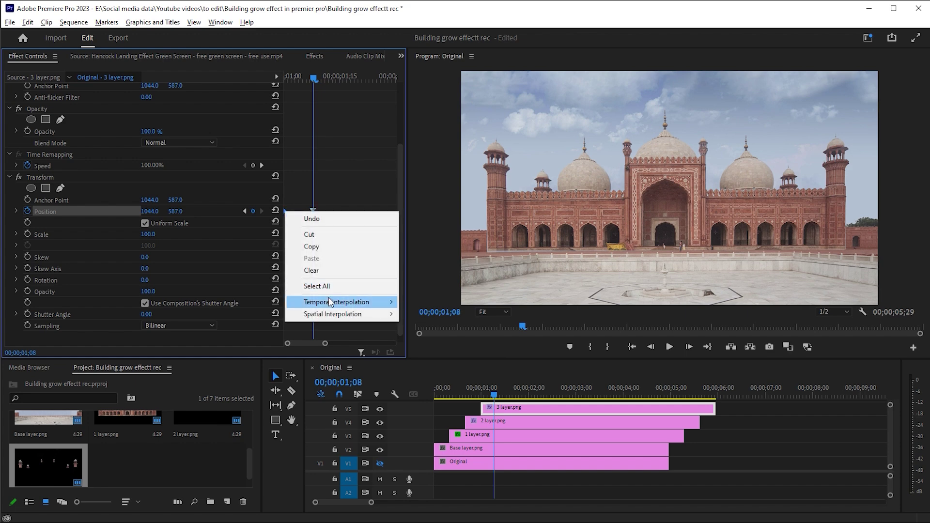
mouse_move(378, 302)
left_click(423, 371)
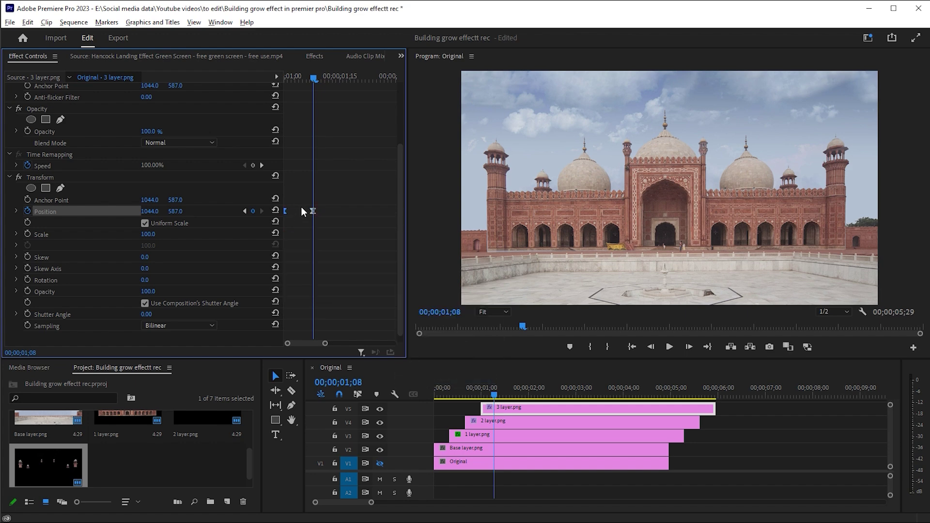
left_click(16, 212)
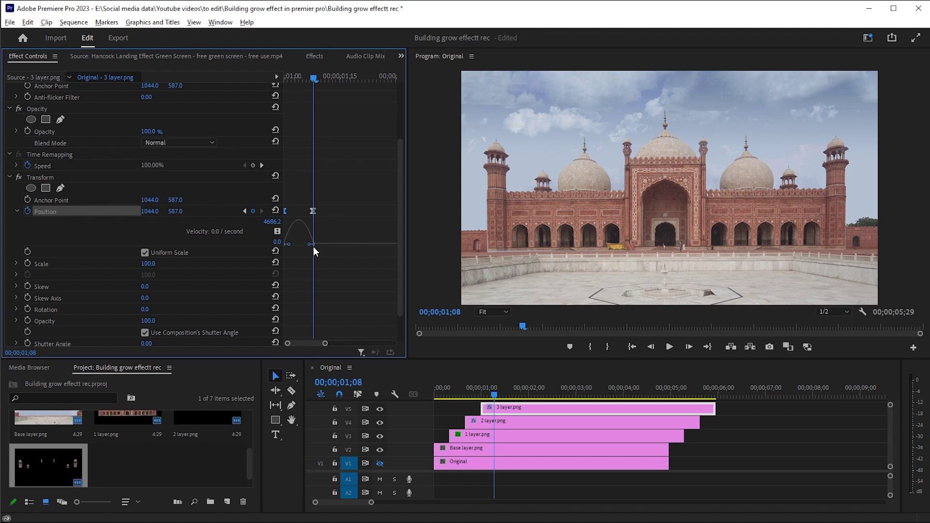
left_click_drag(314, 248, 285, 248)
- Raise Shutter Angle to 360, disable composition shutter angle, and preview the sequence
scroll(203, 314, "down", 2)
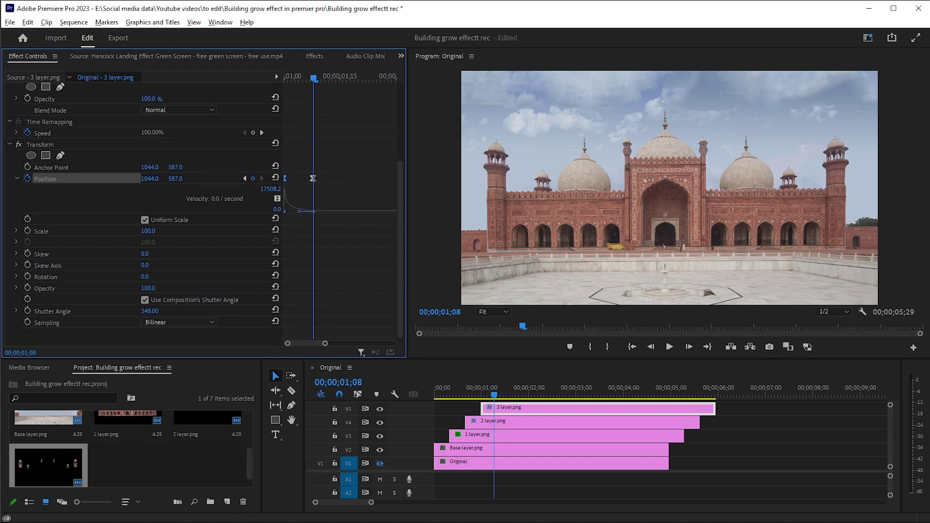
left_click_drag(149, 311, 109, 307)
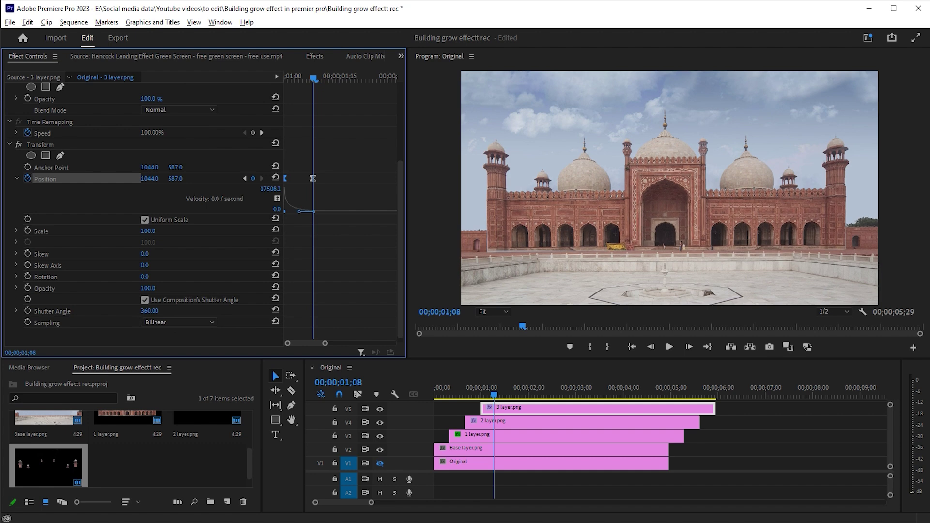
left_click(144, 299)
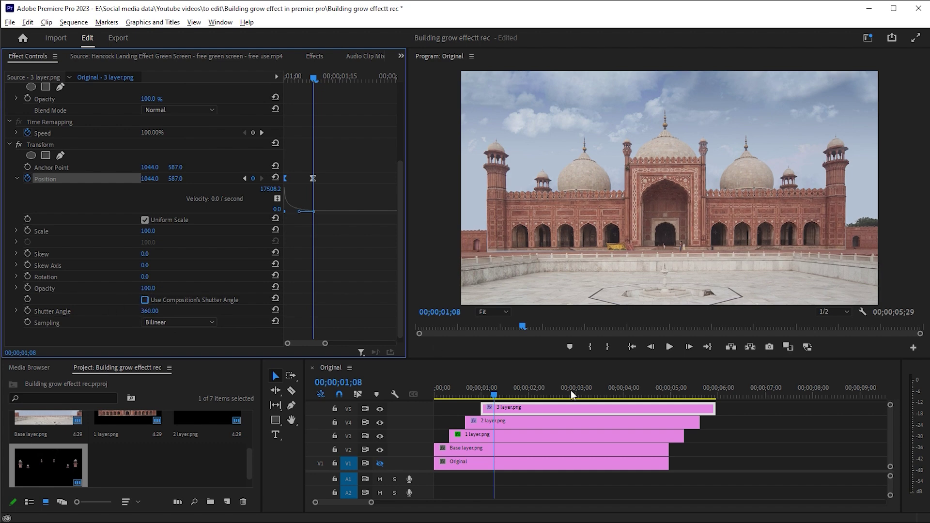
left_click(479, 399)
key("space")
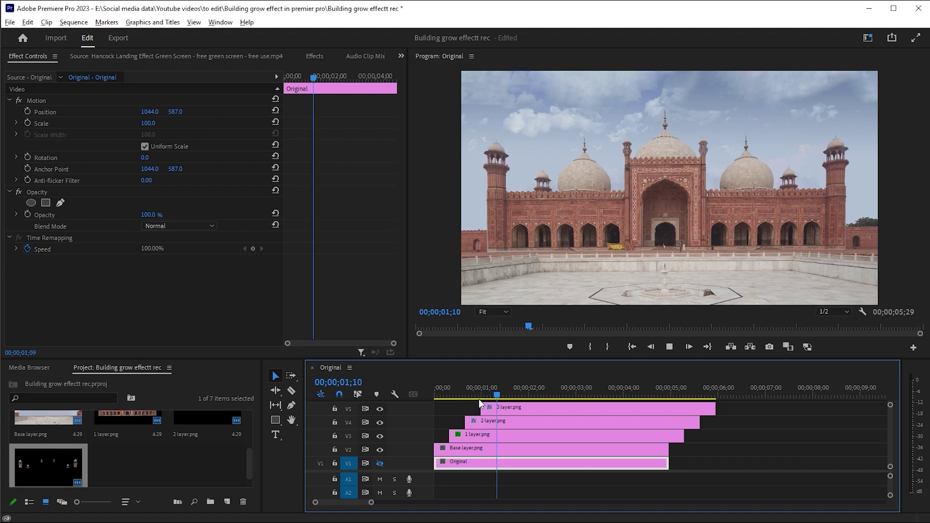
key("space")
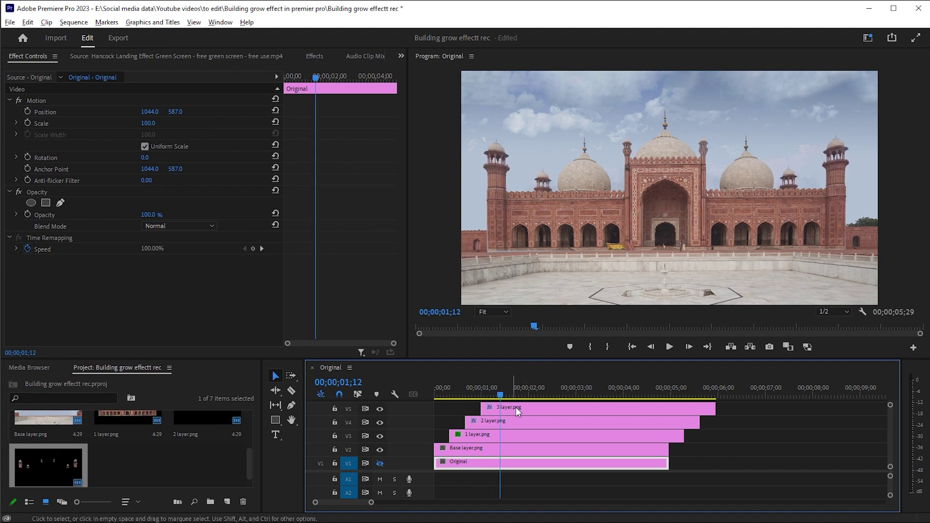
- Move 3 layer.png down to V3 beneath the other layers, then load the Hancock green-screen clip
left_click_drag(564, 360, 562, 333)
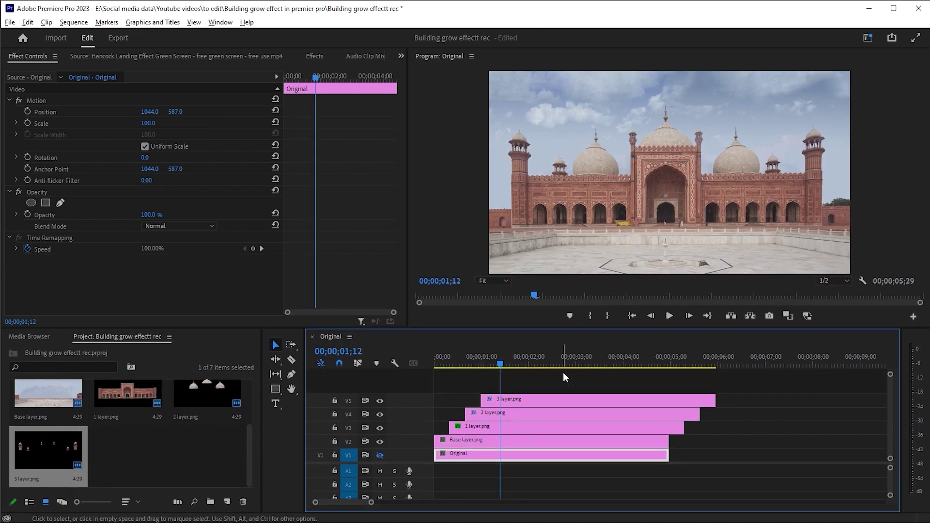
left_click_drag(579, 379, 525, 428)
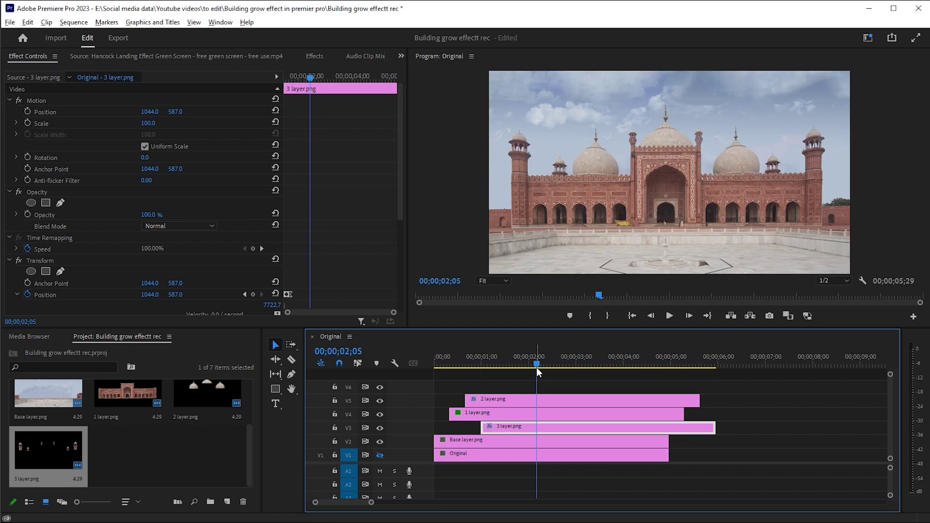
left_click_drag(537, 364, 475, 386)
key("space")
key("space")
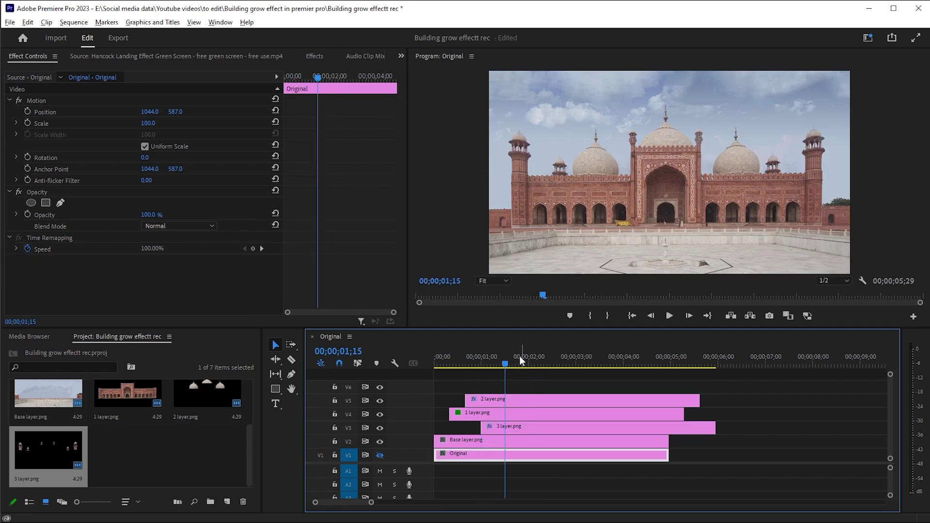
left_click_drag(249, 455, 252, 410)
double_click(144, 396)
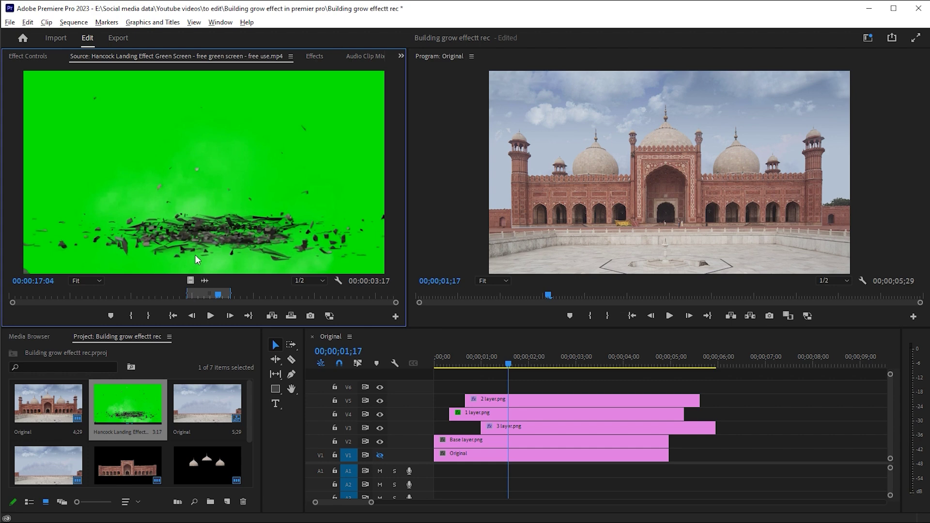
- Place the Hancock debris clip on V3 at about 00;14, with its audio on A1
left_click_drag(508, 362, 513, 417)
left_click(456, 367)
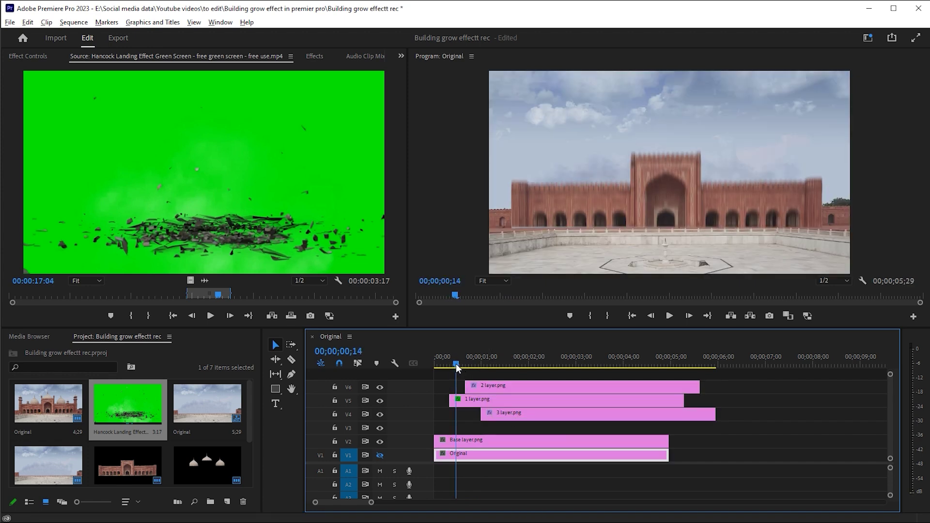
left_click_drag(457, 364, 454, 364)
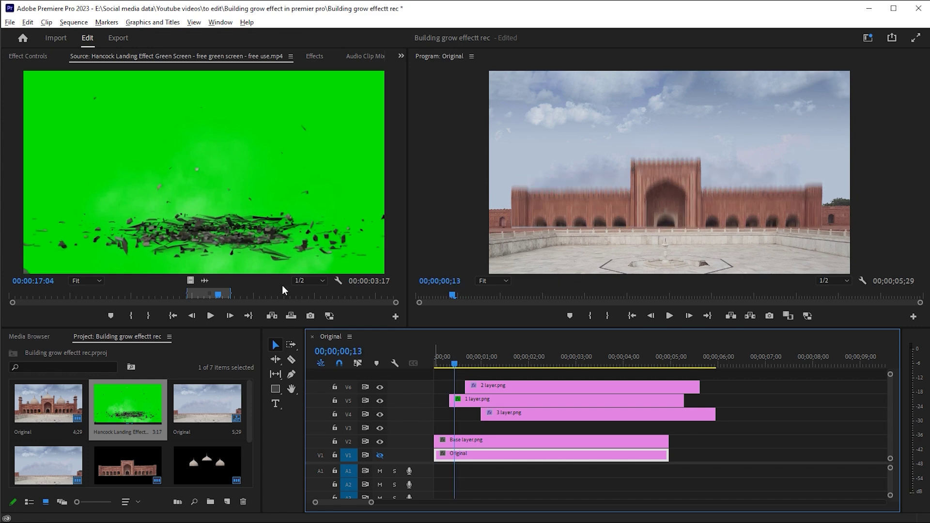
left_click_drag(210, 236, 460, 426)
left_click_drag(495, 499, 439, 471)
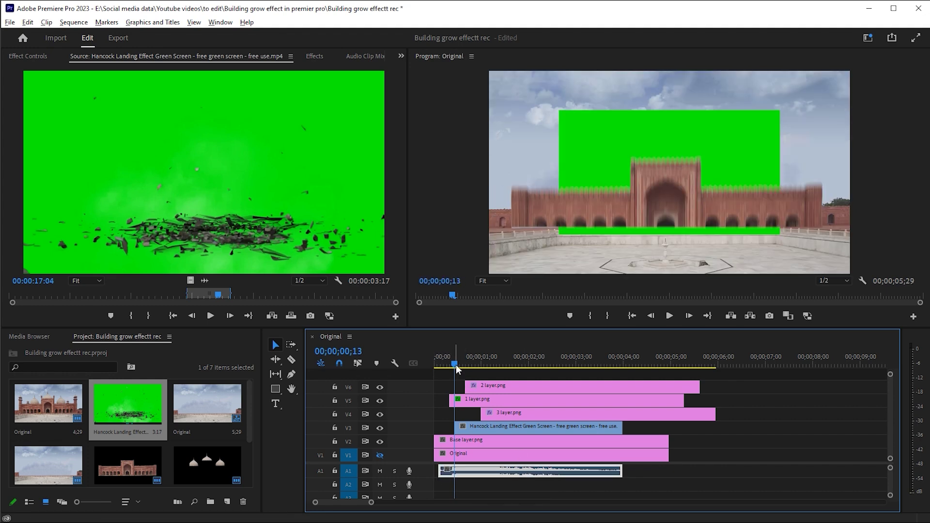
- Mute the debris clip's audio on A1 and scale the clip to frame size
left_click(379, 471)
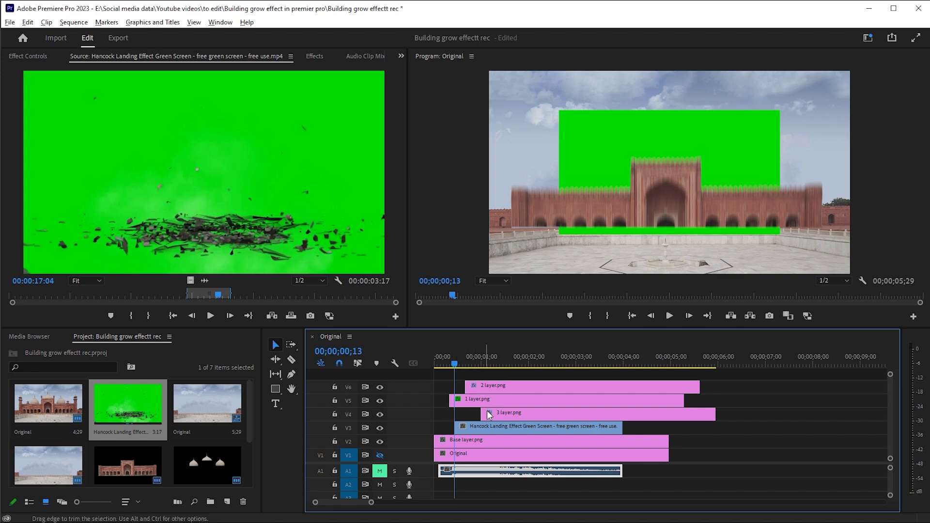
right_click(491, 427)
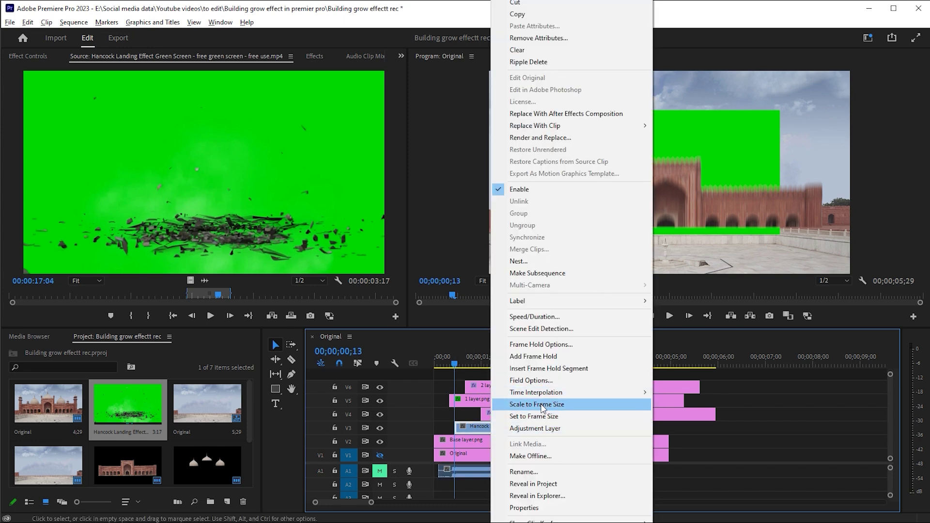
left_click(541, 405)
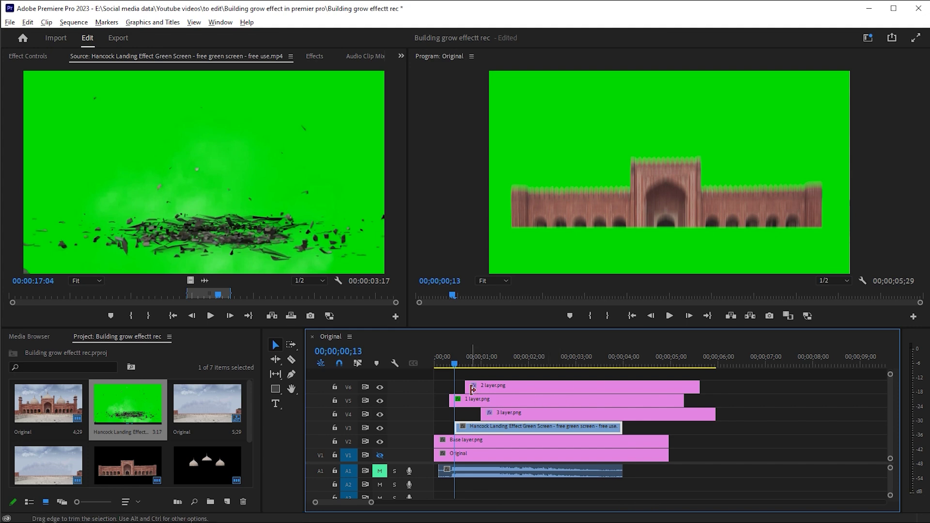
- Apply Ultra Key to the debris clip with the green background sampled as Key Color
left_click(316, 55)
left_click(62, 70)
key("ctrl+a")
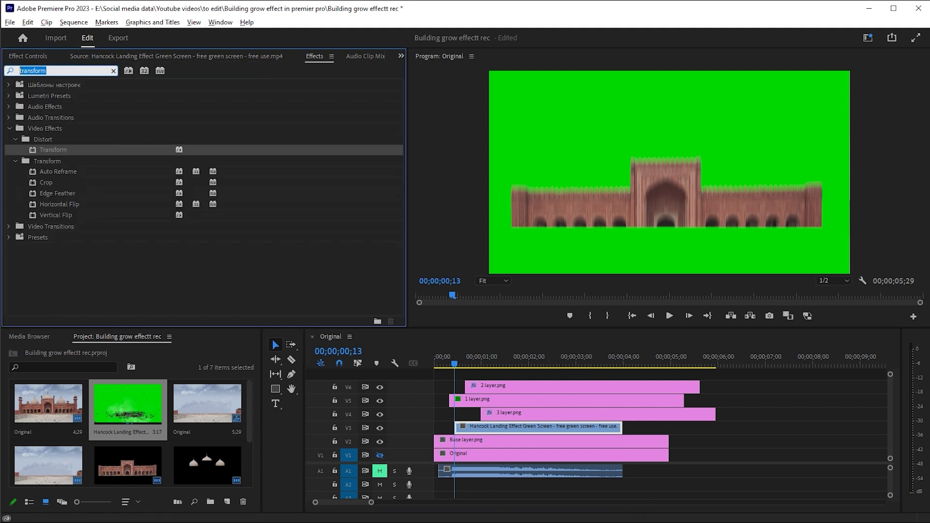
type("ultra")
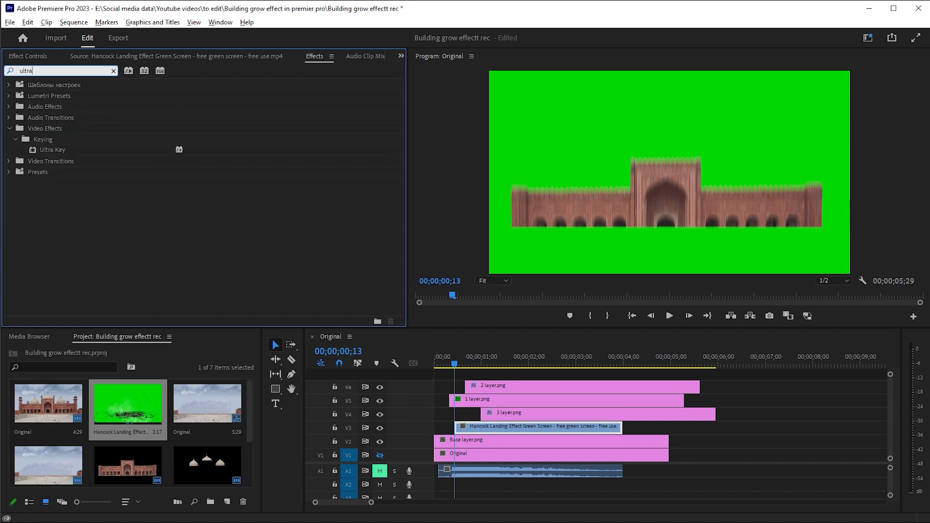
left_click_drag(53, 151, 479, 431)
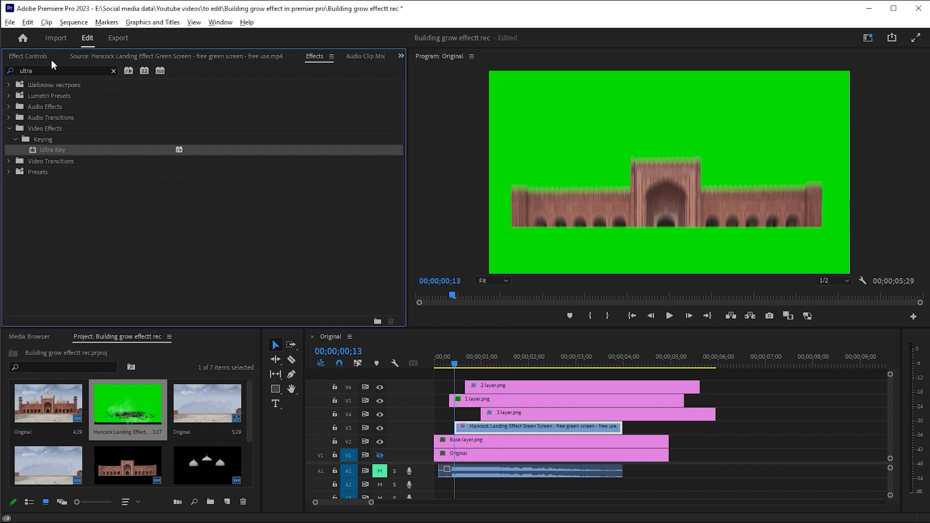
left_click(33, 57)
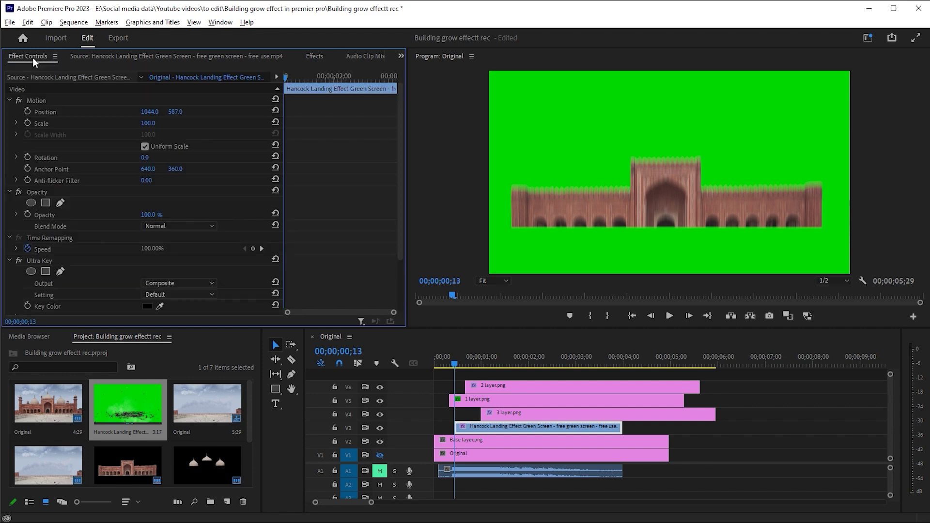
left_click(160, 307)
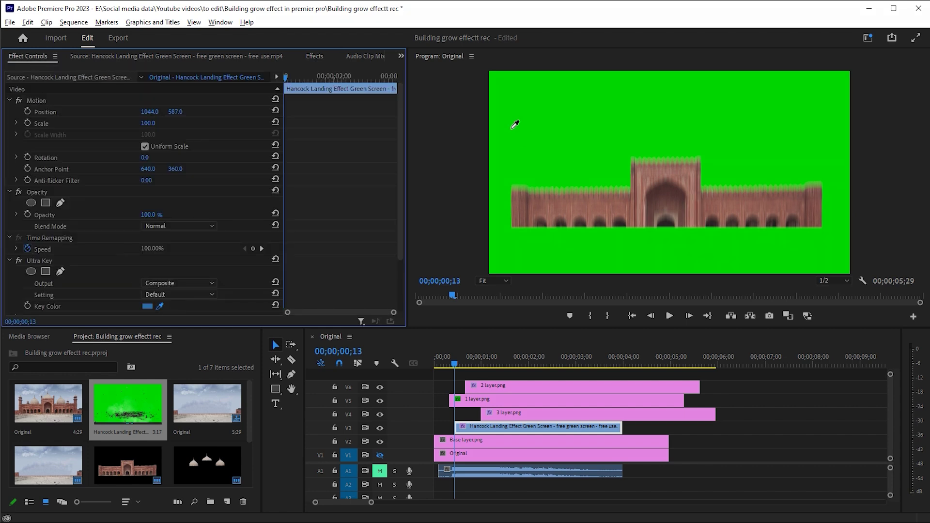
left_click(514, 119)
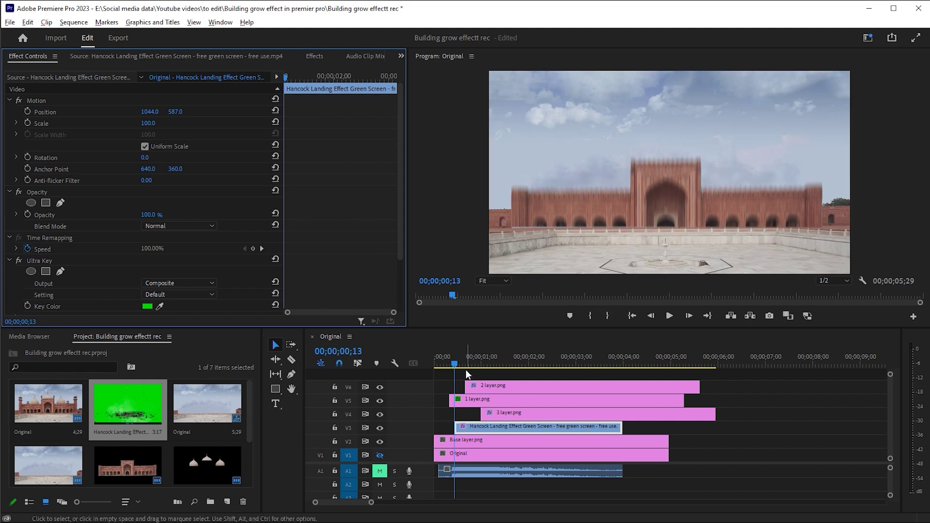
left_click_drag(464, 364, 523, 363)
- Enter 50 in the debris clip's Speed/Duration settings
right_click(548, 426)
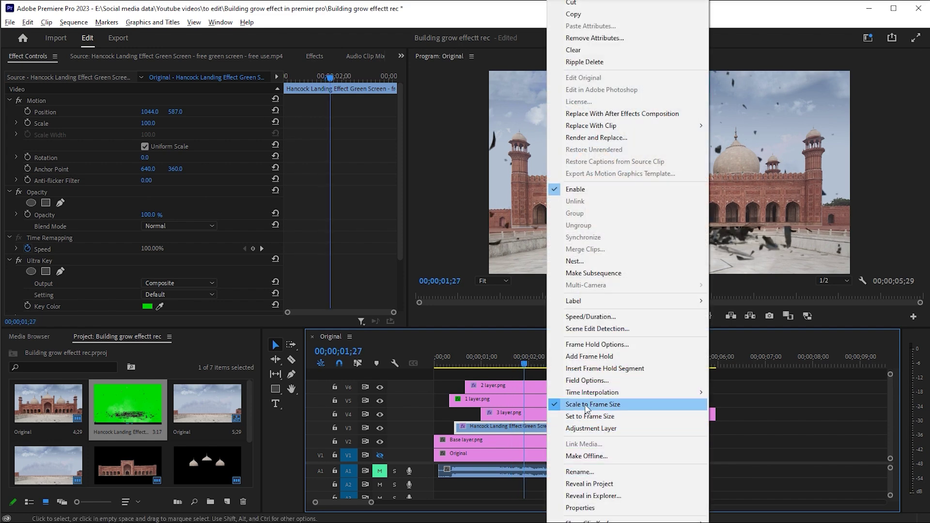
left_click(583, 319)
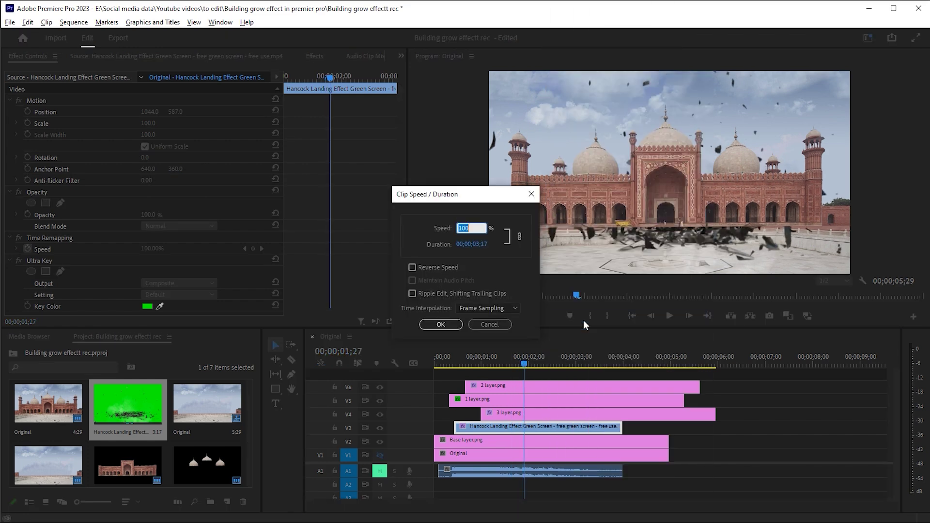
type("50")
key("Return")
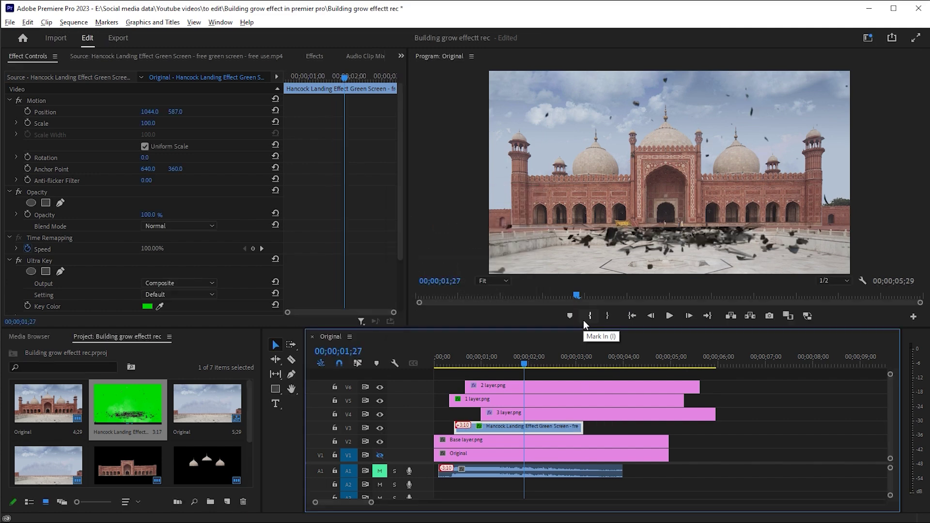
- Shrink the debris clip to 73% scale and preview the burst over the mosque
left_click_drag(524, 367, 484, 367)
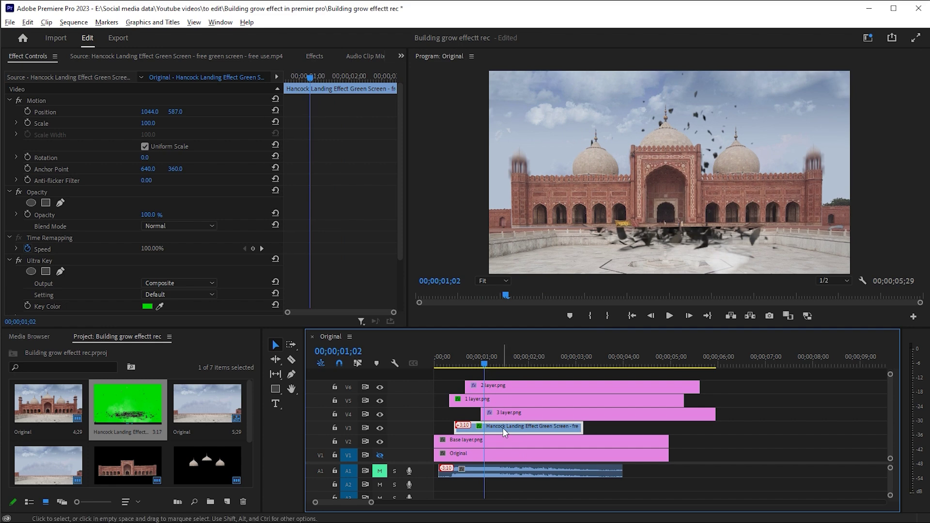
left_click_drag(148, 123, 134, 123)
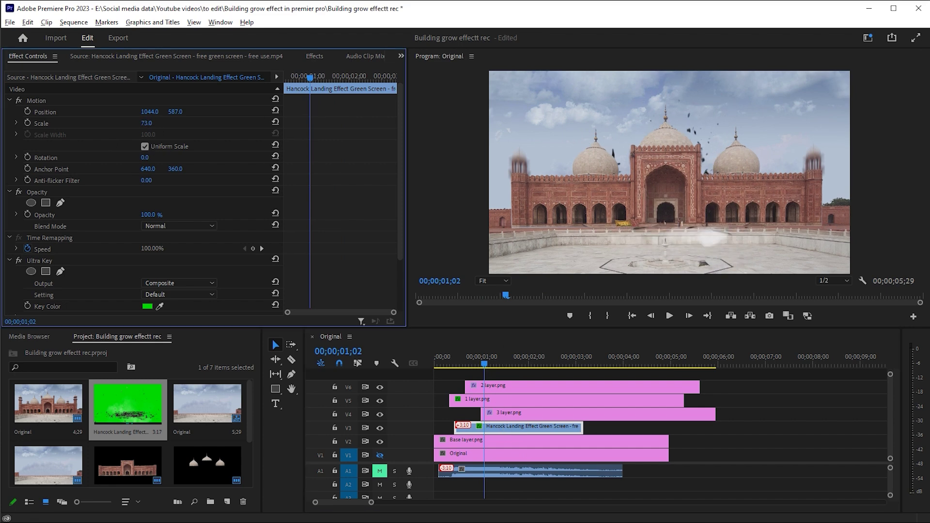
mouse_move(484, 362)
left_mouse_down()
mouse_move(519, 362)
mouse_move(480, 368)
mouse_move(503, 361)
mouse_move(495, 363)
left_mouse_up()
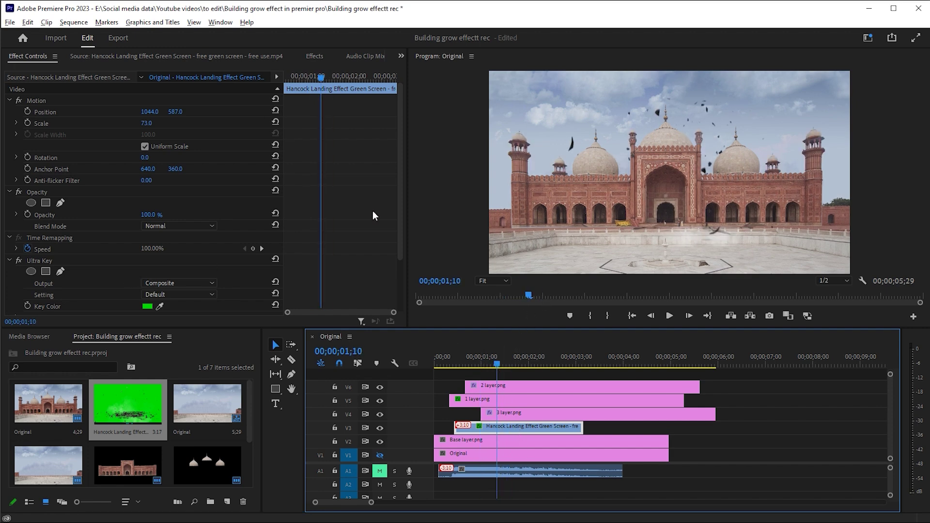
- Draw a closed five-point mask on the debris clip around the lower facade and courtyard, inverted
scroll(75, 208, "down", 2)
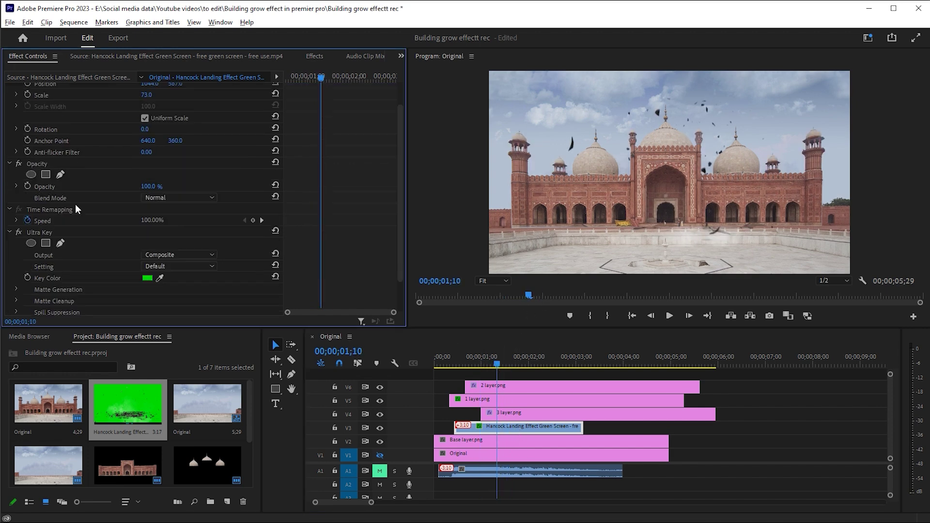
left_click(61, 174)
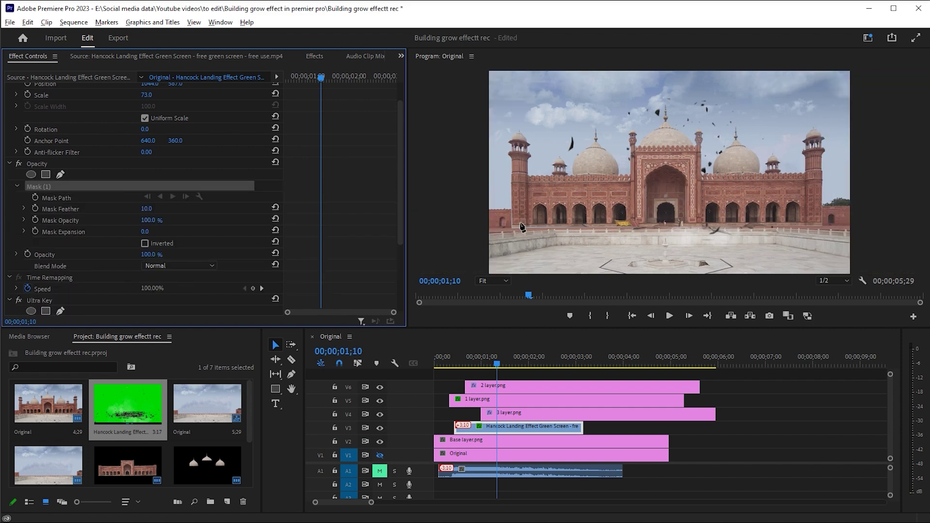
left_click(502, 218)
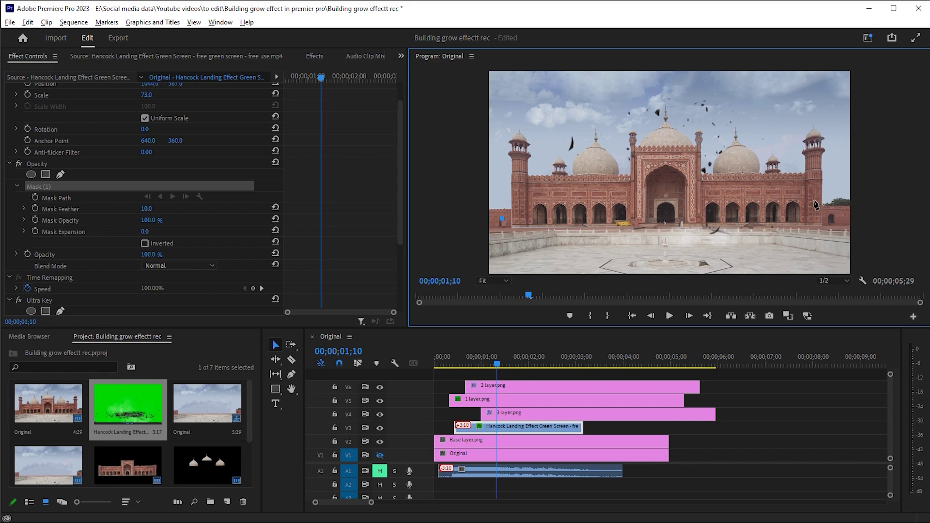
left_click(832, 210)
left_click(832, 266)
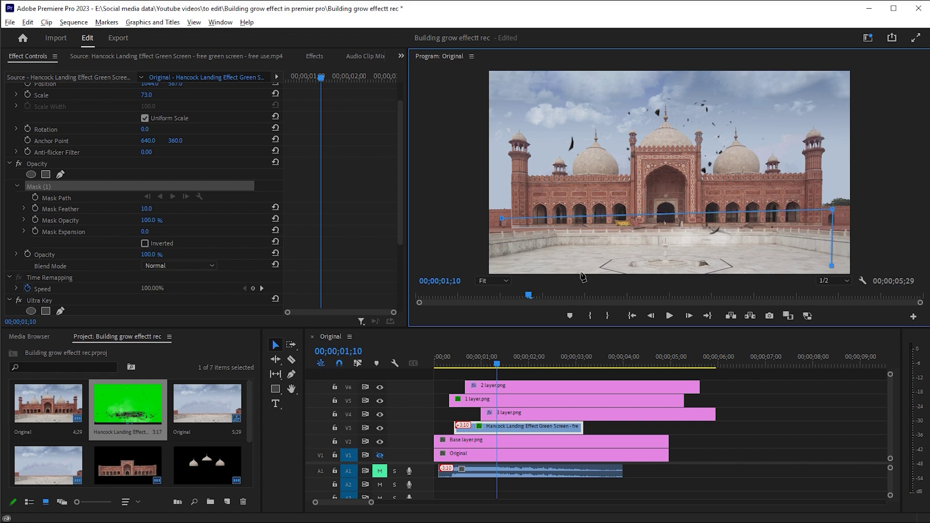
left_click(568, 271)
left_click(506, 261)
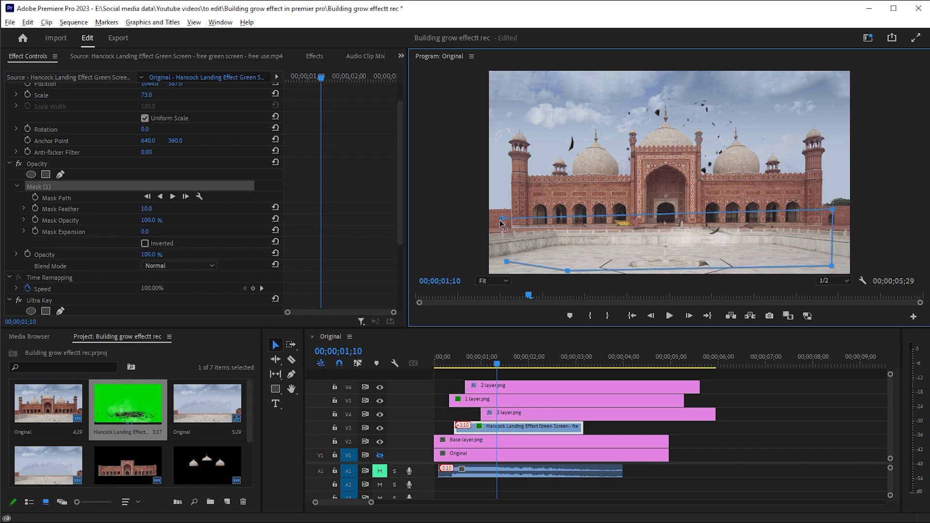
left_click(502, 218)
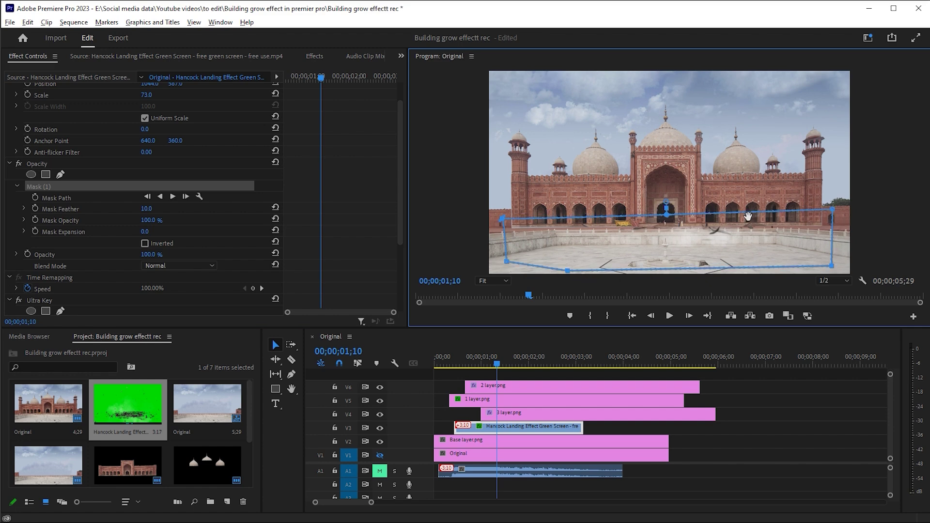
left_click(144, 243)
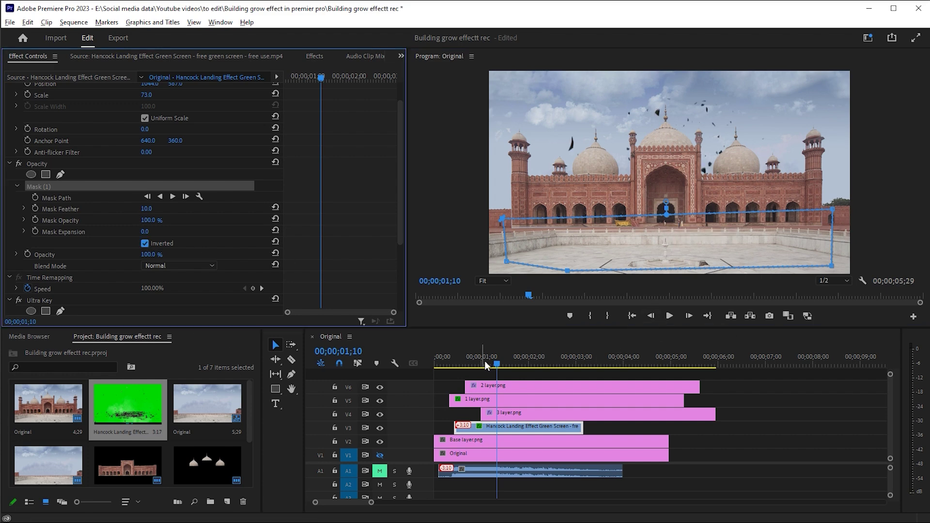
left_click(457, 369)
key("space")
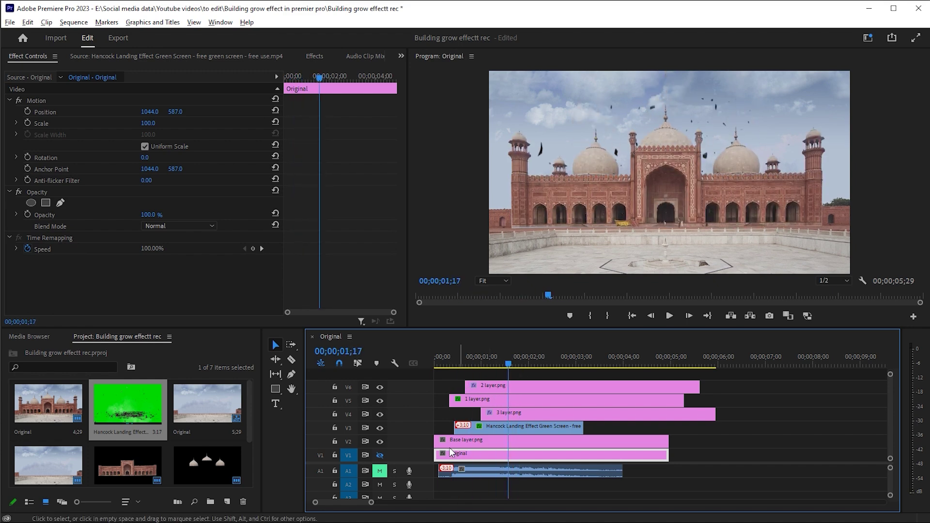
- Replay the sequence from the start, then duplicate the debris clip onto a new top track V7
key("space")
key("Home")
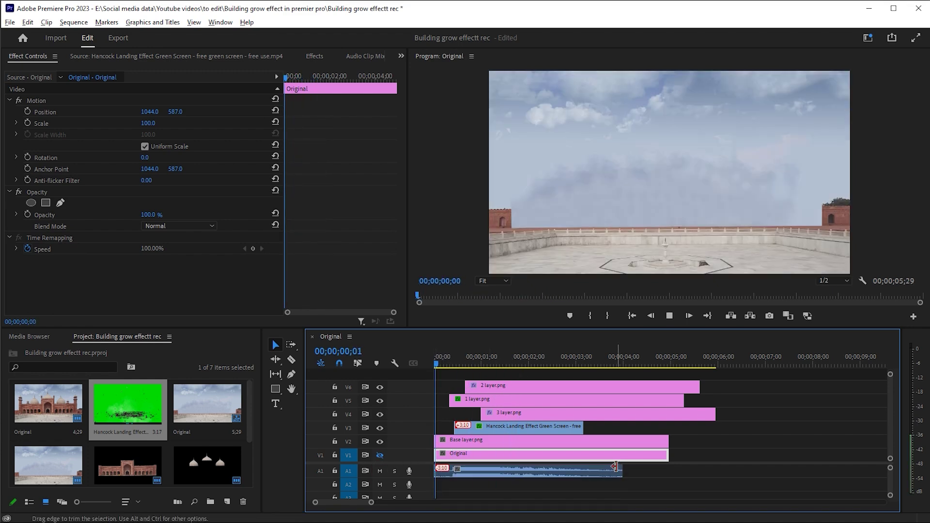
key("space")
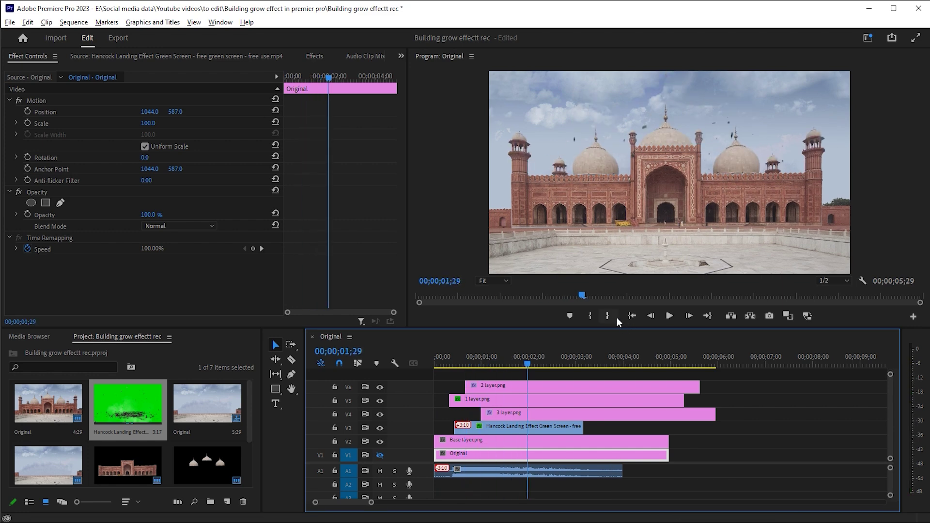
left_click_drag(616, 327, 615, 308)
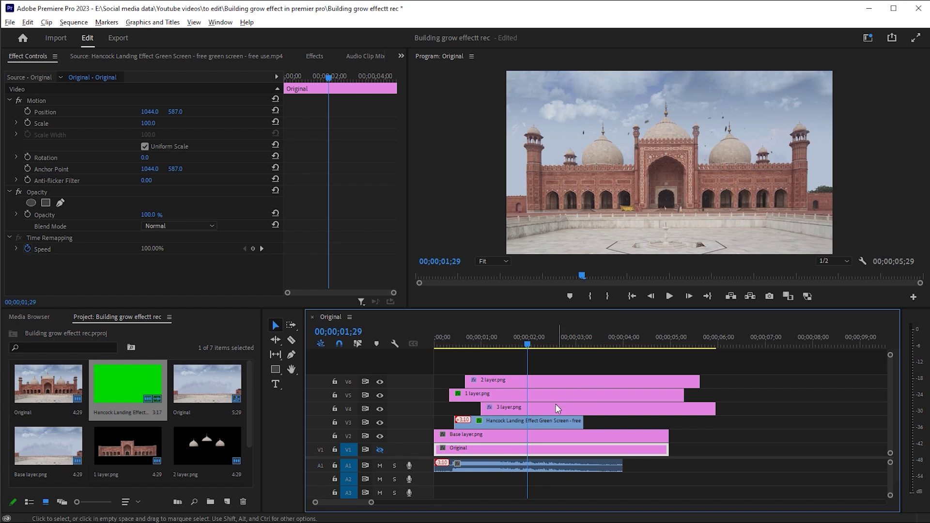
left_click_drag(545, 424, 552, 369)
- Trim the V7 debris copy to start around 01;20 and select its mask
left_click_drag(461, 368, 516, 361)
left_click(523, 366)
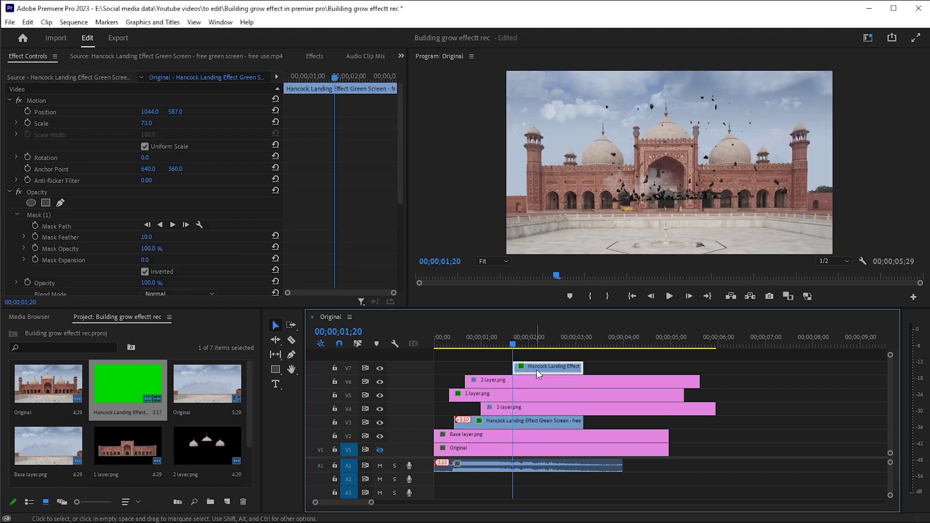
left_click(39, 215)
left_click(696, 185)
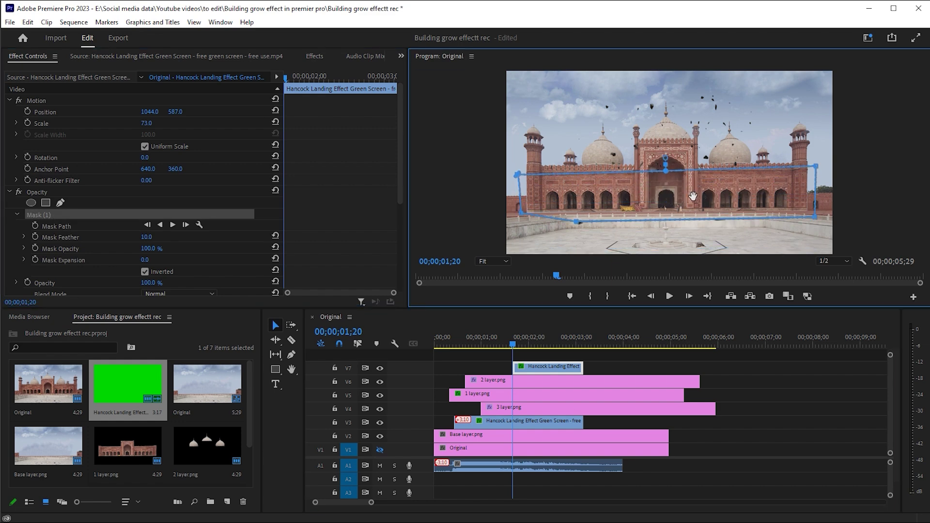
- Extend the copy's mask down to the courtyard floor, keep it inverted, and feather it 150
left_click_drag(576, 222, 571, 245)
left_click_drag(816, 218, 820, 239)
left_click_drag(522, 214, 512, 216)
left_click(144, 271)
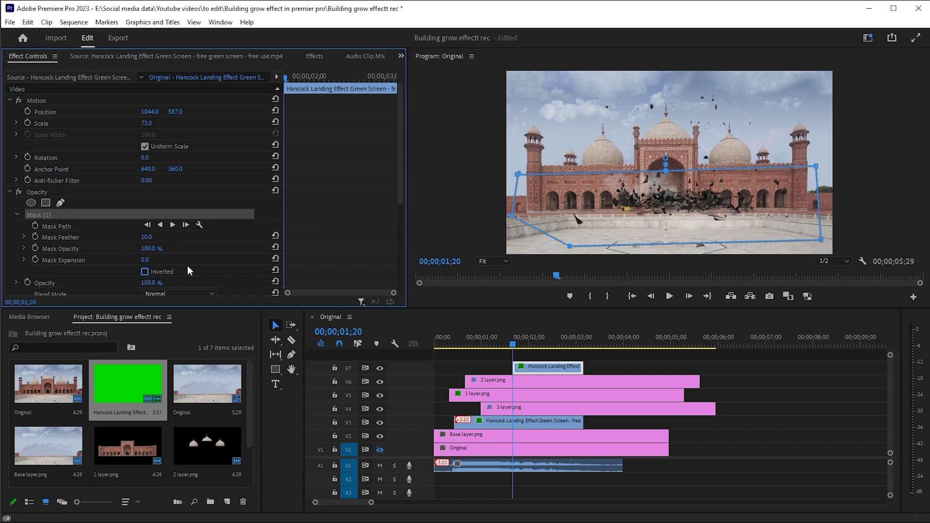
left_click(145, 271)
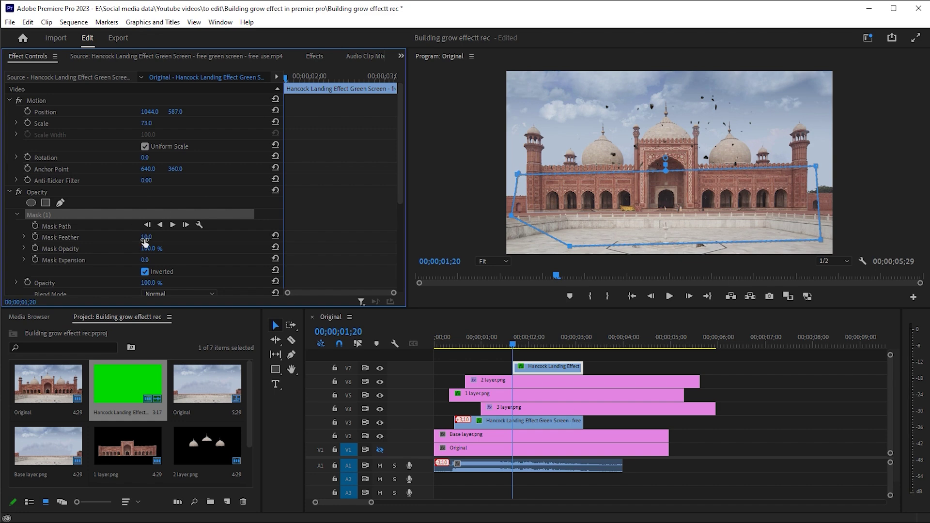
left_click_drag(145, 237, 156, 237)
- Check the V7 mask outline, return the playhead to the start, and select the upper-track clips
left_click(528, 448)
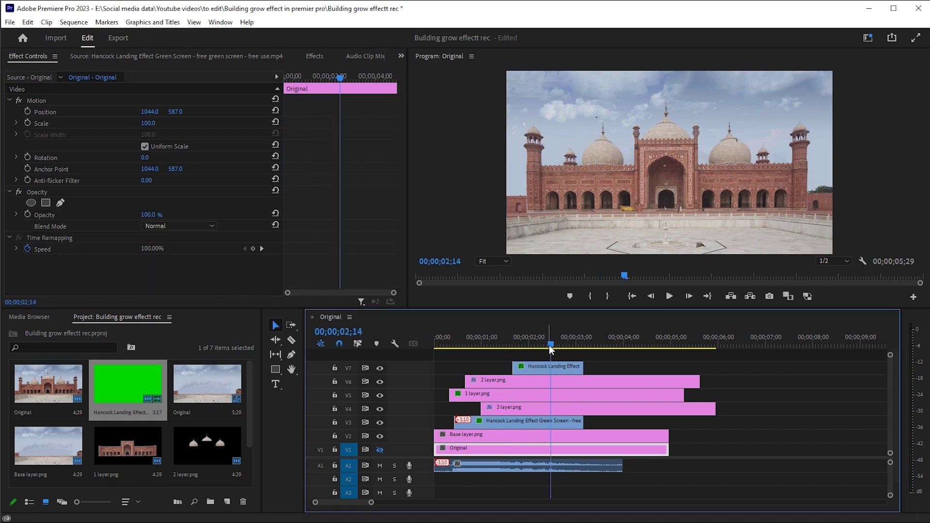
left_click(527, 367)
left_click(44, 214)
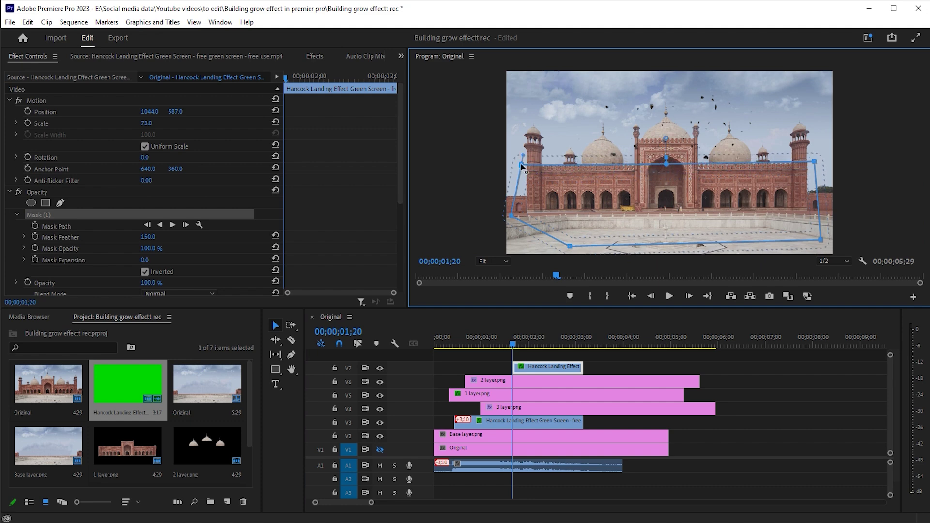
left_click(437, 449)
left_click(437, 345)
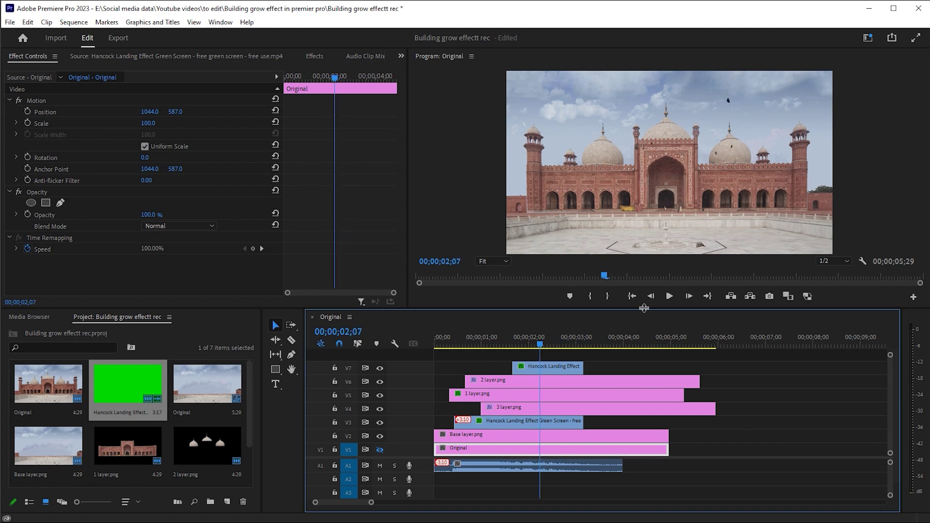
left_click_drag(723, 361, 486, 424)
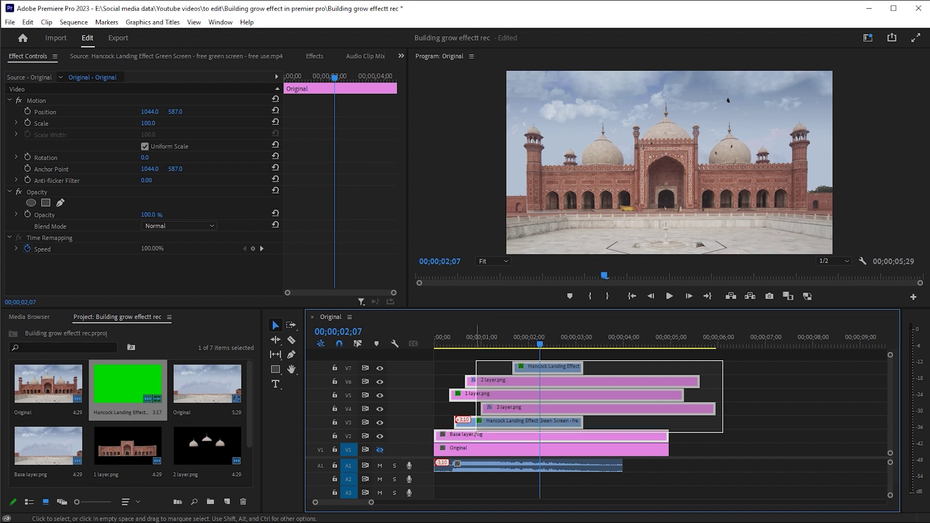
- Nest the selected layer and debris clips as 'Grow effect' and play it from the start
right_click(521, 407)
left_click(549, 277)
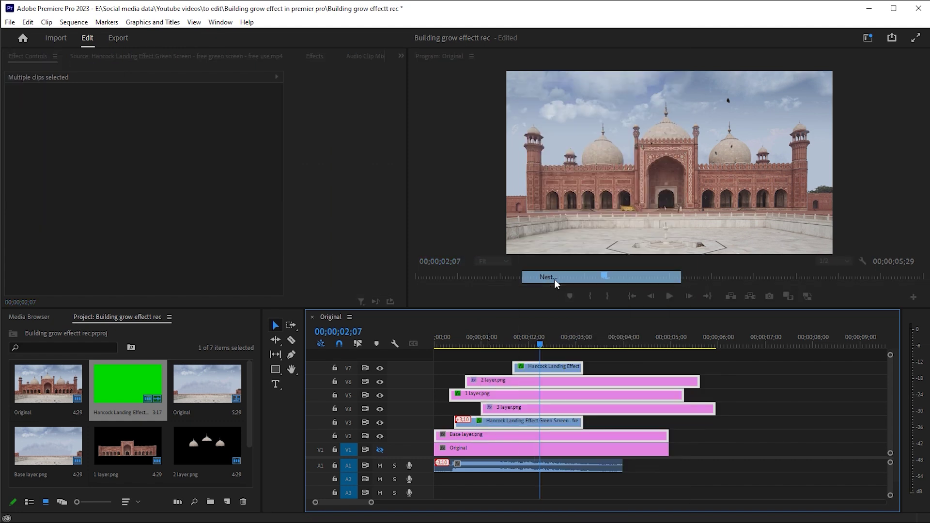
key("BackSpace")
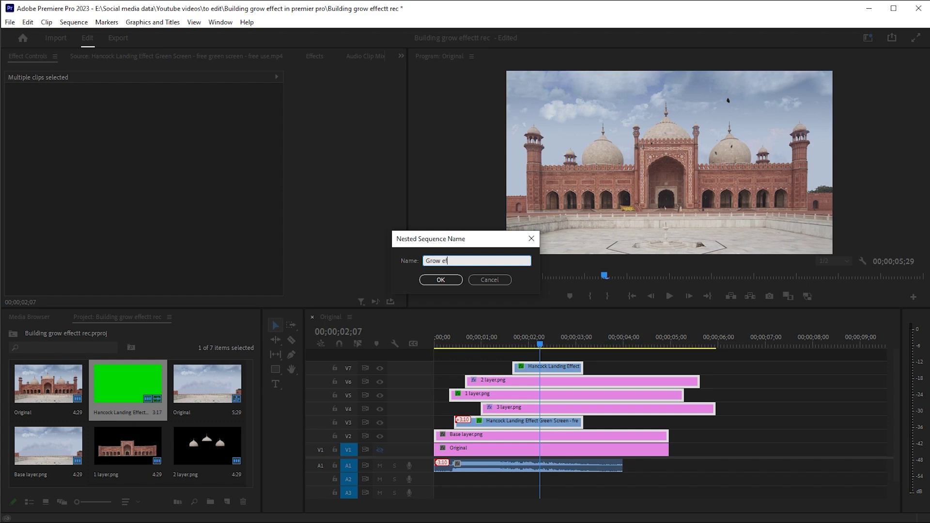
key("Return")
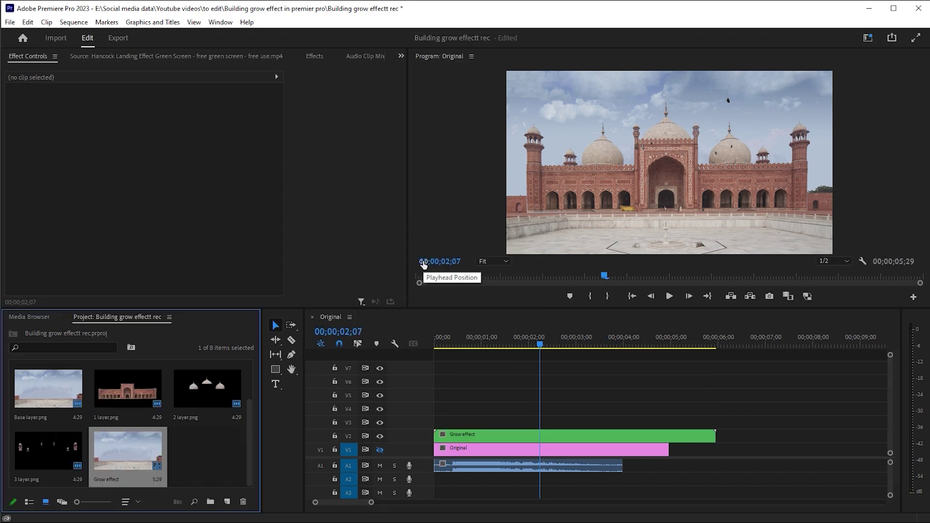
left_click(404, 371)
key("Home")
key("space")
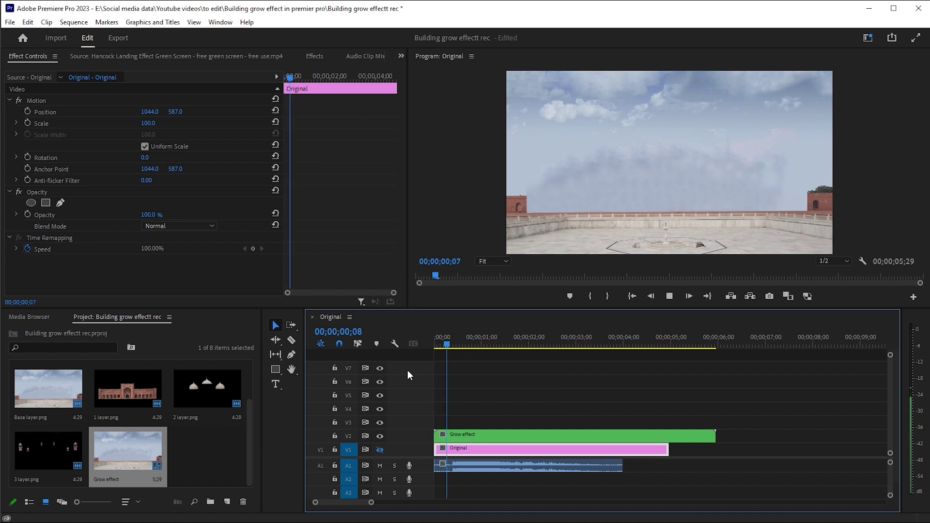
key("space")
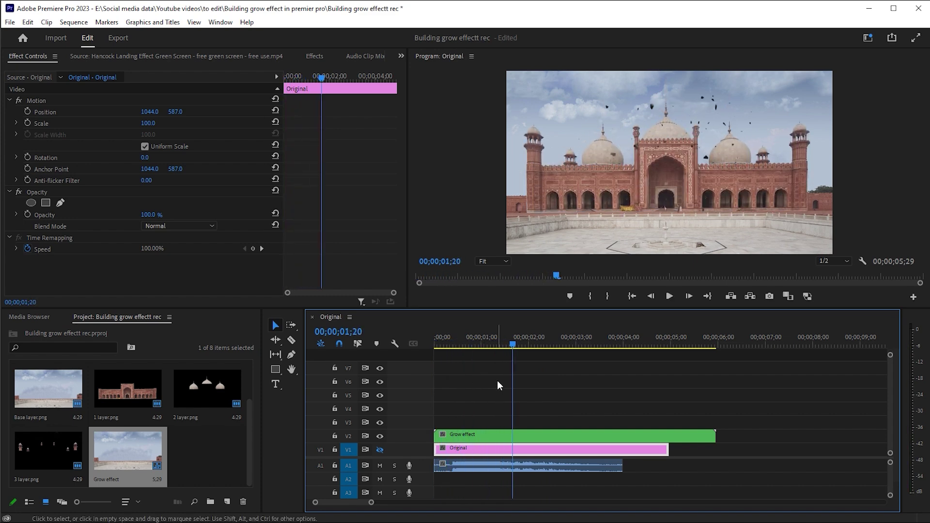
left_click_drag(492, 348, 451, 354)
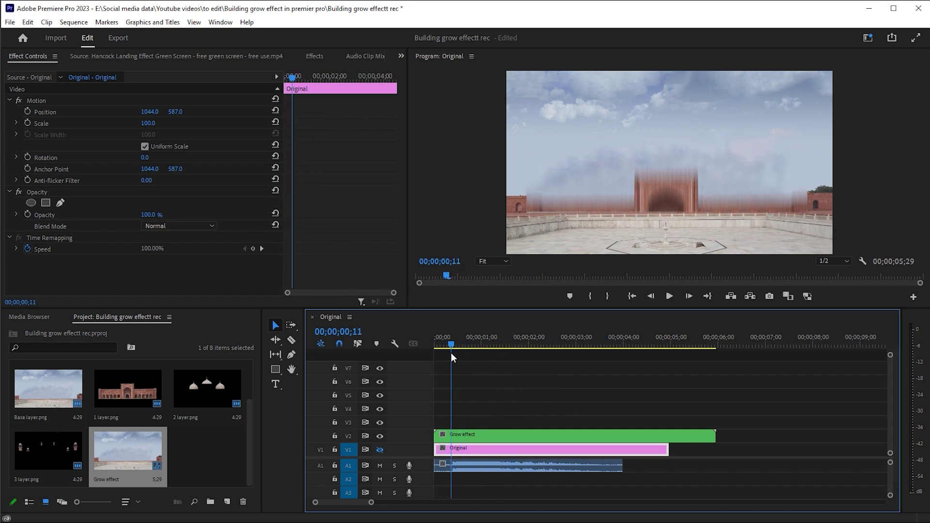
- Create an Adjustment Layer with default settings and place it on V3 above the Grow effect nest
left_click(232, 466)
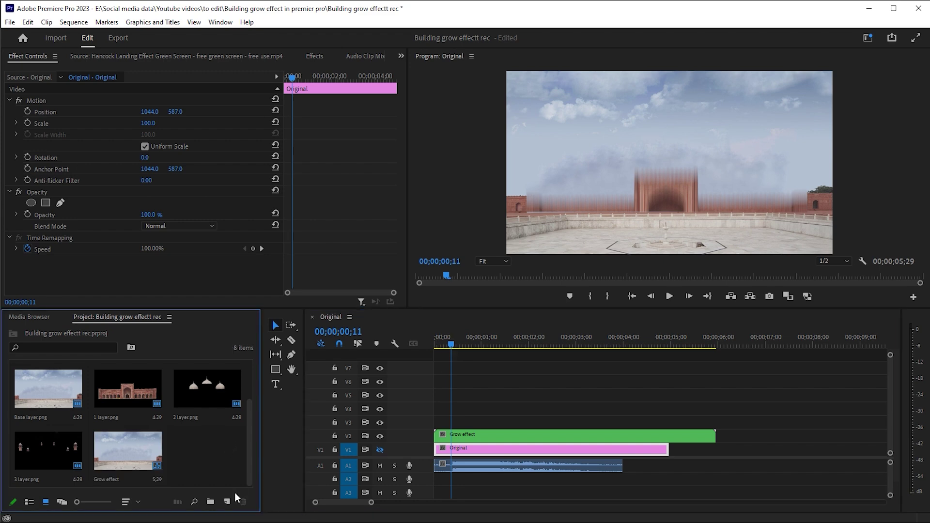
left_click(226, 502)
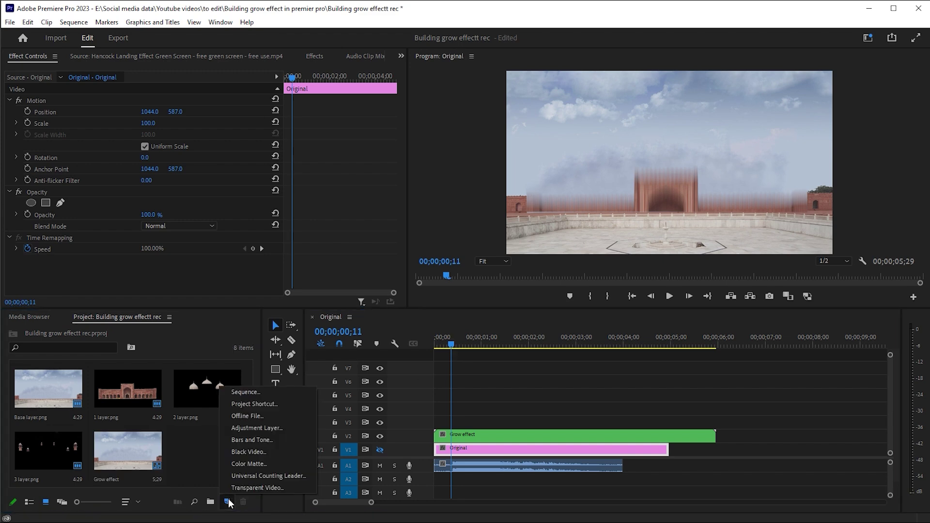
left_click(254, 429)
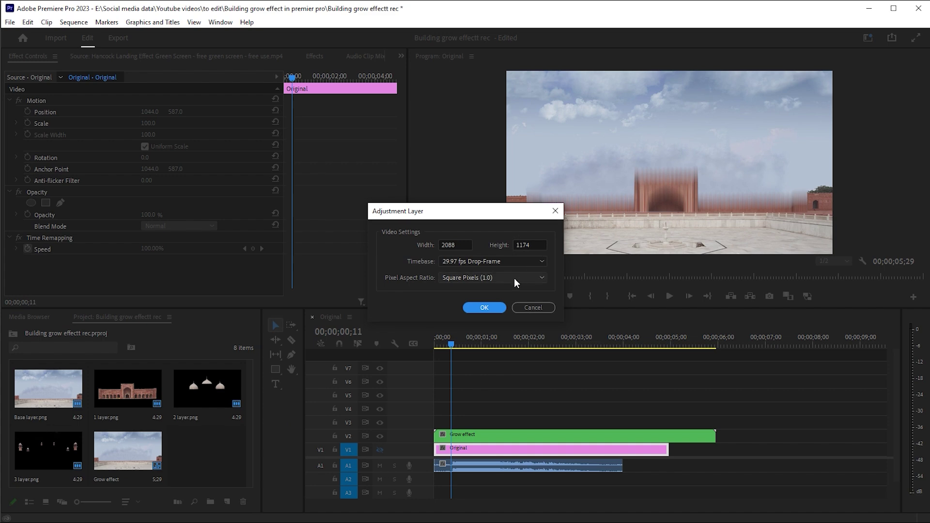
left_click(484, 307)
left_click_drag(262, 465, 452, 424)
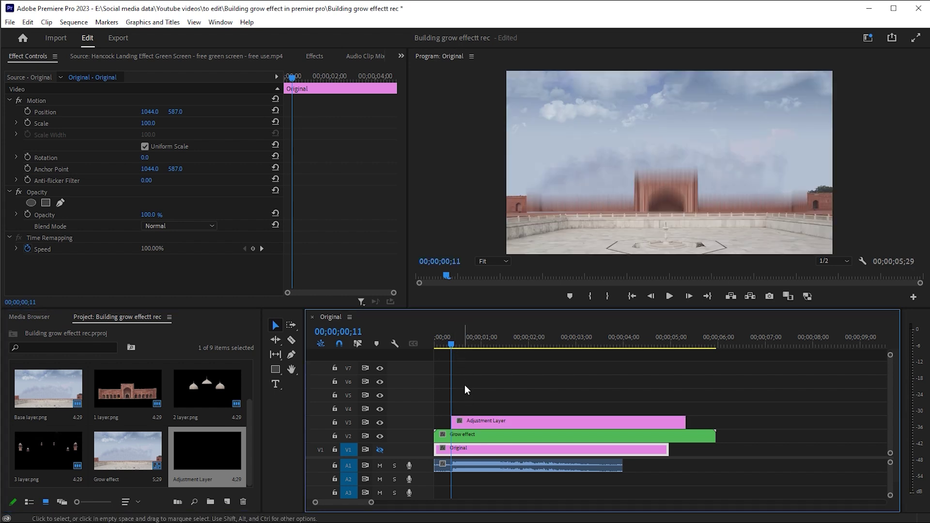
left_click(469, 423)
- Find Directional Blur by searching 'dir' and apply it to the V3 Adjustment Layer
left_click(314, 56)
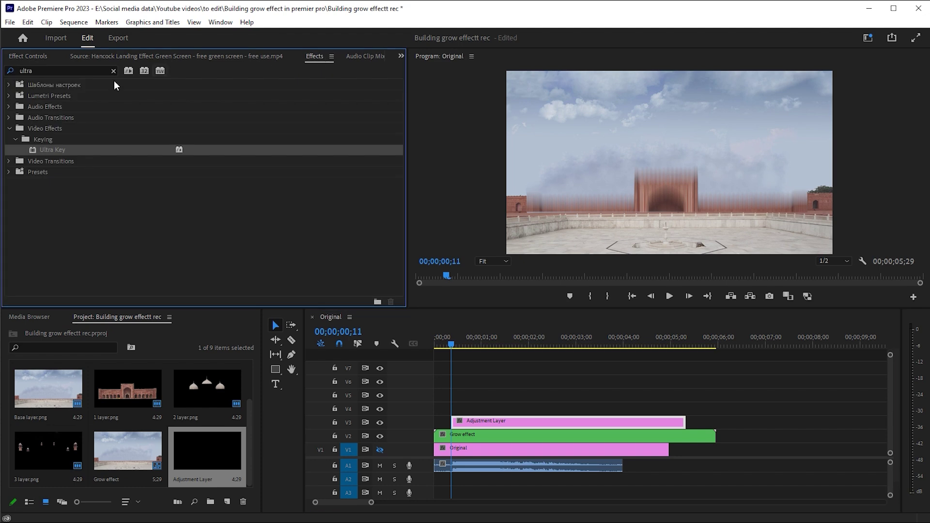
double_click(59, 71)
key("BackSpace")
type("direction")
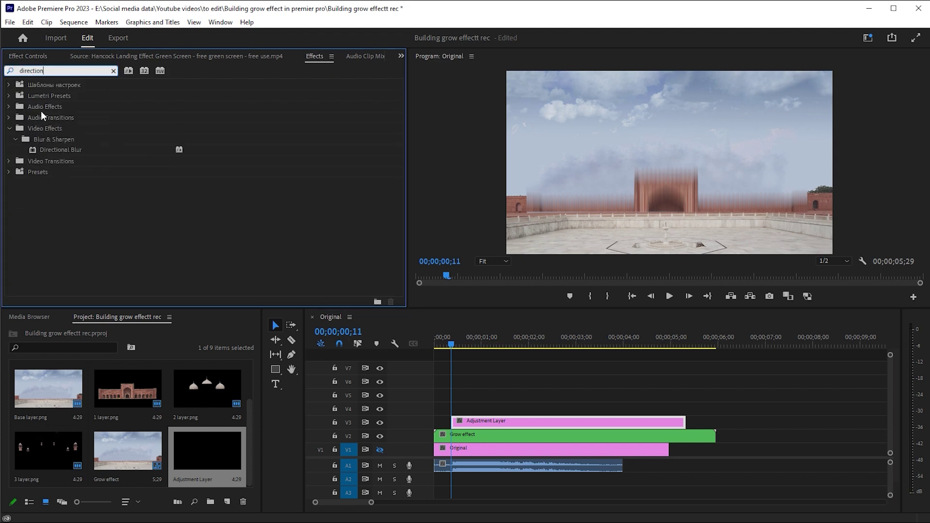
left_click_drag(97, 150, 461, 325)
left_click_drag(473, 381, 460, 422)
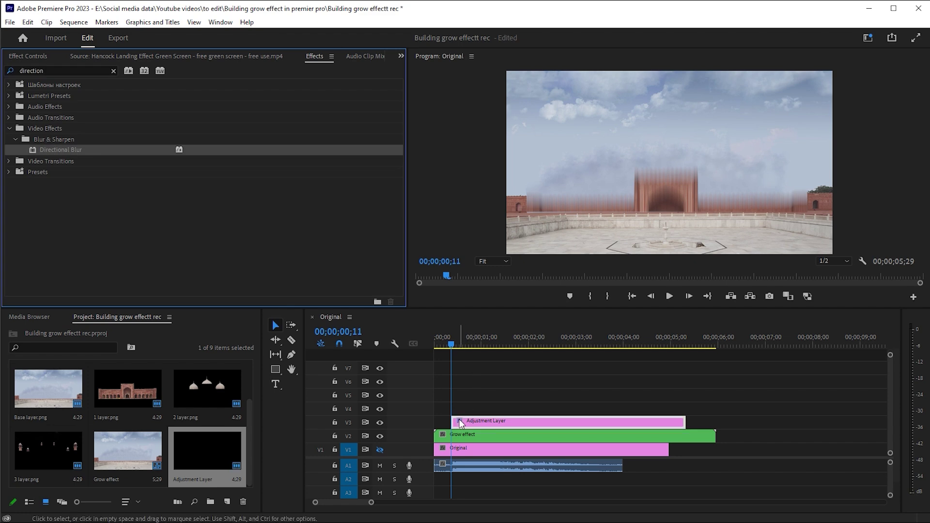
- Set the Directional Blur's Blur Length to 30 and check the result at frame 12
left_click(42, 57)
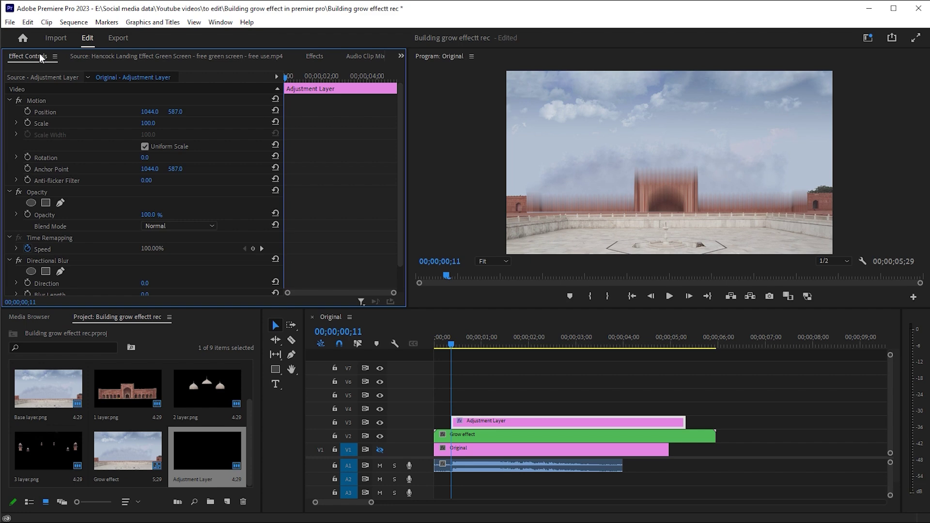
scroll(401, 232, "down", 1)
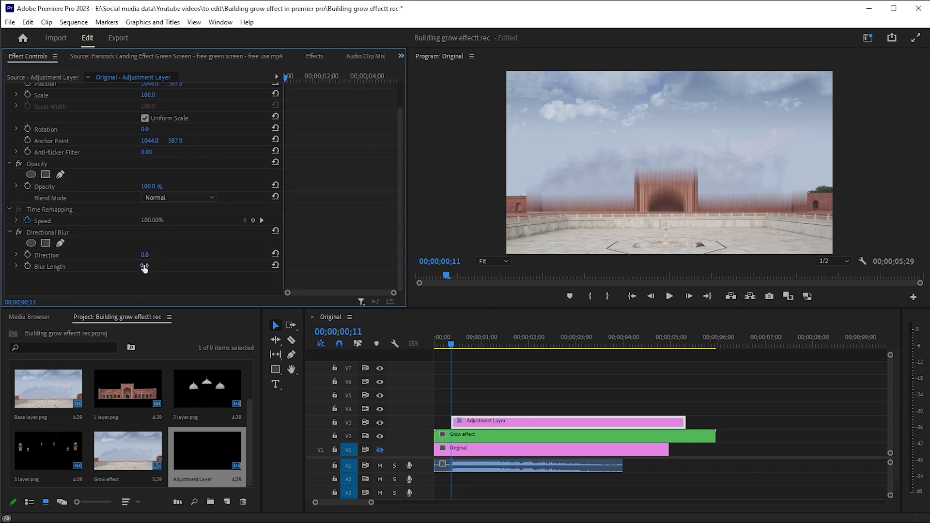
left_click(143, 267)
type("30")
key("Return")
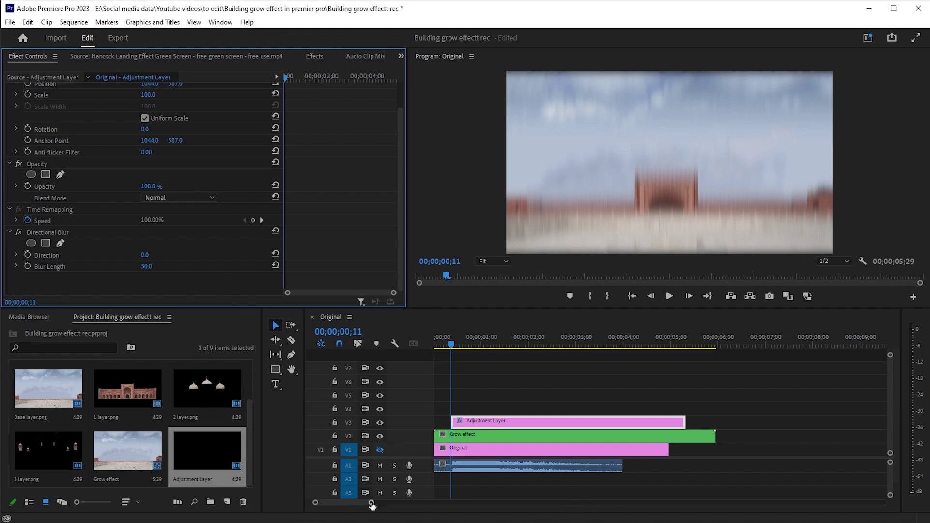
left_click_drag(372, 505, 357, 504)
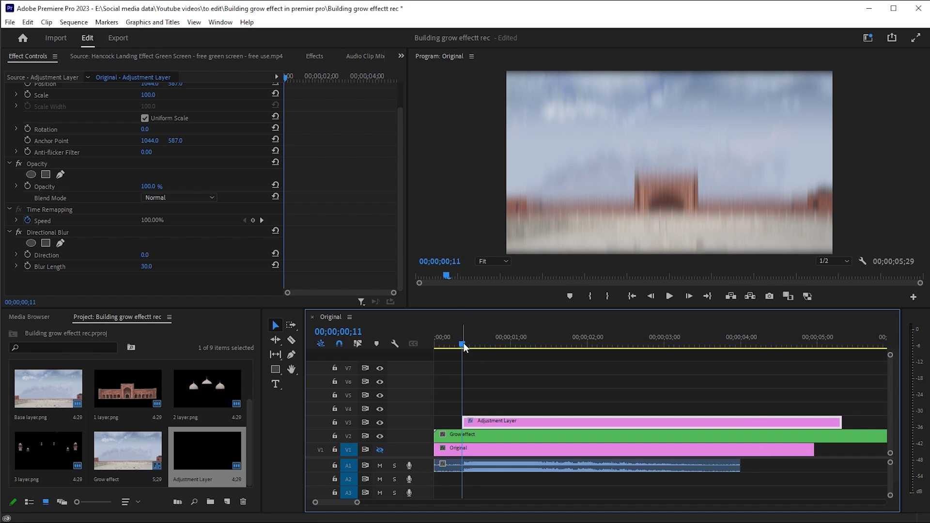
left_click_drag(464, 347, 465, 347)
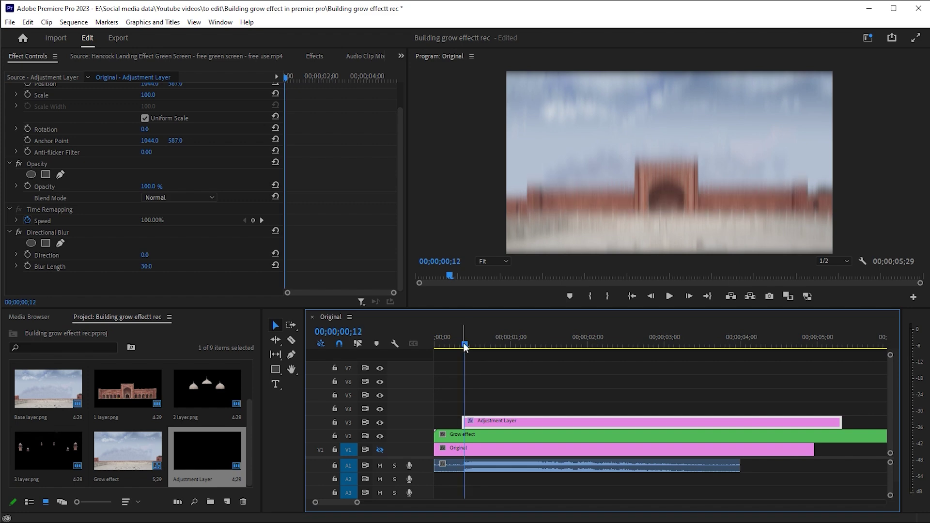
left_click_drag(358, 506, 335, 505)
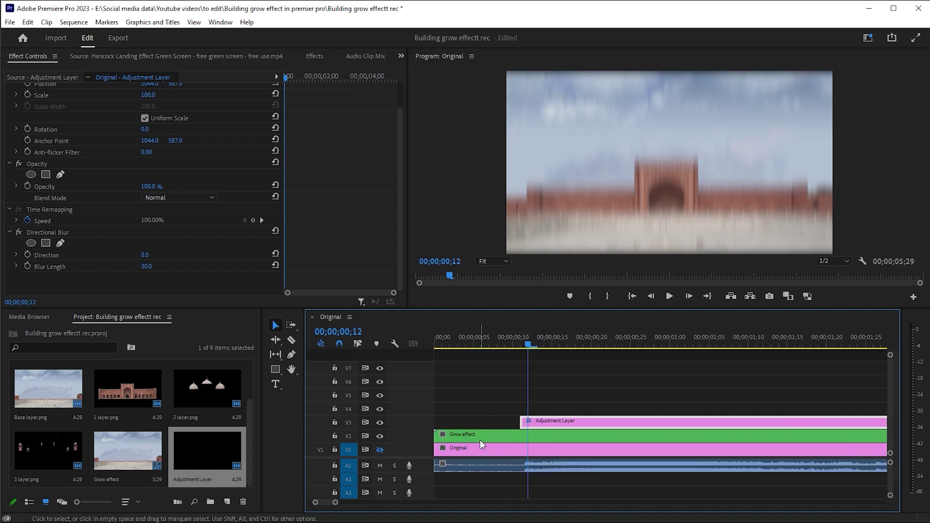
- Razor-cut the adjustment layer at four successive frame positions near the start
left_click(292, 341)
left_click(528, 422)
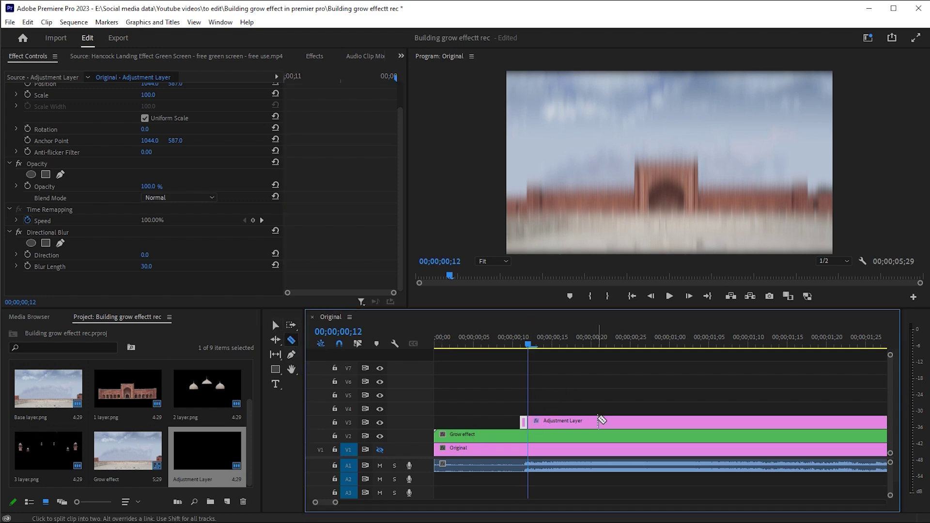
key("Right")
left_click(537, 422)
key("Right")
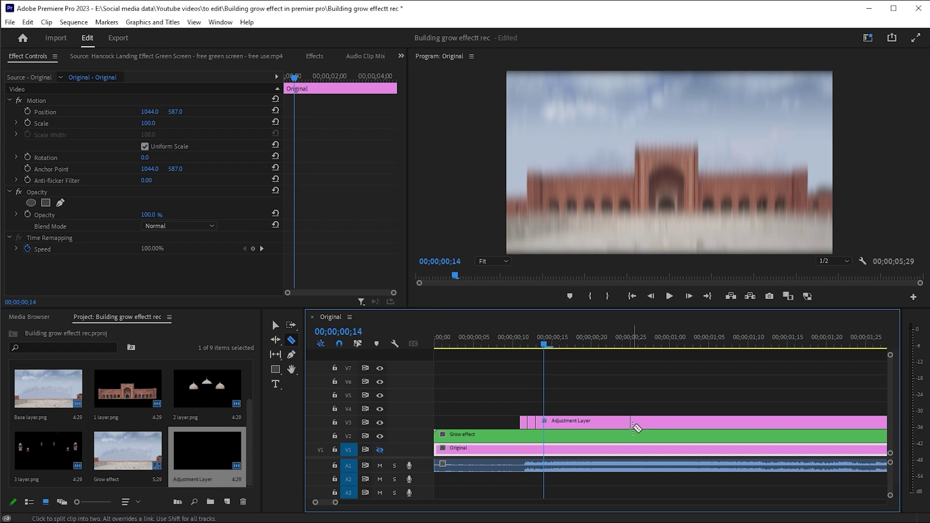
left_click(551, 422)
key("Right")
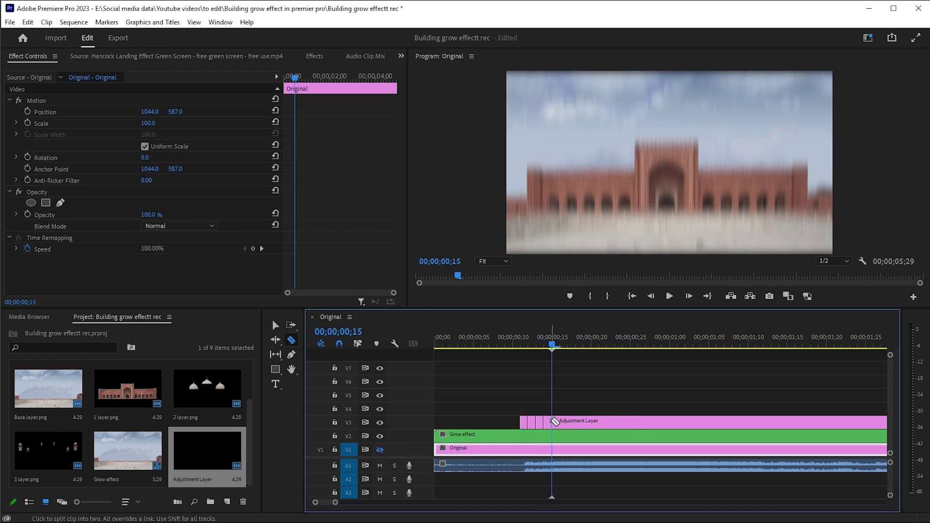
key("Right")
left_click(562, 422)
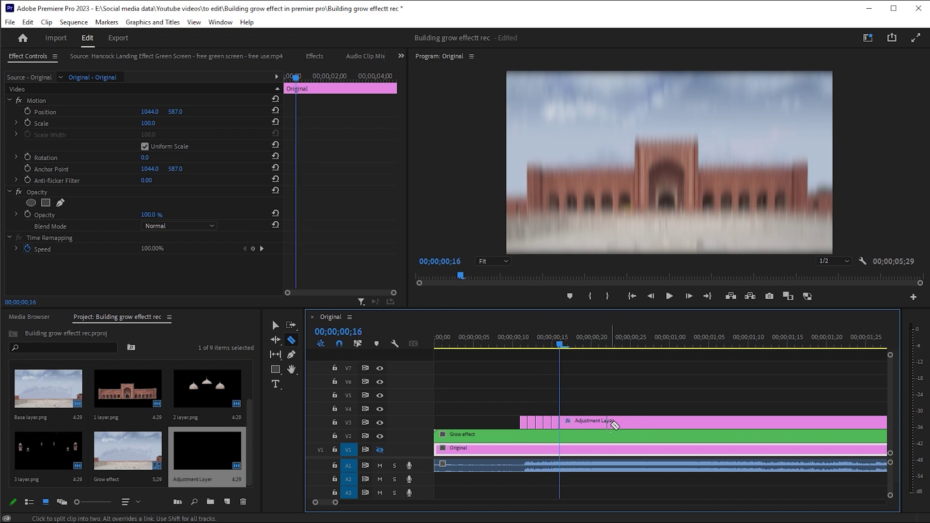
key("Right")
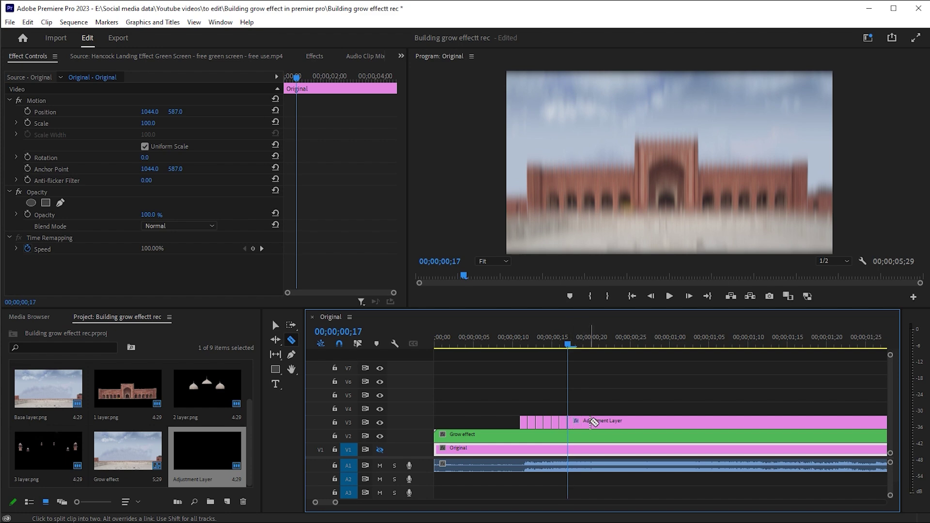
key("Right")
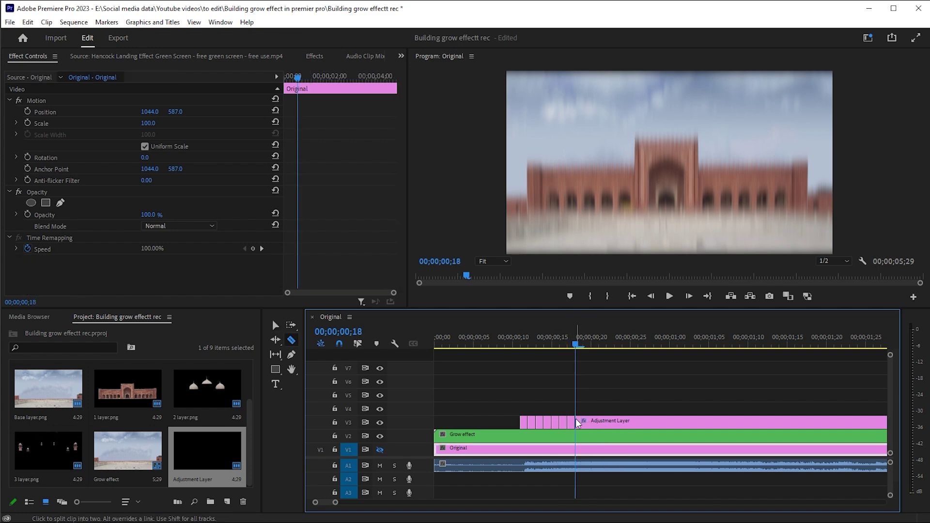
- Delete the long remainder and three alternate one-frame slices of the adjustment layer
key("v")
left_click(601, 426)
key("Delete")
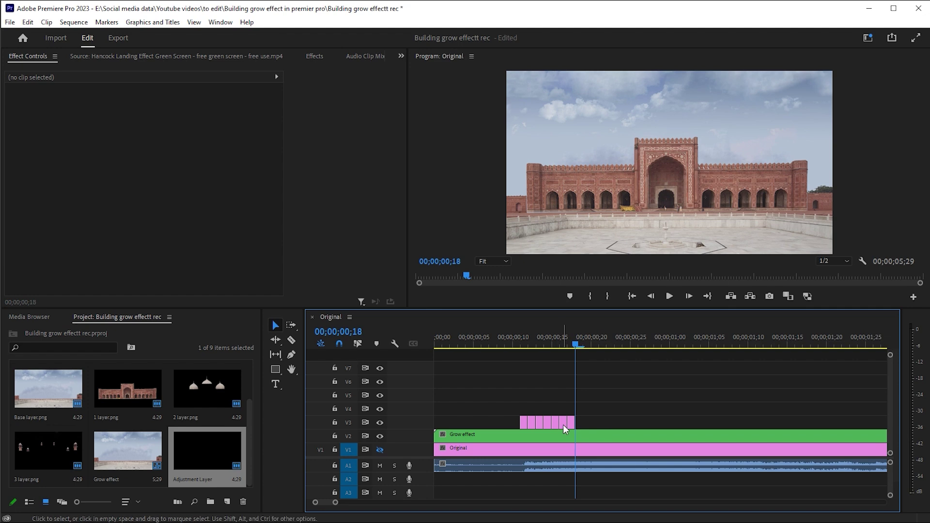
left_click(563, 424)
key("Delete")
left_click(546, 422)
key("Delete")
left_click(532, 422)
key("Delete")
- Scrub and play the opening frames in an enlarged Program Monitor to check the blur flicker
left_click_drag(573, 345, 623, 345)
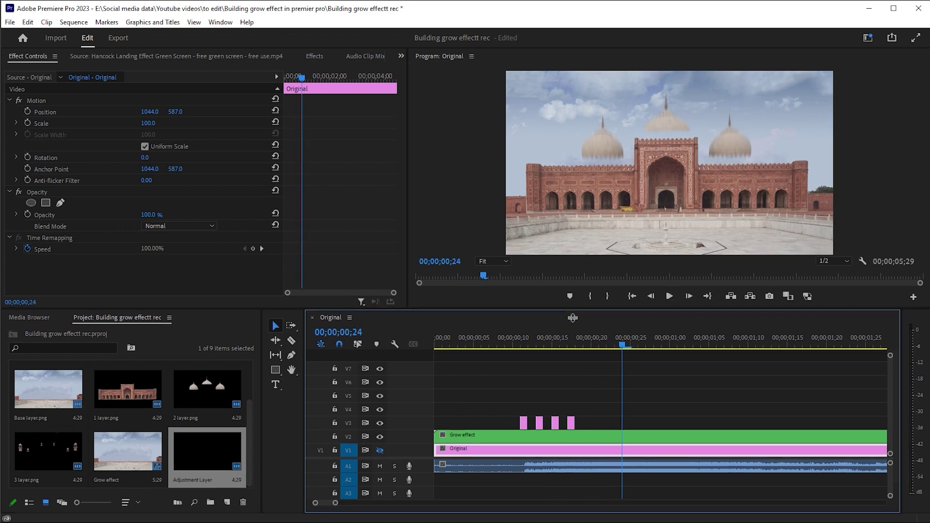
left_click_drag(573, 310, 573, 334)
left_click_drag(622, 368, 528, 369)
key("space")
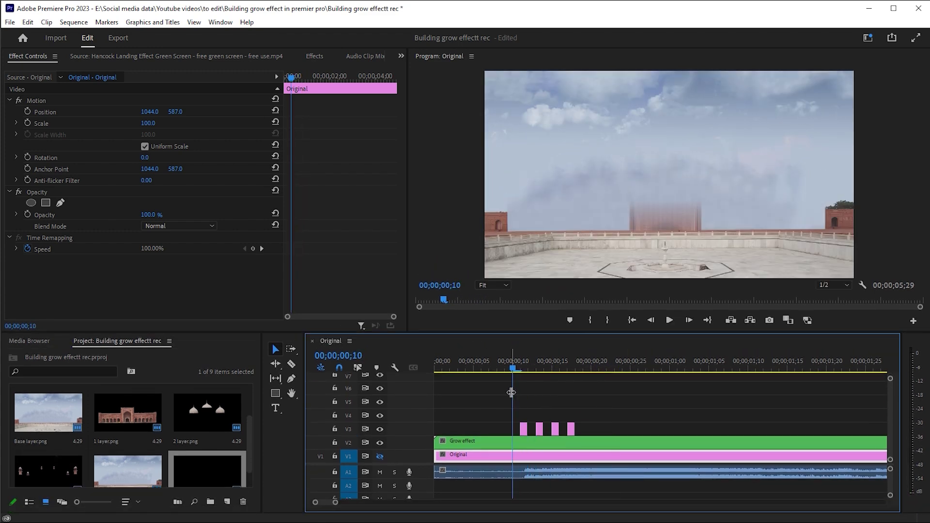
left_click(508, 393)
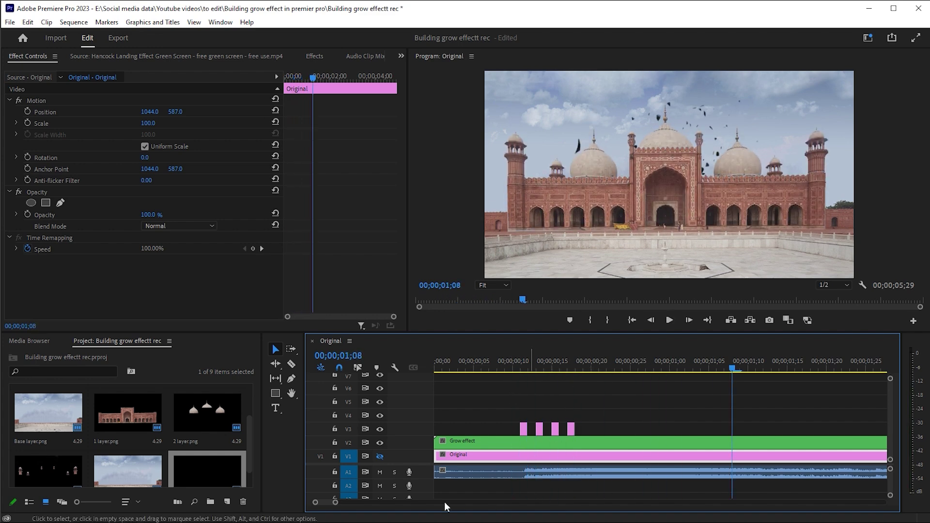
left_click_drag(335, 503, 356, 504)
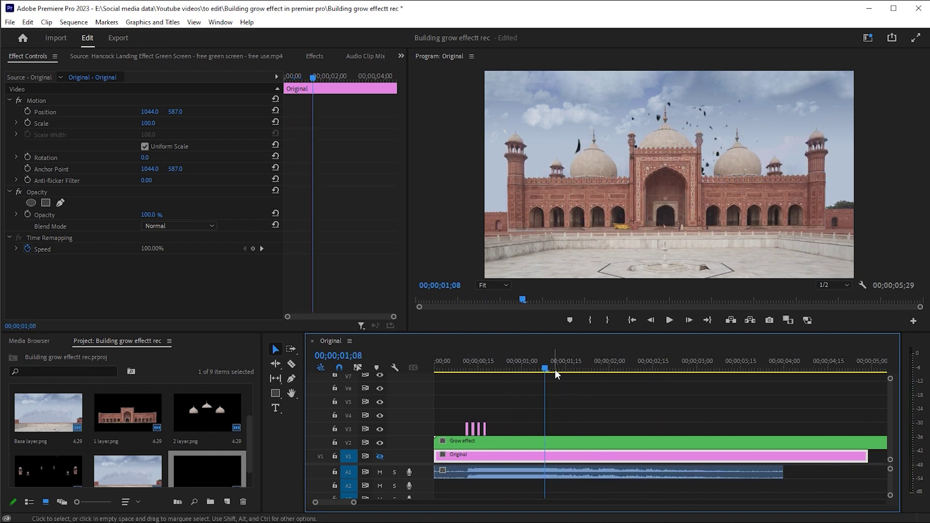
left_click_drag(467, 369, 539, 366)
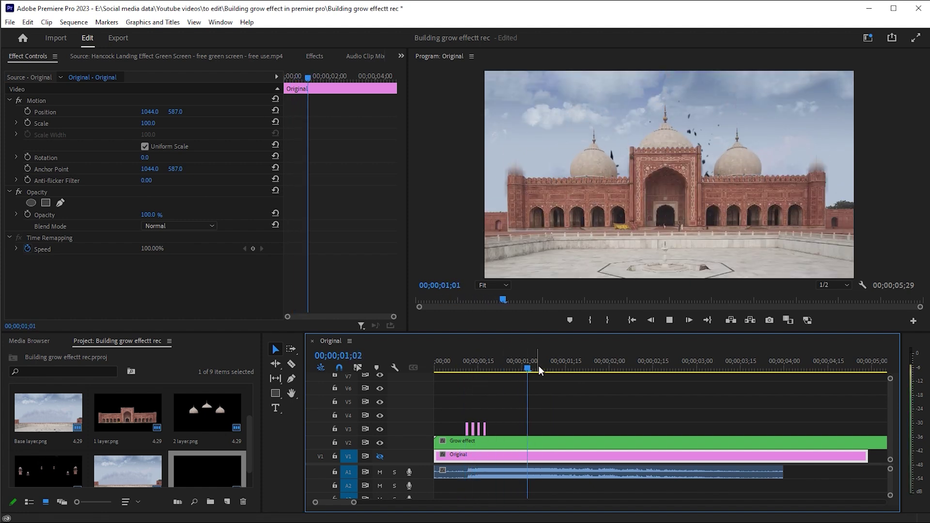
- Copy the four blur slices to a later spot on V3, around the one-second mark
left_click(494, 417)
left_click_drag(536, 369, 506, 372)
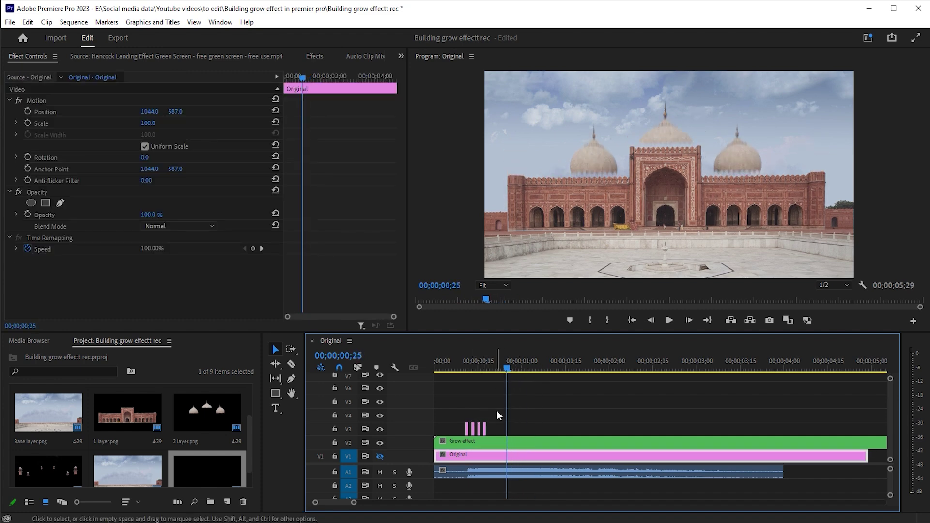
left_click_drag(498, 411, 514, 431)
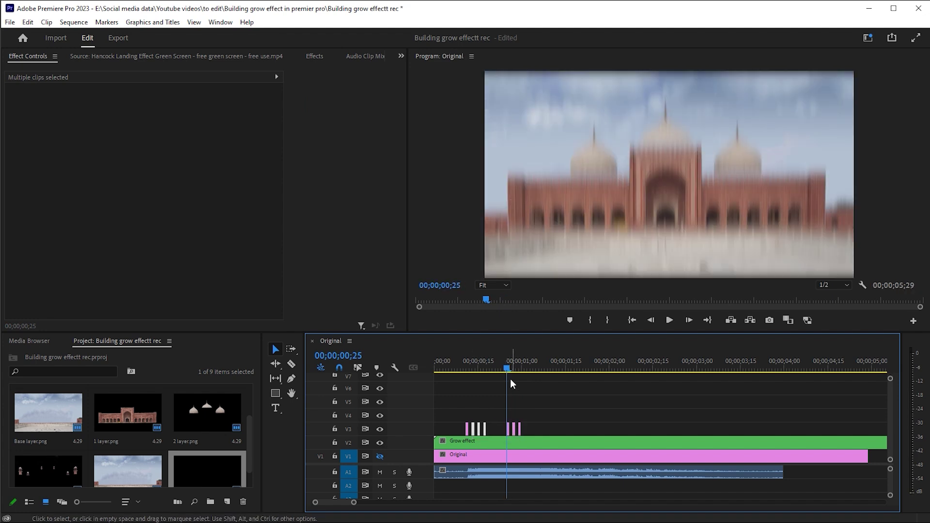
- Preview the repeated flicker around 00;00;01;08, then return the playhead to the start
left_click(496, 370)
key("space")
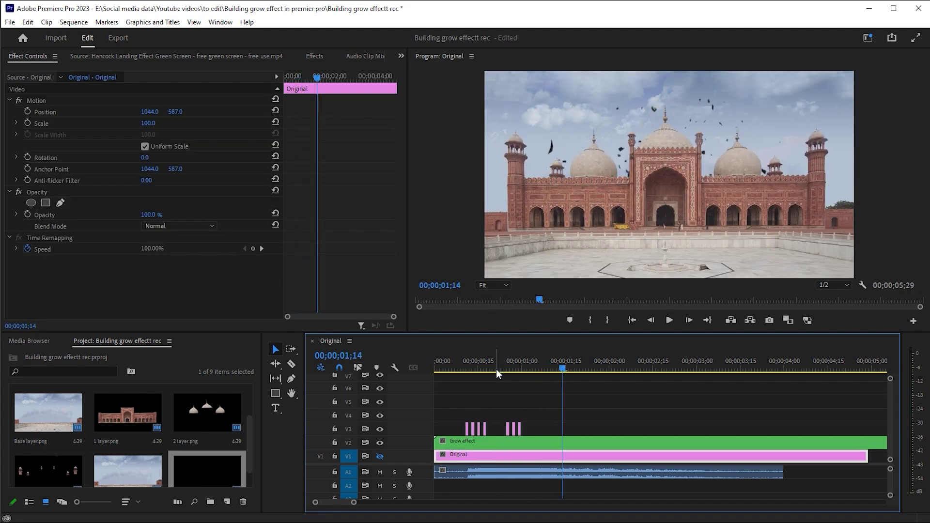
left_click_drag(561, 371, 535, 429)
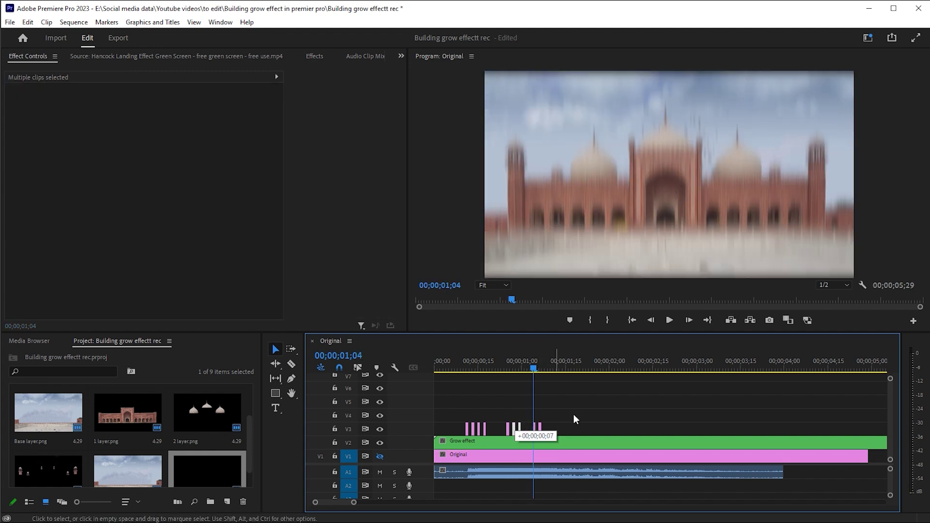
key("Home")
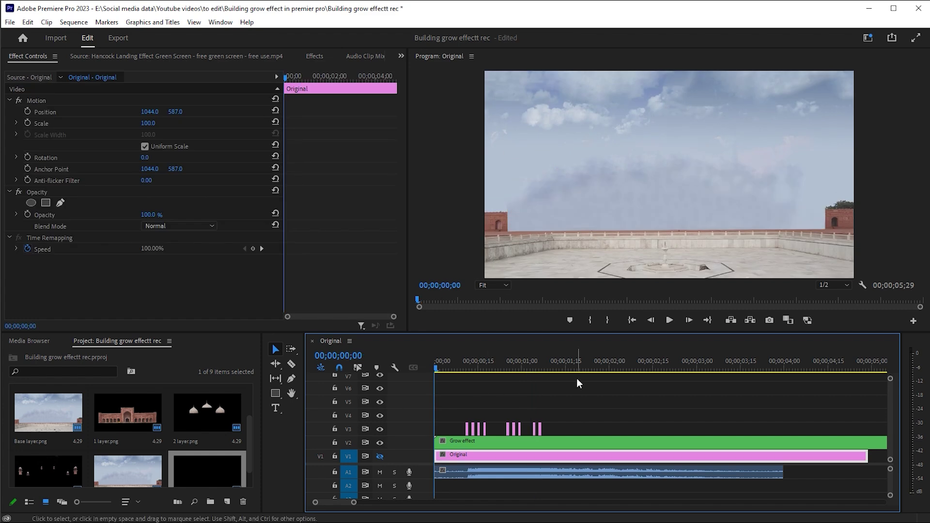